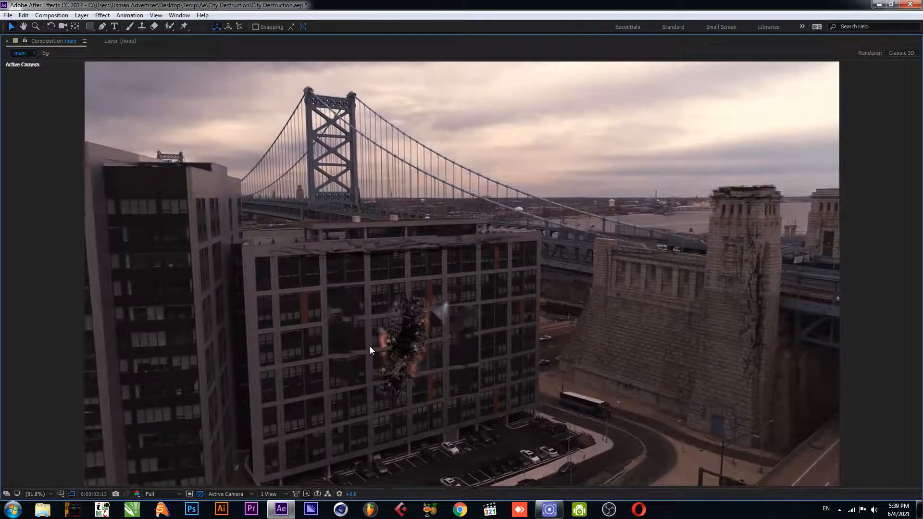
Create a new composition named Main and save the project
key("grave")
left_click(477, 285)
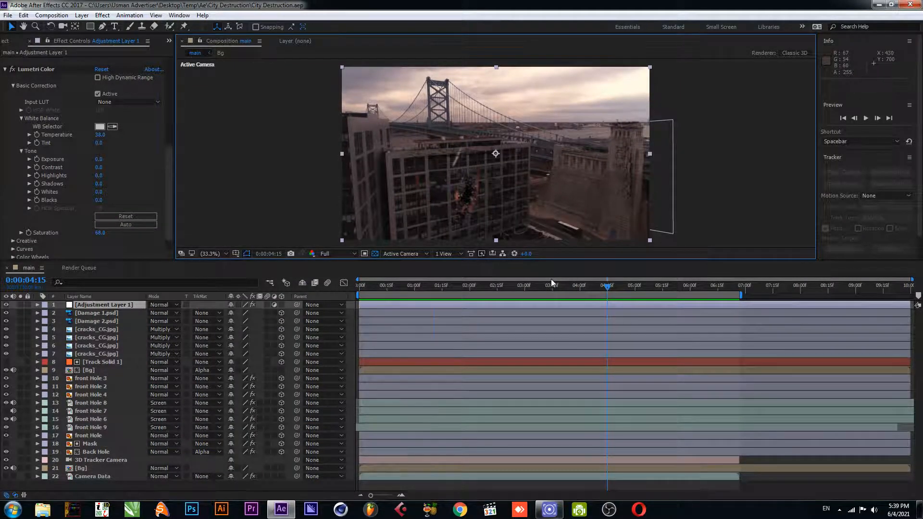
key("ctrl+n")
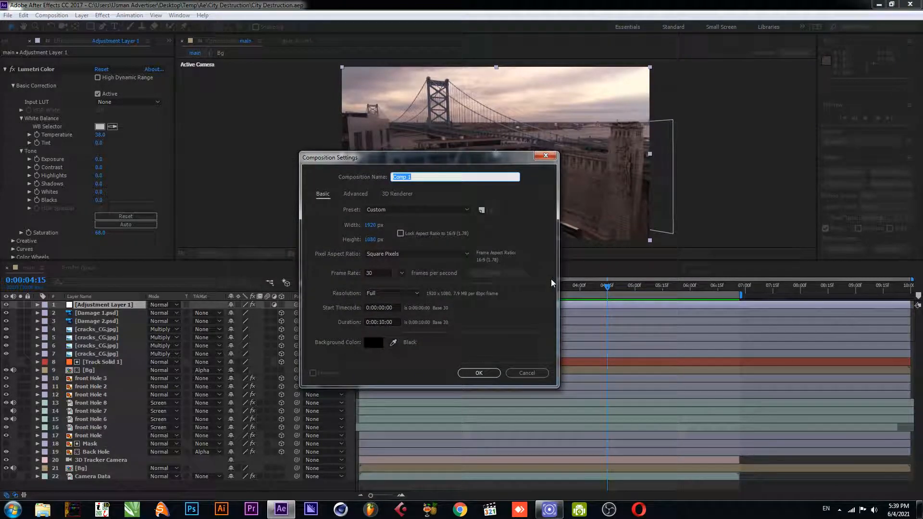
type("<ain")
key("BackSpace")
key("BackSpace")
key("BackSpace")
key("BackSpace")
type("Main")
key("Return")
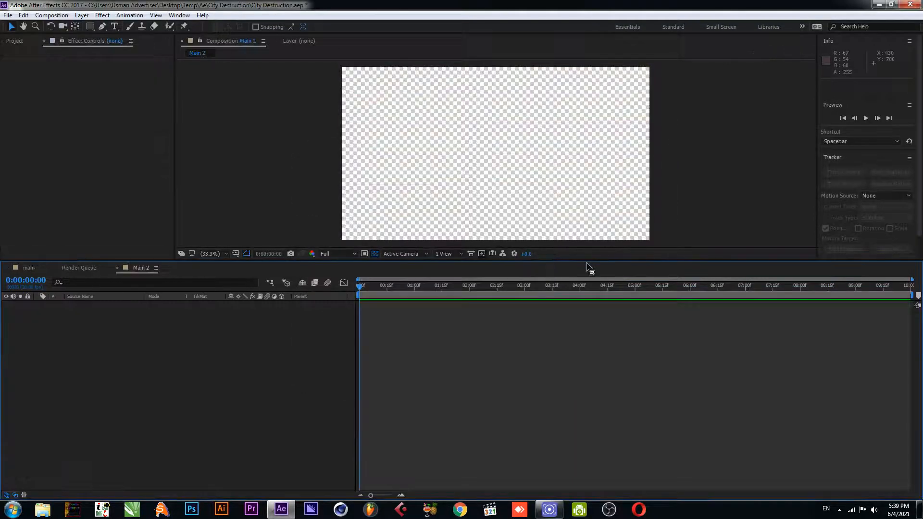
key("ctrl+s")
Add the Destruction City.mov footage from the project to the new composition
left_click(19, 43)
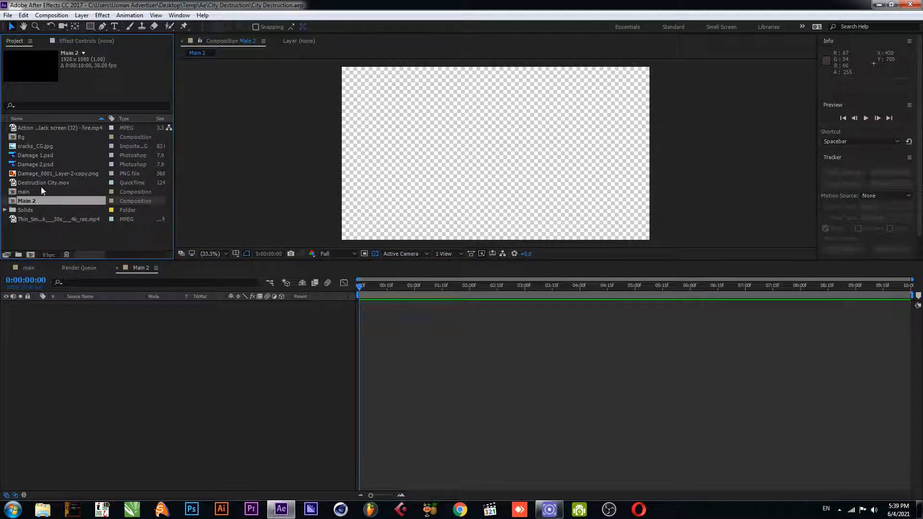
left_click_drag(53, 183, 180, 360)
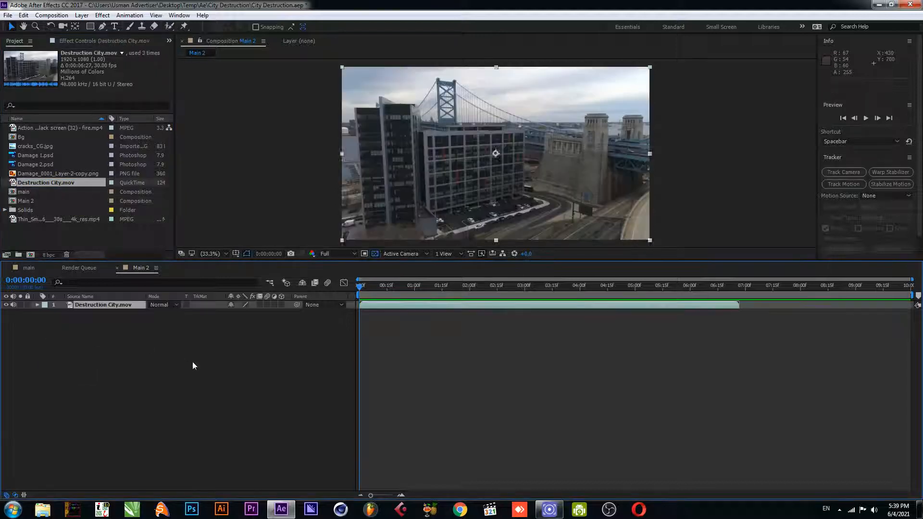
Run Track Camera on the Destruction City.mov layer and save the project once it is solved
left_click(125, 15)
left_click(125, 16)
left_click(123, 17)
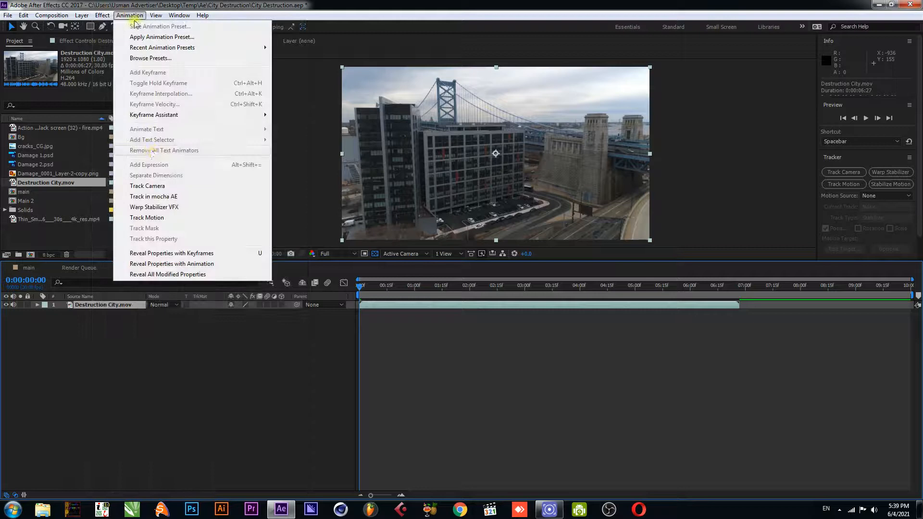
left_click(149, 186)
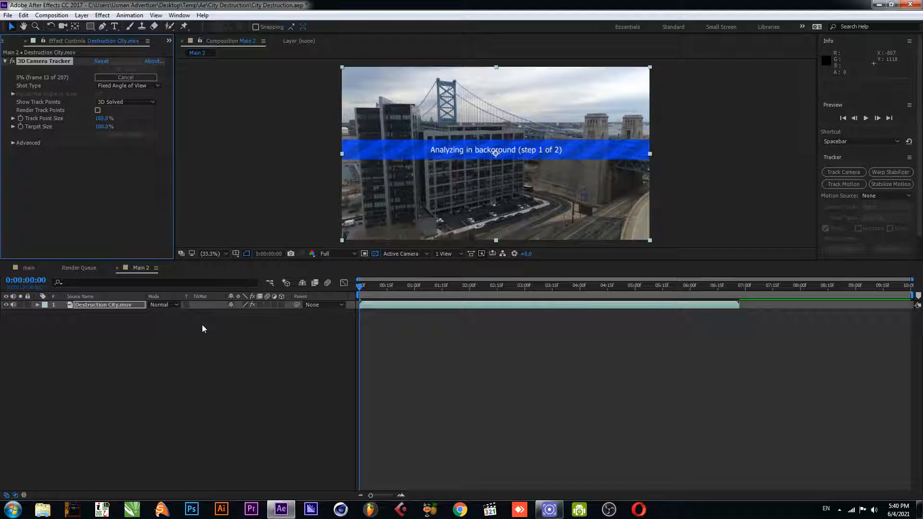
left_click(7, 43)
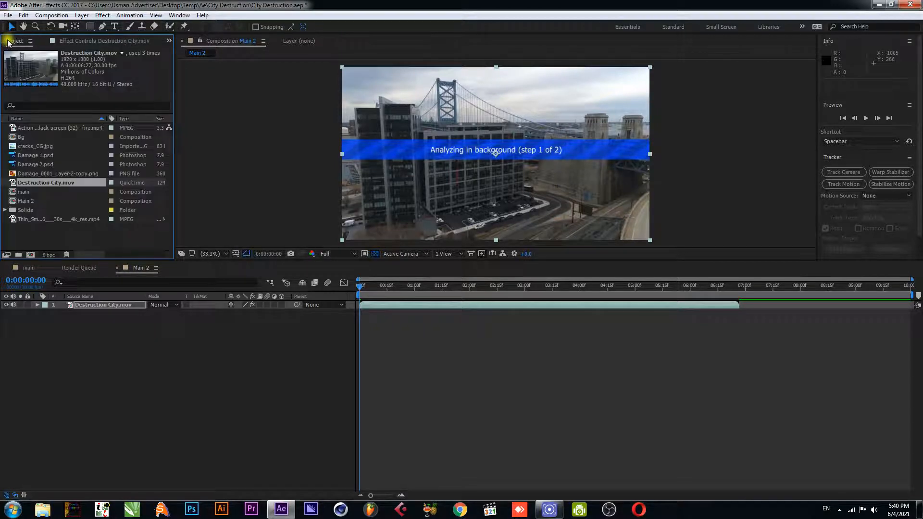
left_click(76, 41)
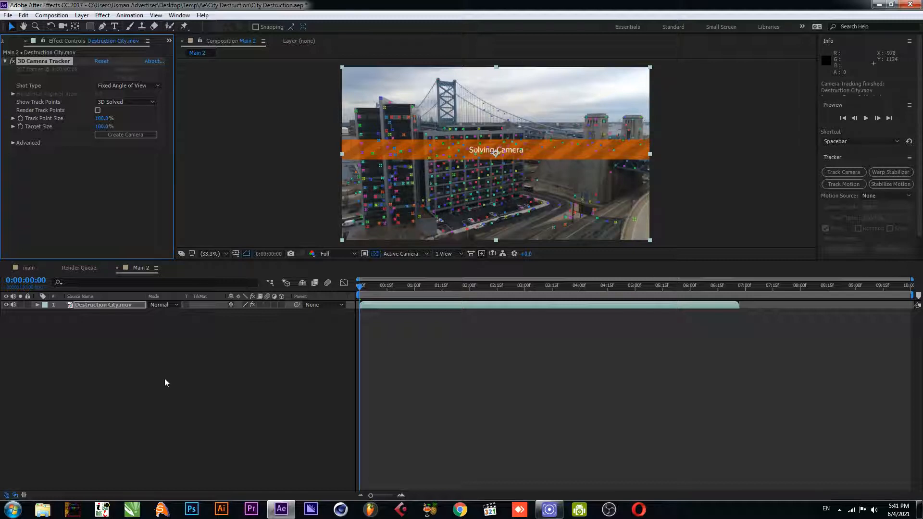
key("ctrl+s")
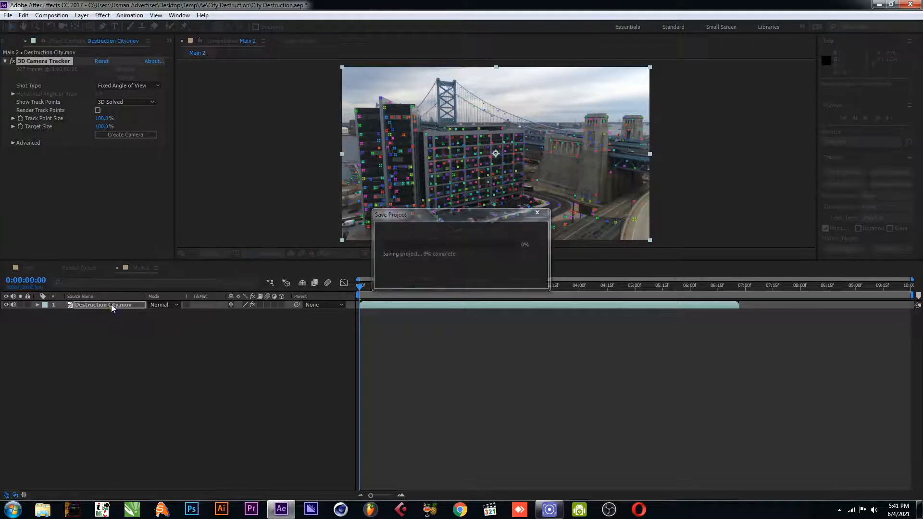
Create a solid and camera from track points on the middle building's facade and save the project
left_click(124, 305)
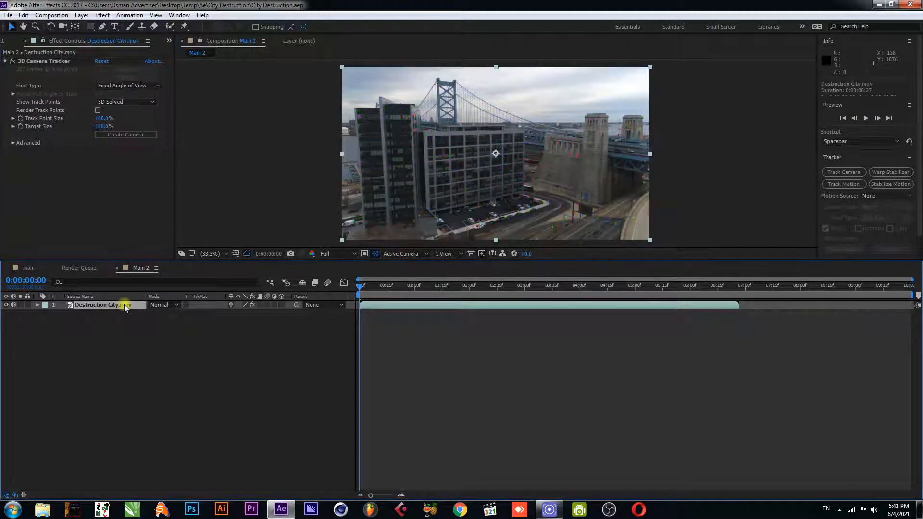
left_click(55, 61)
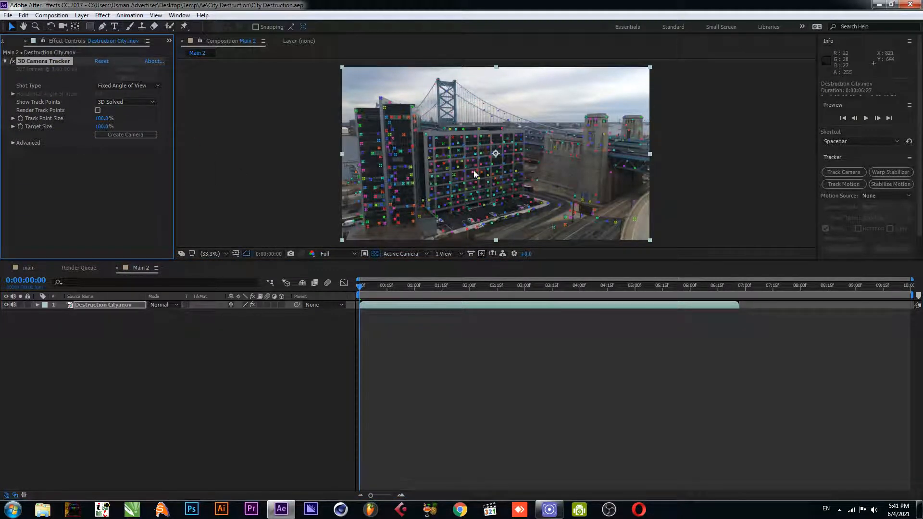
scroll(474, 170, "up", 3)
mouse_move(474, 170)
left_mouse_down()
mouse_move(466, 105)
mouse_move(479, 171)
mouse_move(463, 170)
left_mouse_up()
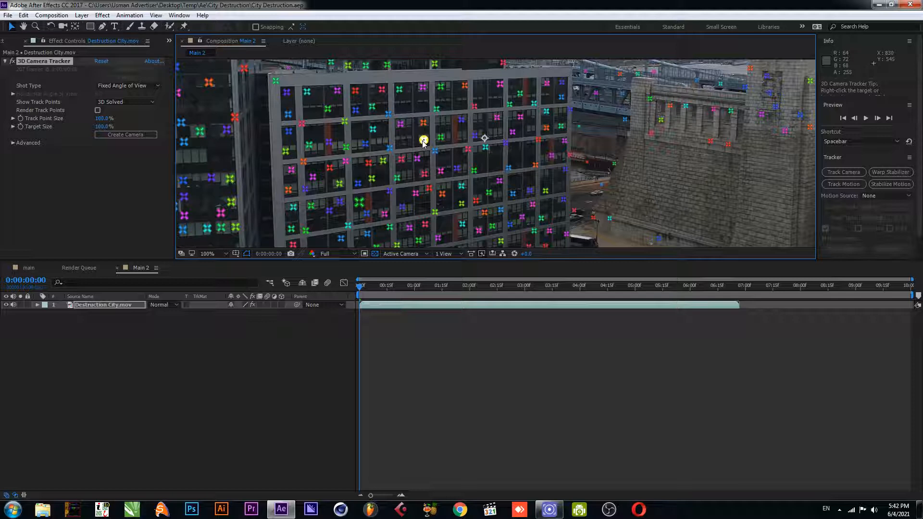
right_click(416, 159)
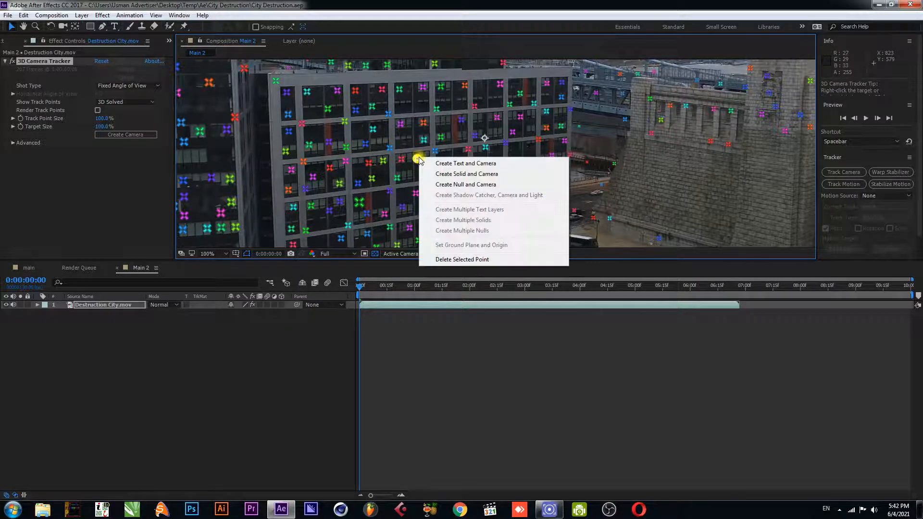
left_click(459, 174)
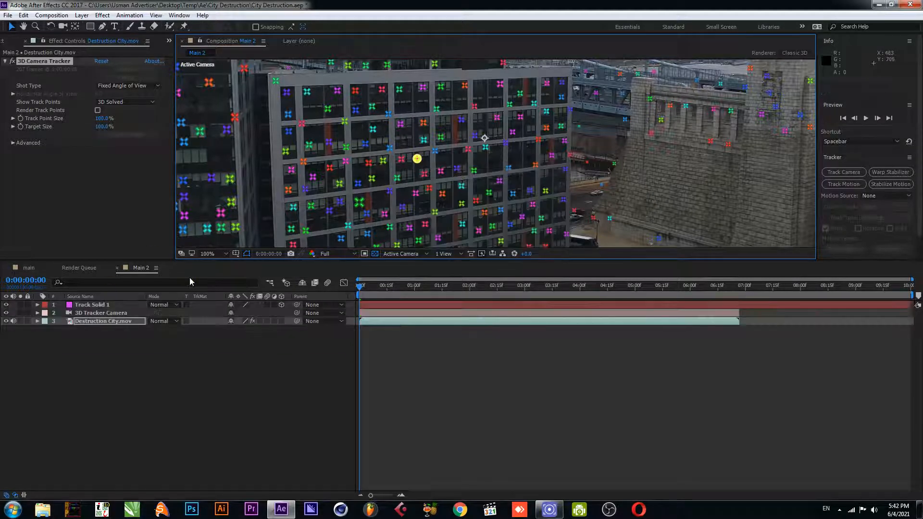
left_click(101, 305)
key("ctrl+s")
Replace the track solid layer with the Damage_0001_Layer-2-copy.png image
left_click(16, 41)
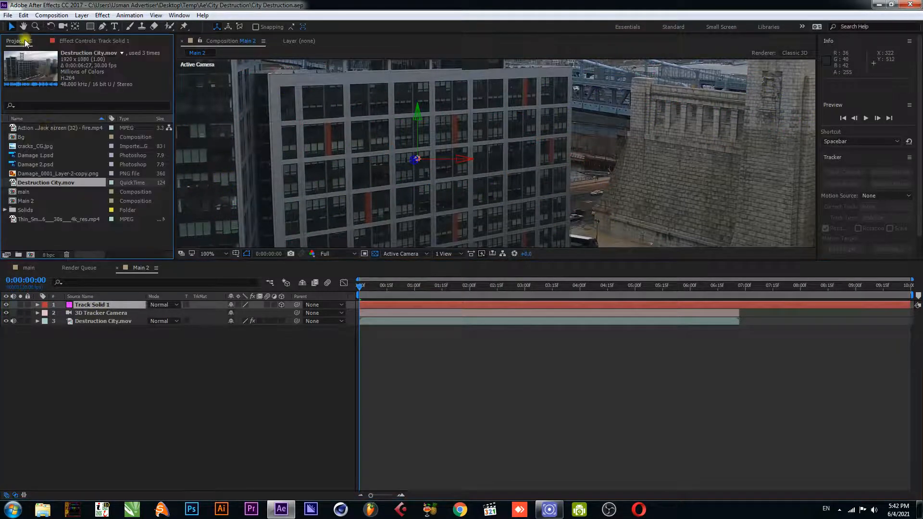
left_click(65, 173)
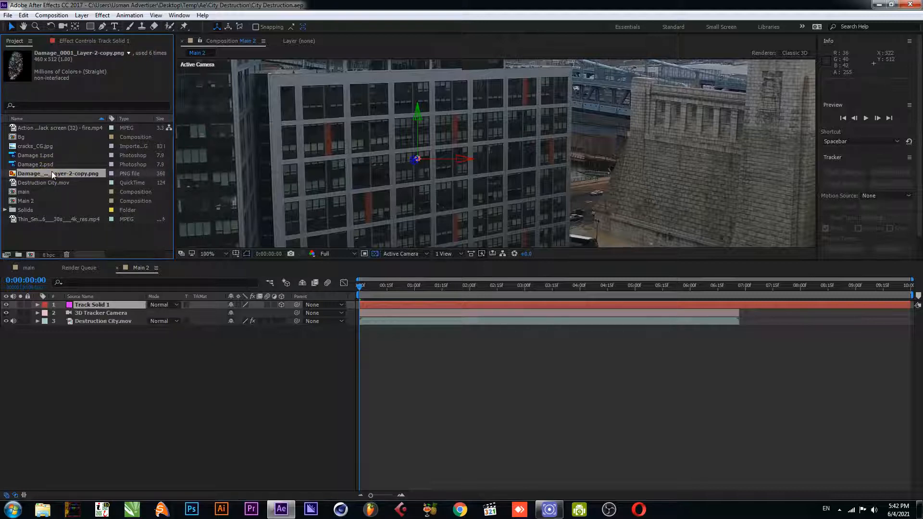
left_click(101, 306)
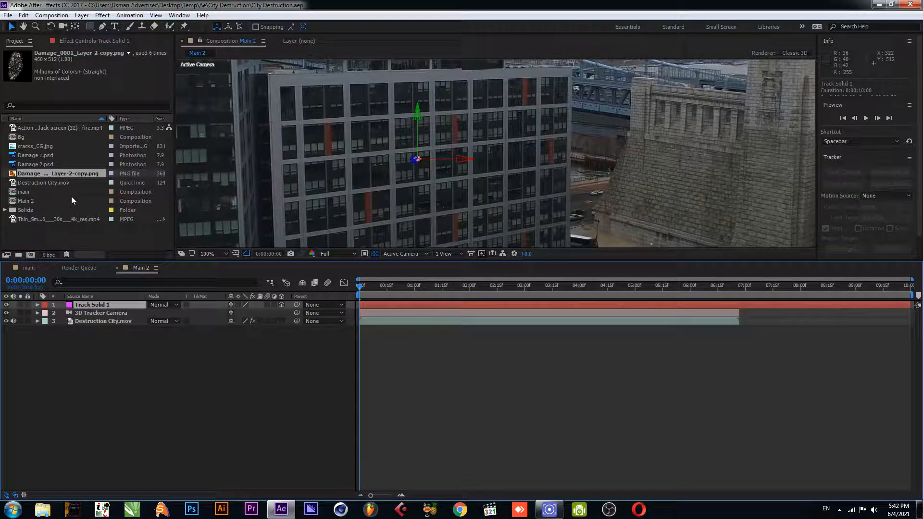
left_click_drag(61, 175, 88, 304)
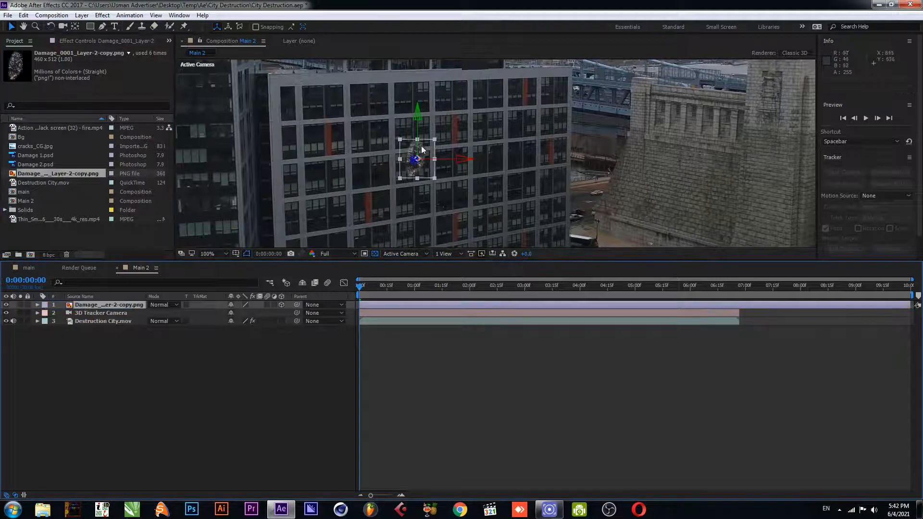
Scale the damage image up to about 282% on the facade and save the project
left_click_drag(434, 143, 465, 102)
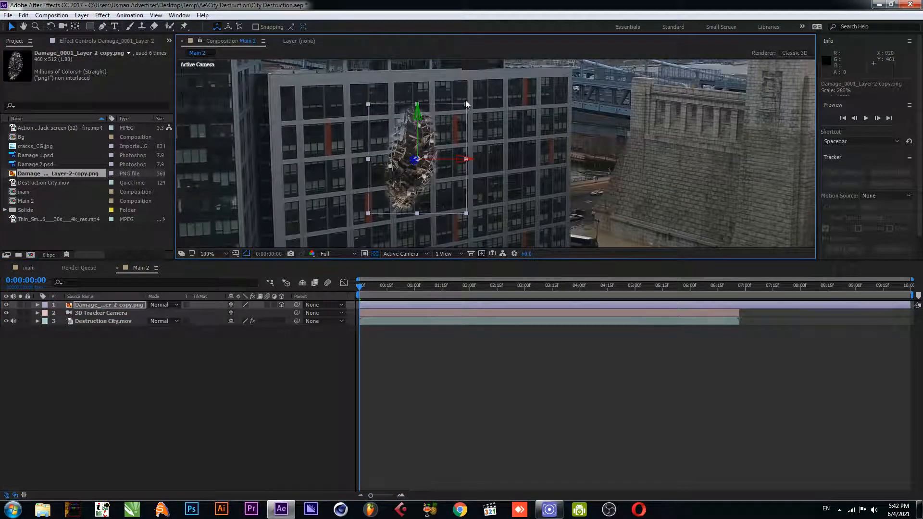
left_click(181, 342)
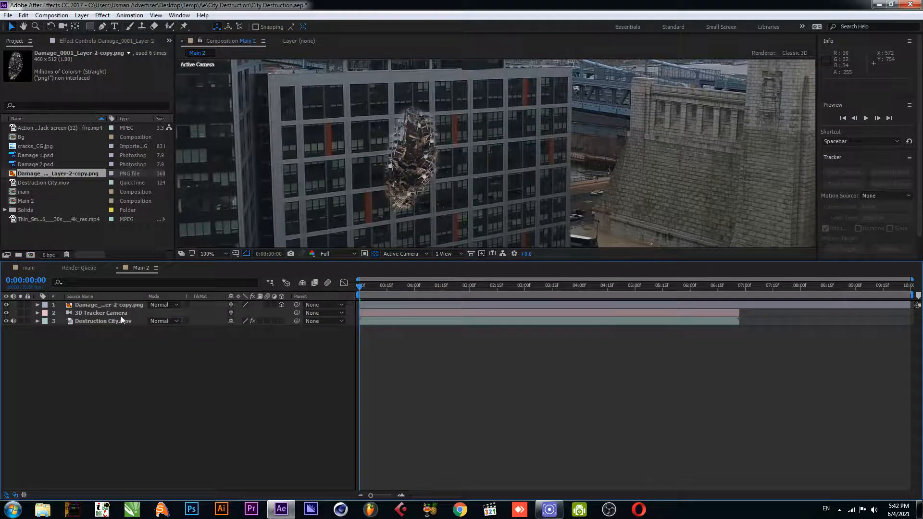
key("ctrl+s")
Draw a closed polygon mask with the Pen tool around the center of the damage image
left_click(115, 305)
left_click(102, 26)
scroll(416, 136, "up", 1)
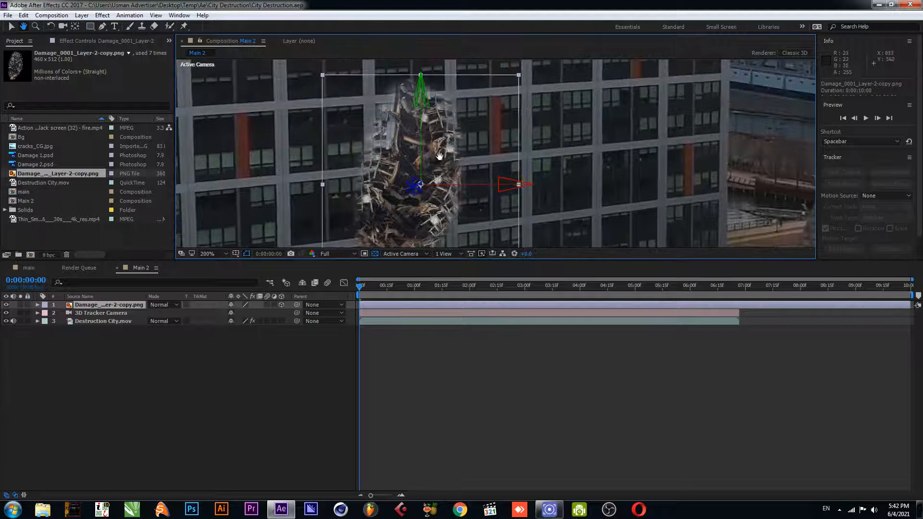
left_click(410, 110)
left_click(392, 180)
left_click(379, 208)
left_click(385, 225)
left_click(400, 238)
left_click(431, 206)
left_click(435, 174)
left_click(441, 140)
left_click(431, 107)
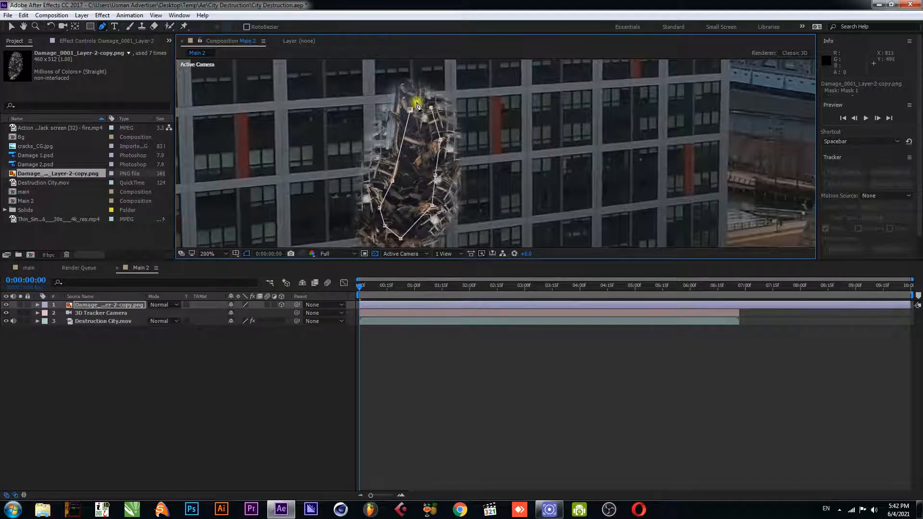
left_click(418, 93)
left_click(409, 109)
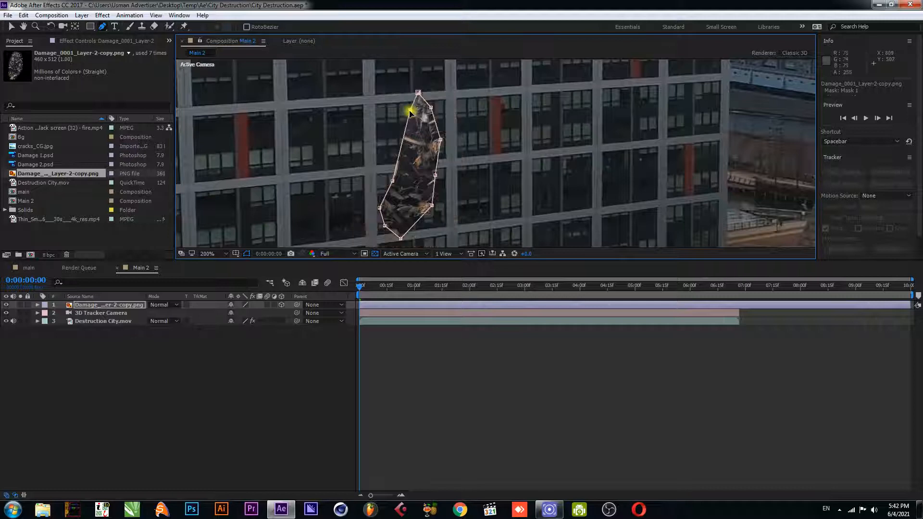
Set the damage layer's mask mode to Subtract
left_click(107, 305)
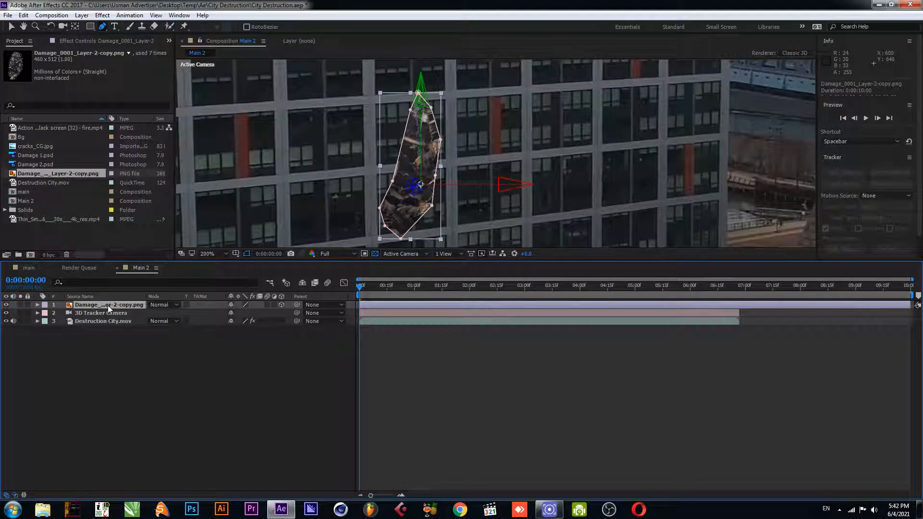
key("m")
left_click(239, 313)
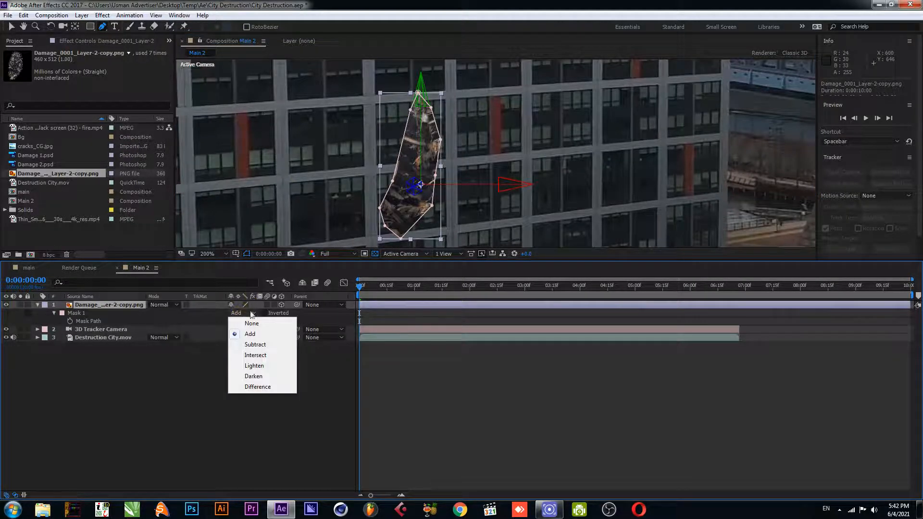
left_click(261, 345)
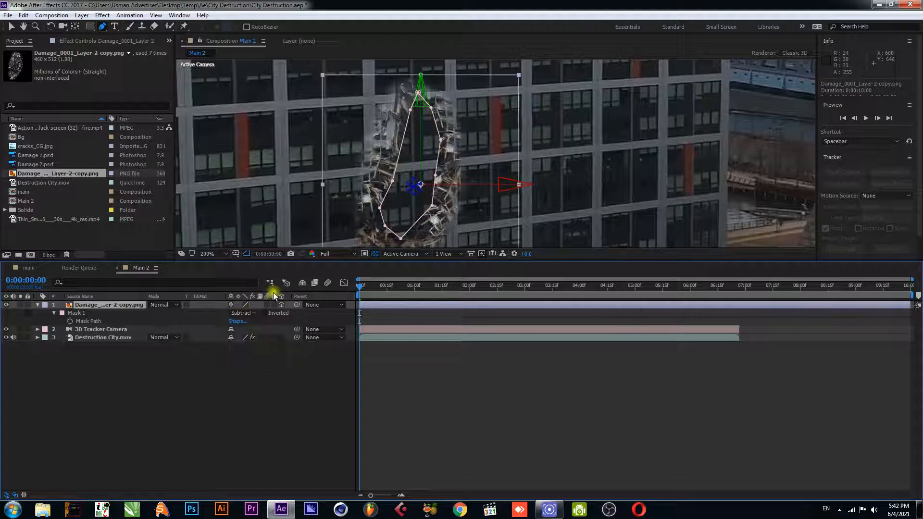
Set the mask feather to 28 pixels
left_click(101, 316)
key("f")
left_click_drag(252, 322, 265, 323)
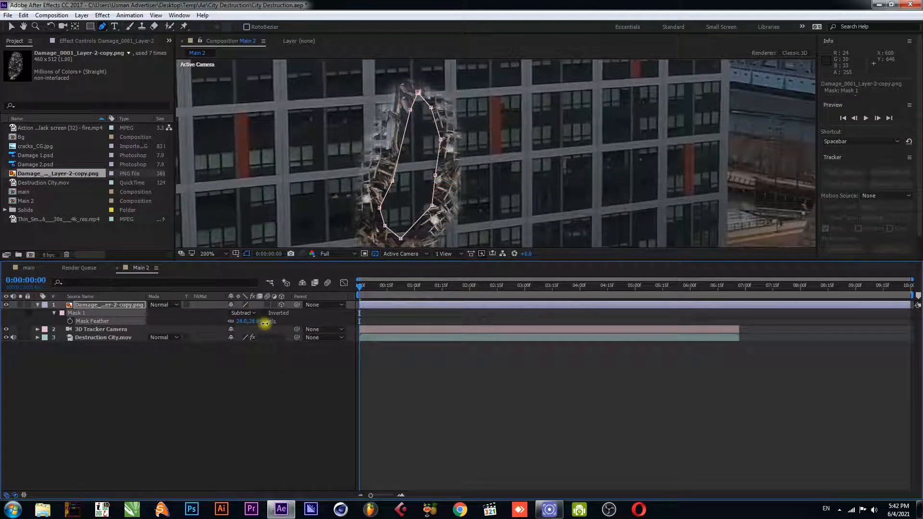
left_click(220, 380)
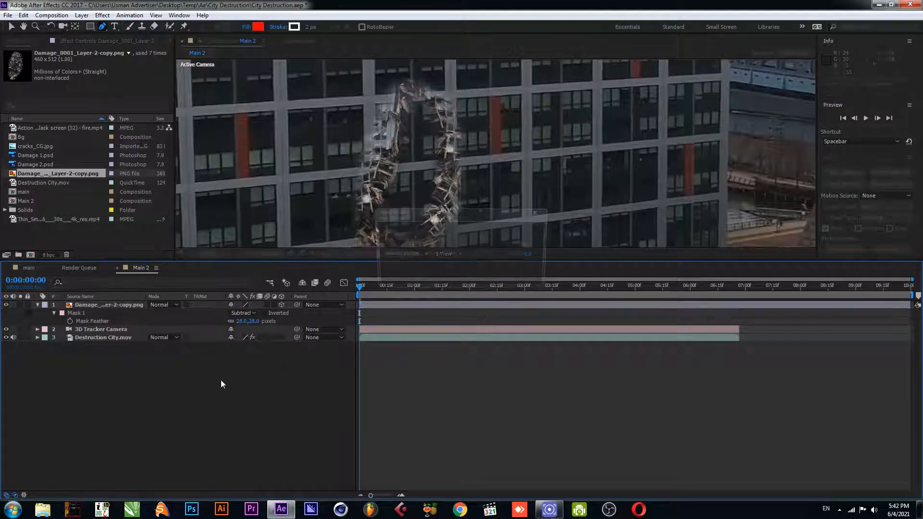
Rename the damage layer to Front Hole and save the project
left_click(38, 305)
left_click(102, 306)
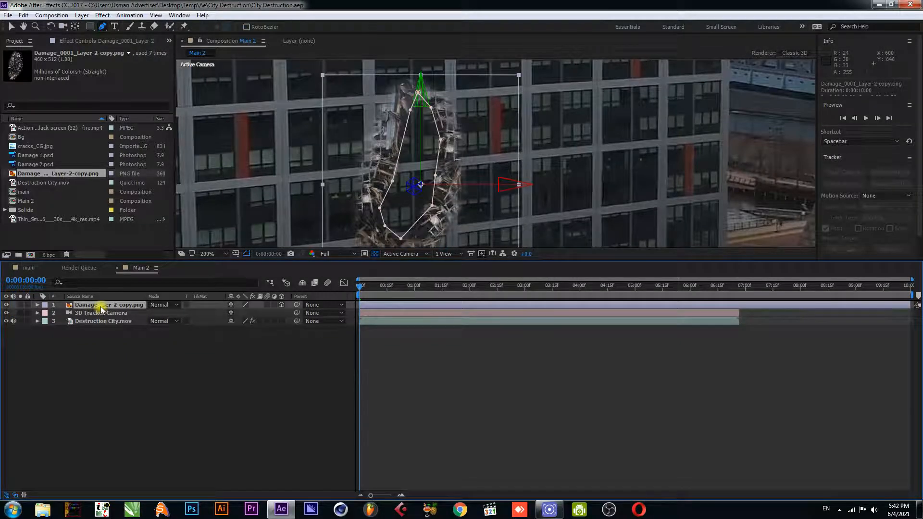
key("comma")
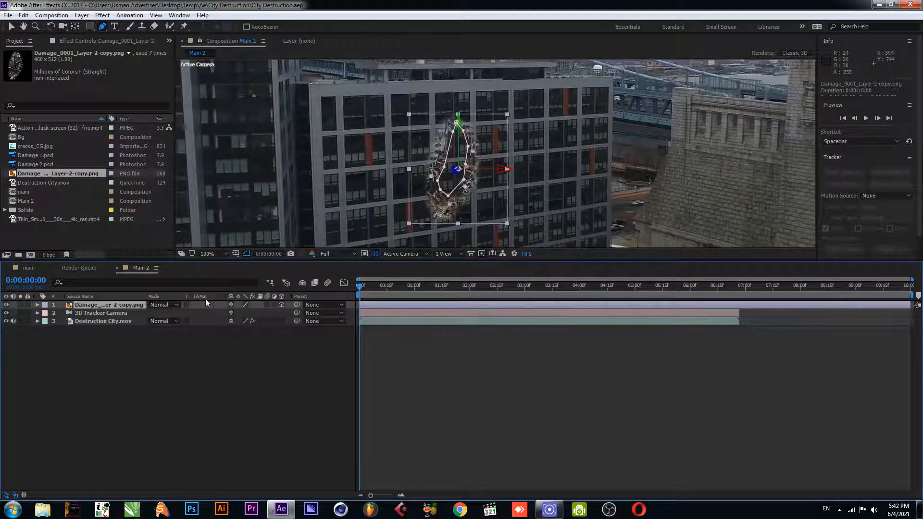
right_click(128, 305)
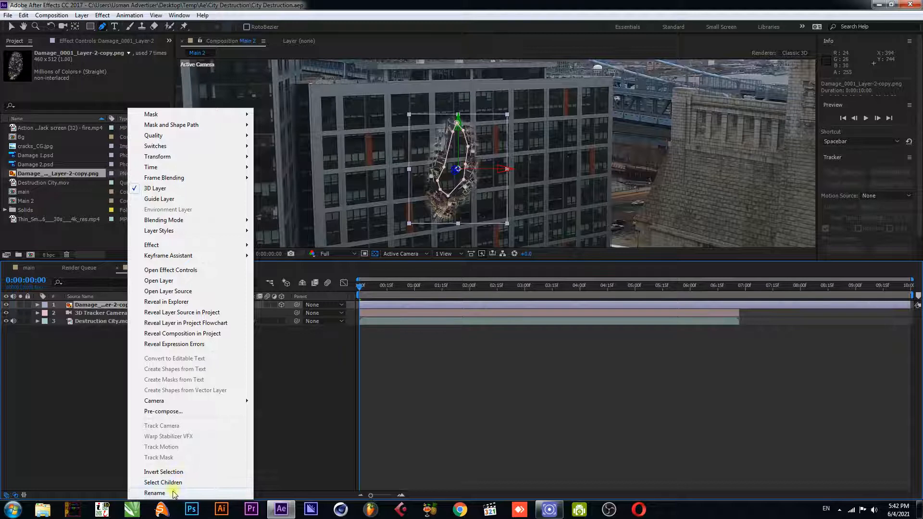
left_click(155, 493)
type("Front Hole")
key("Return")
key("ctrl+s")
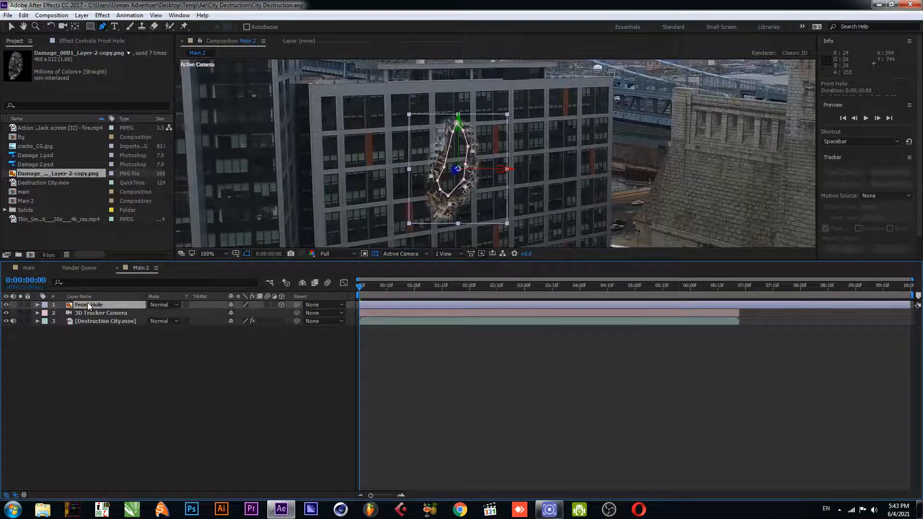
Duplicate the Front Hole layer and undo the duplication
key("ctrl+d")
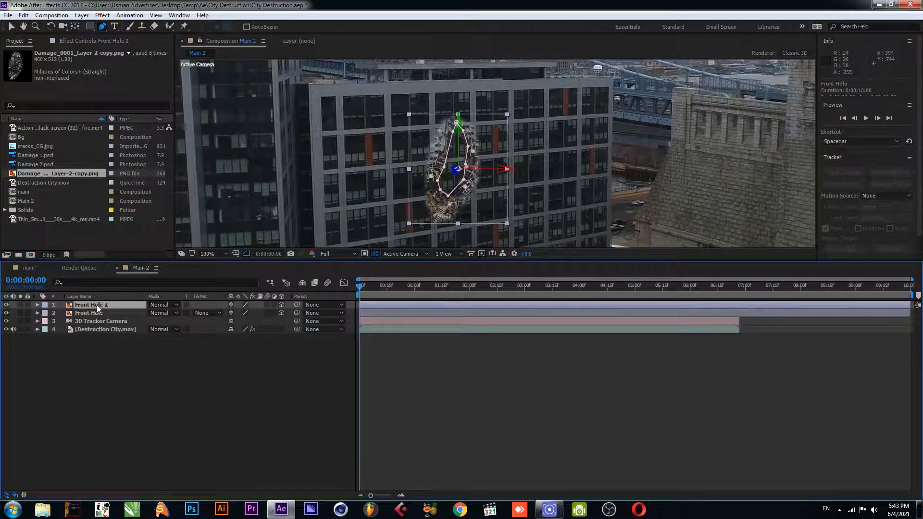
key("ctrl+z")
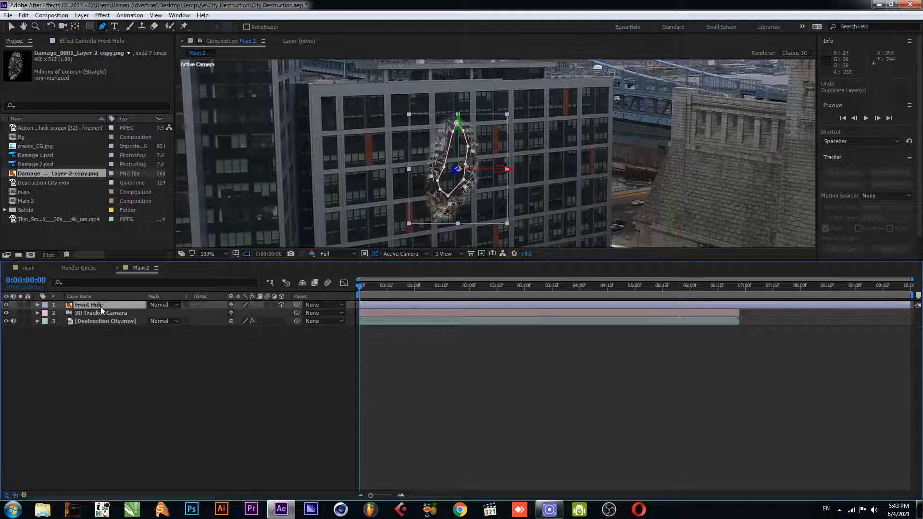
Duplicate the Front Hole layer and reveal the duplicate's mask properties
left_click(26, 16)
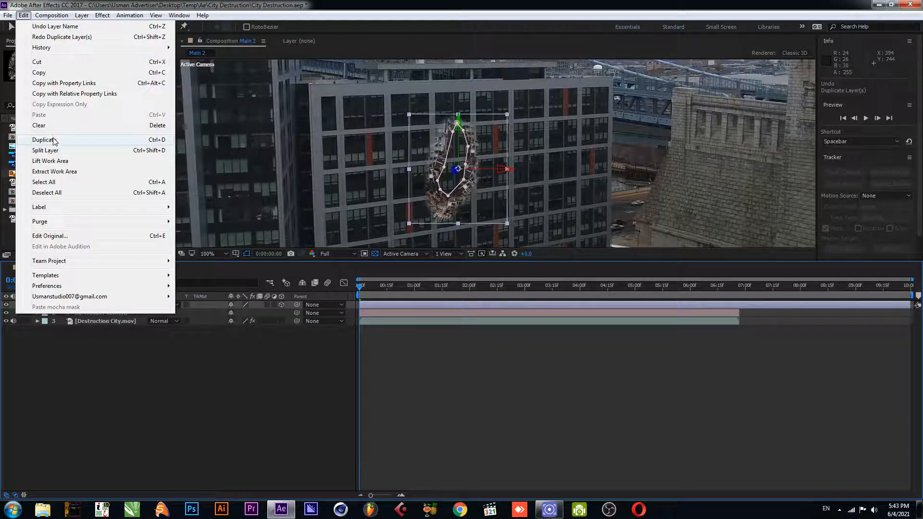
left_click(69, 141)
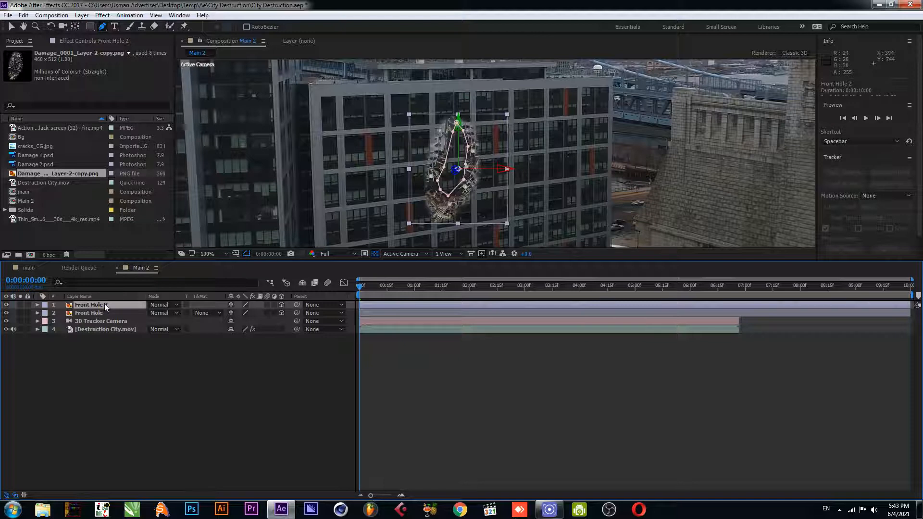
key("m")
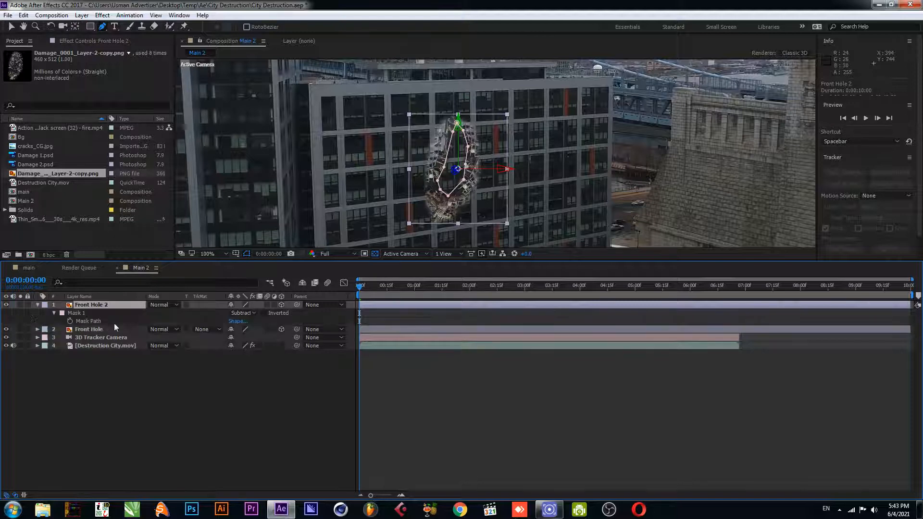
left_click(39, 305)
left_click(38, 305)
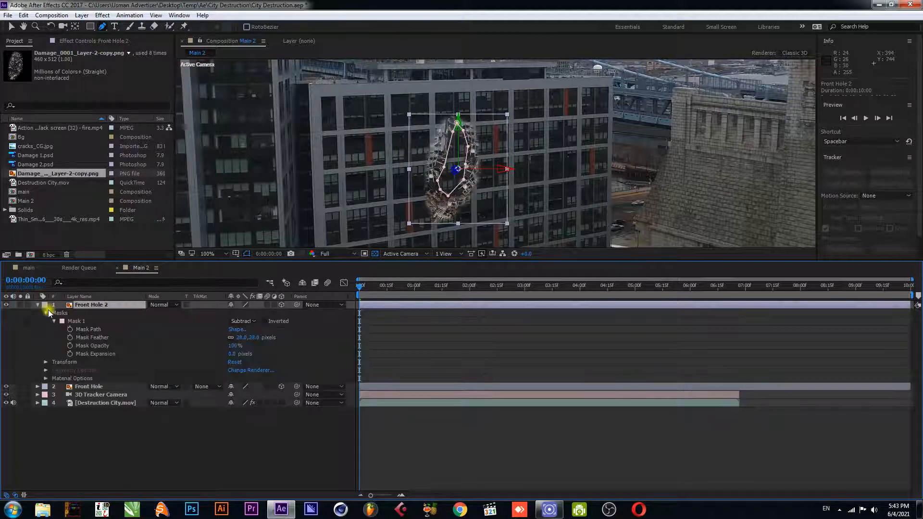
Set the duplicate layer's mask mode to Add
left_click(241, 320)
left_click(245, 342)
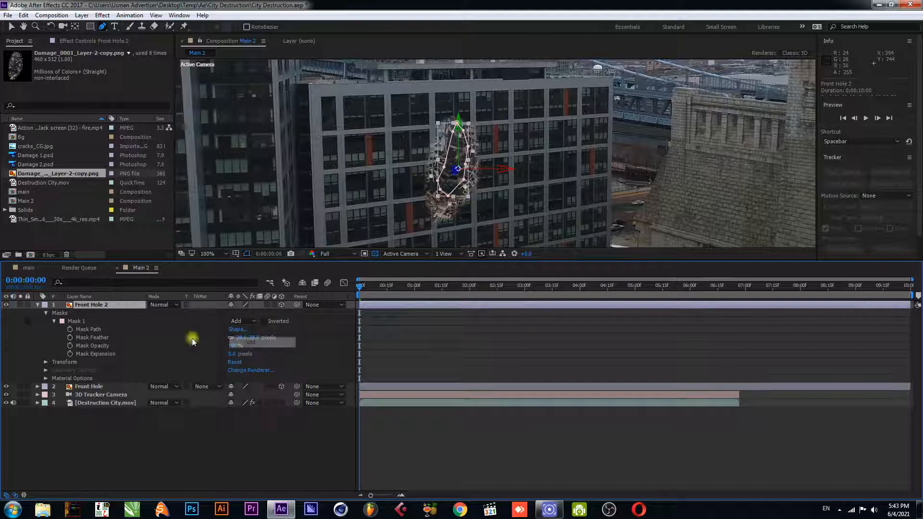
Set the duplicate's mask feather to 13 pixels and its mask expansion to about 50 pixels
left_click(233, 339)
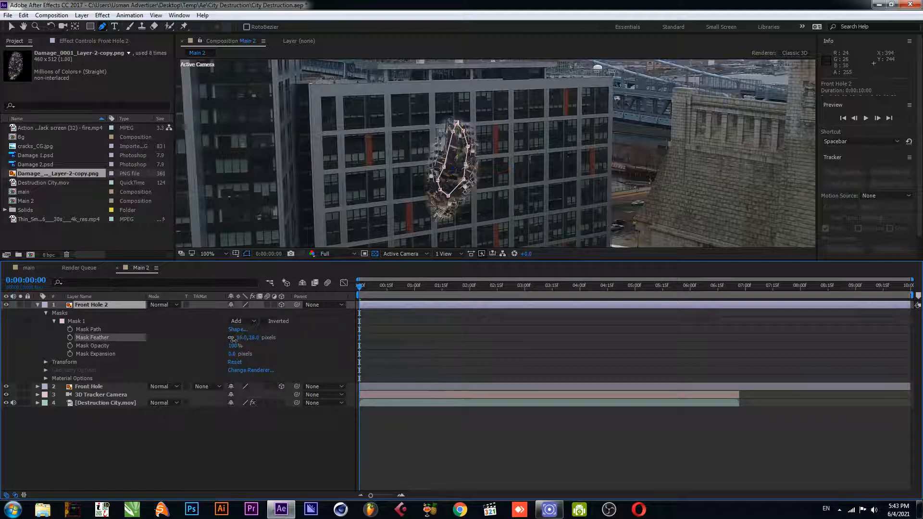
left_click_drag(233, 339, 258, 360)
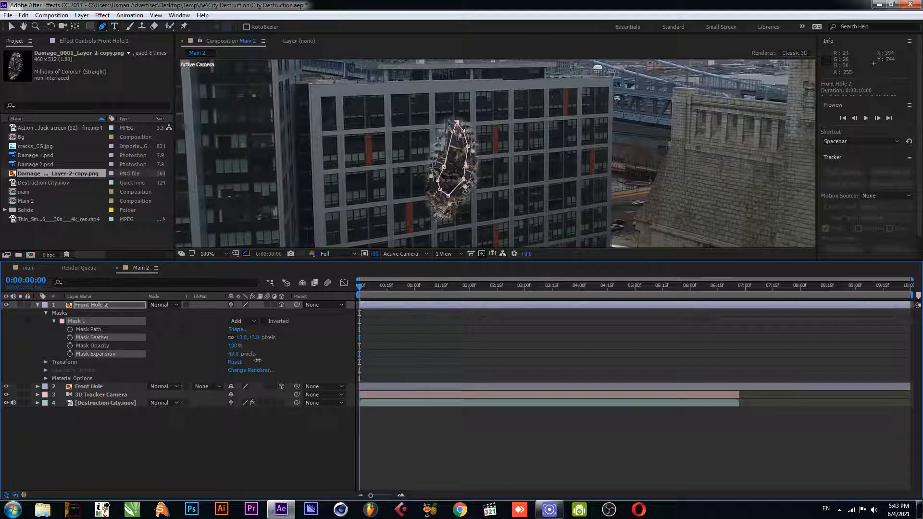
left_click(125, 355)
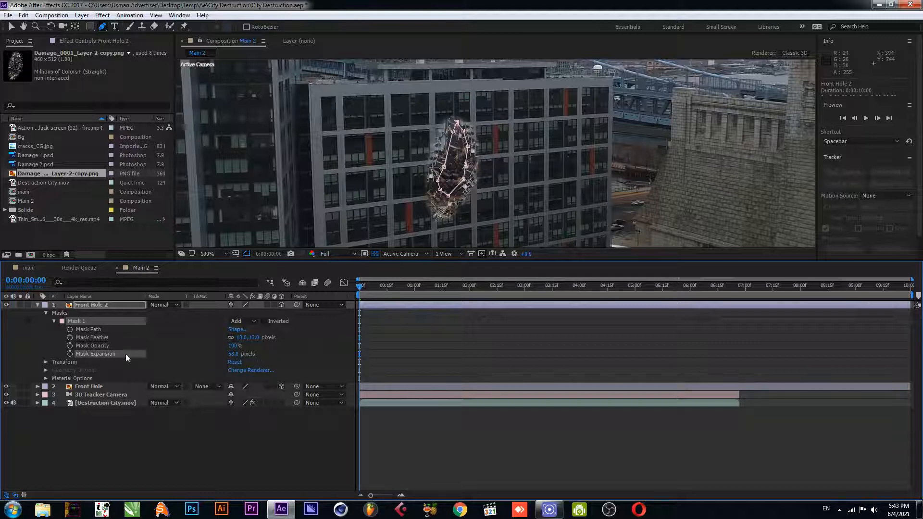
left_click(38, 304)
left_click(95, 304)
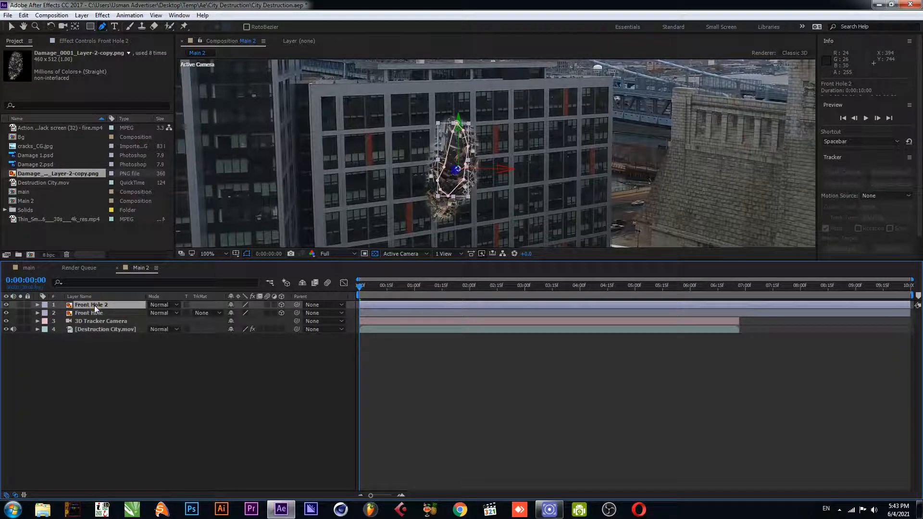
Apply the Tint effect to the duplicate layer
key("ctrl+space")
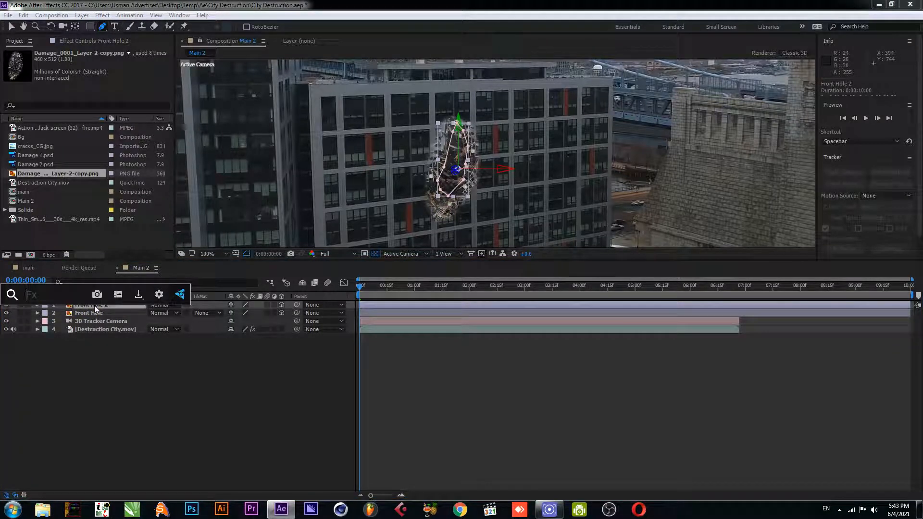
type("tin")
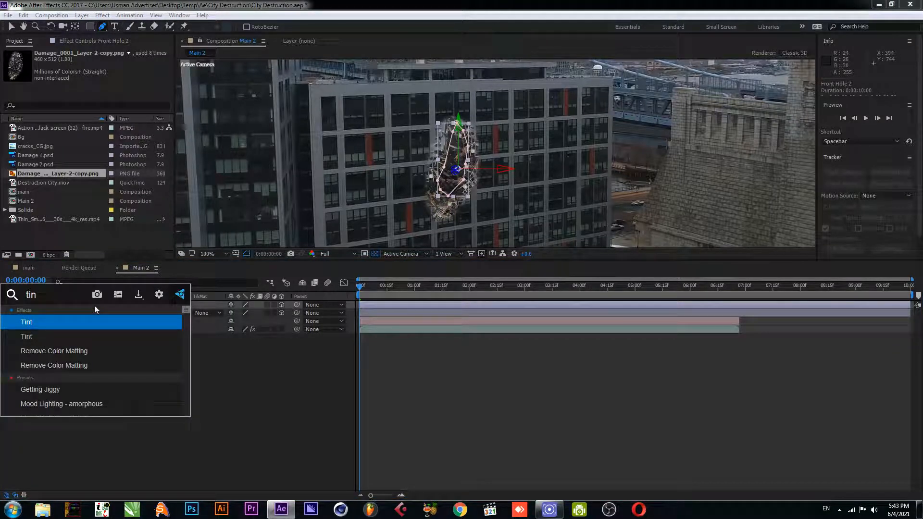
left_click(62, 322)
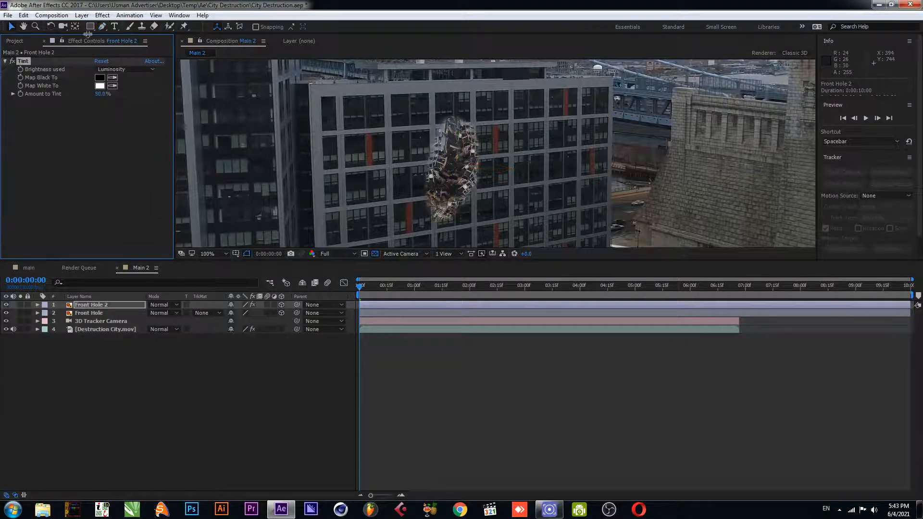
Set the Tint's Map Black To color to blue 2A00FF
left_click(100, 77)
left_click(681, 225)
left_click(656, 202)
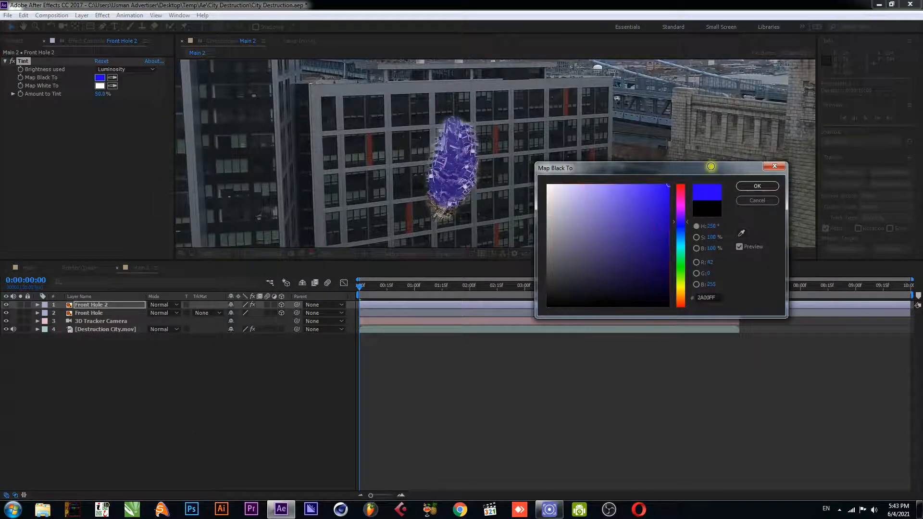
left_click(757, 186)
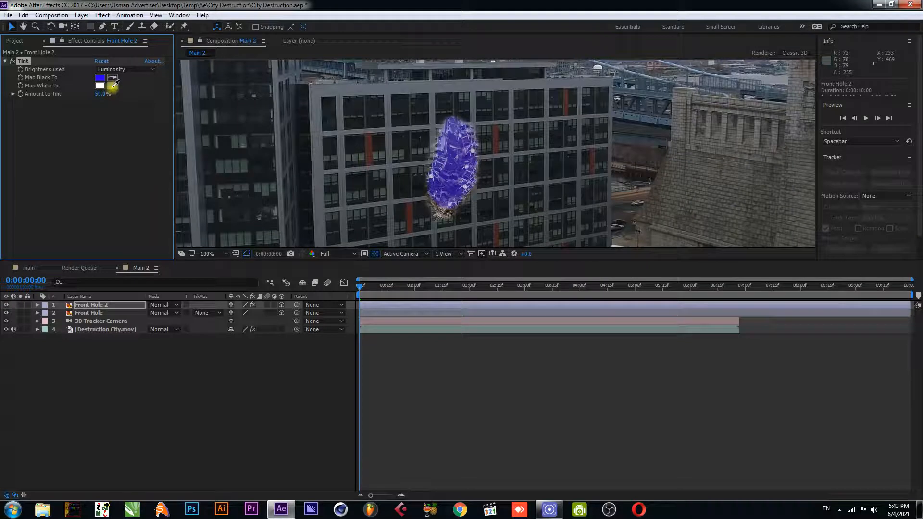
Set Map White To blue and Amount to Tint to 100%, then save the project
left_click(101, 78)
left_click_drag(102, 94, 219, 121)
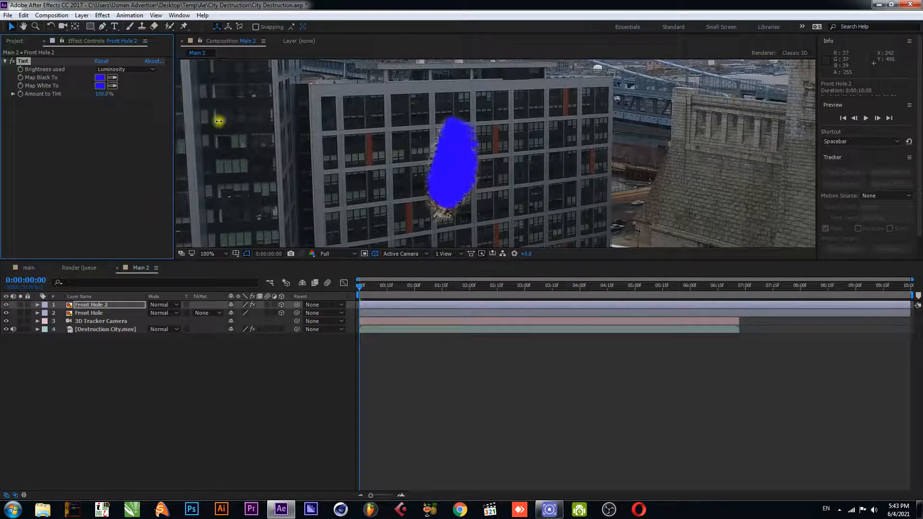
left_click(226, 367)
key("ctrl+s")
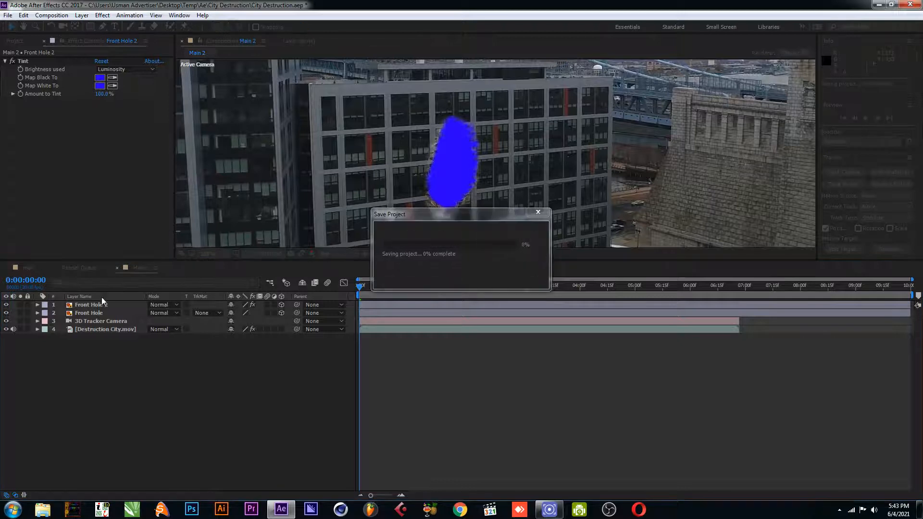
Rename the tinted duplicate layer to Mask and save the project
left_click(101, 305)
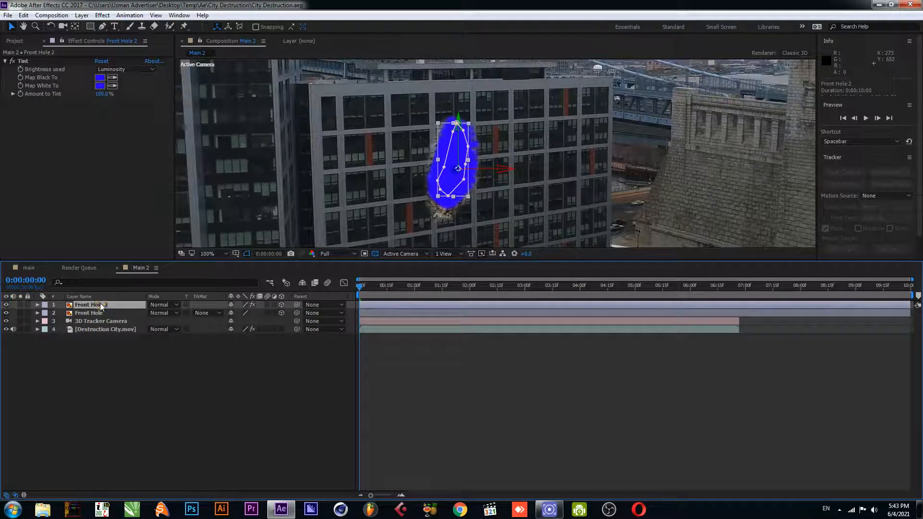
left_click(96, 313)
right_click(96, 313)
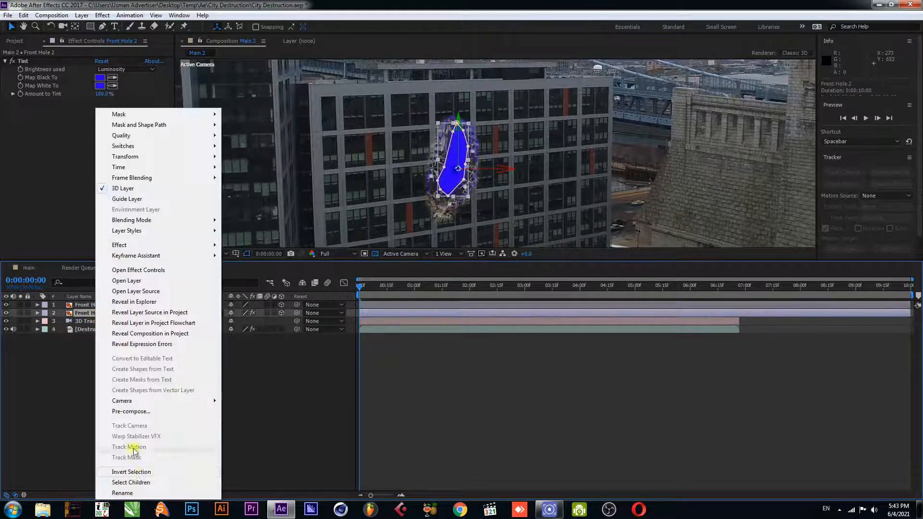
left_click(124, 493)
type("Mask")
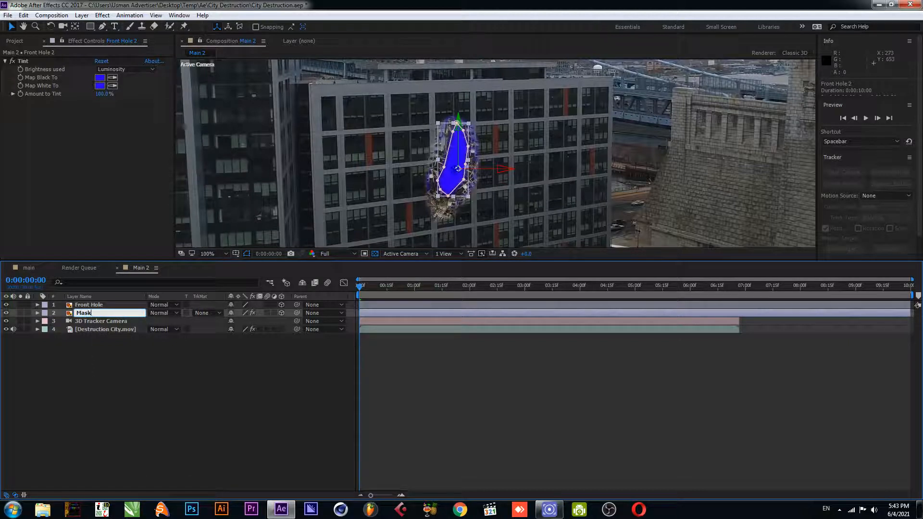
key("Return")
key("ctrl+s")
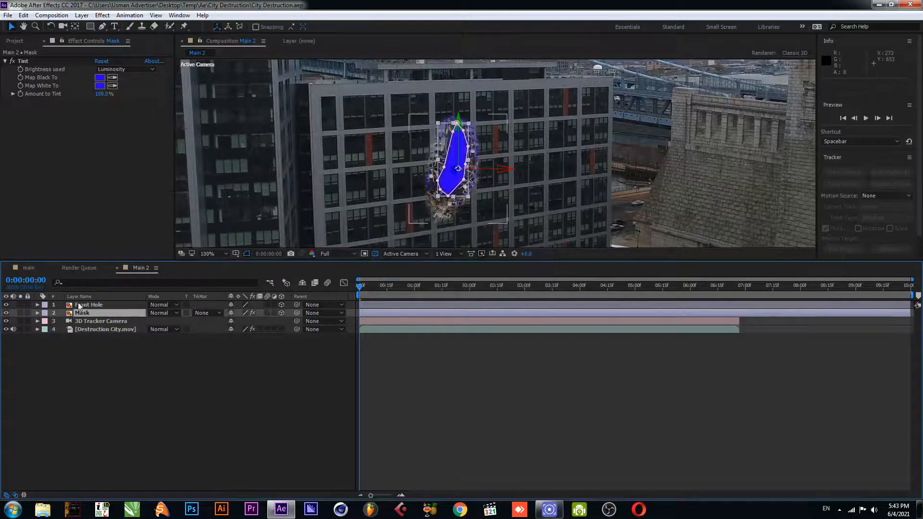
Set the Mask layer's mask expansion to 15 pixels
left_click(96, 304)
left_click(94, 313)
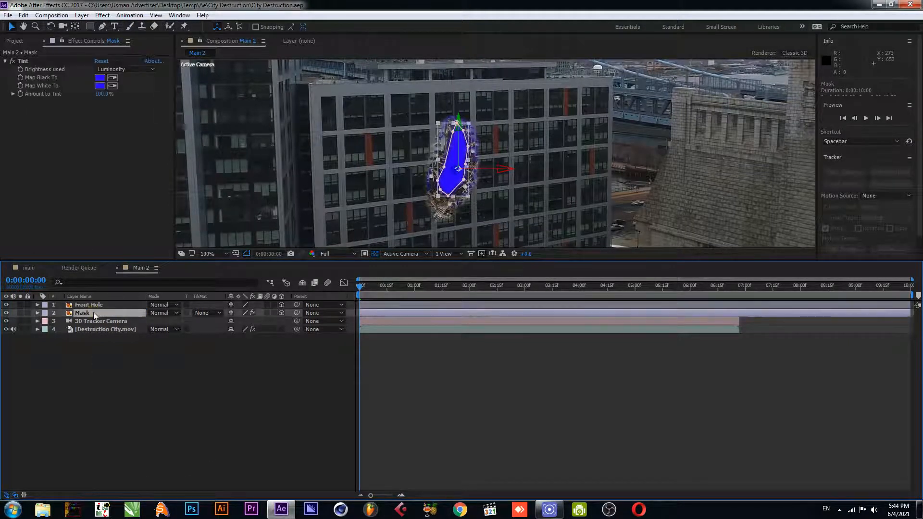
left_click(37, 313)
left_click_drag(233, 362, 217, 364)
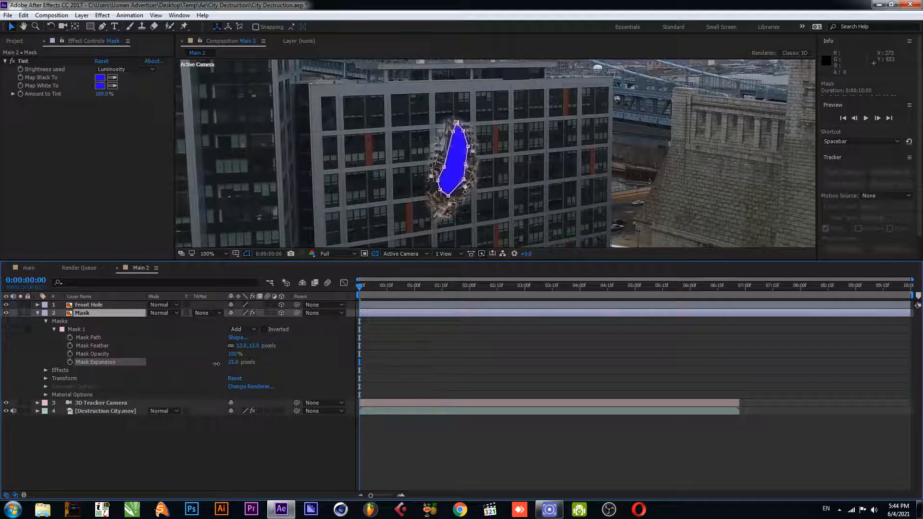
left_click(138, 361)
Duplicate the Mask layer and rename the copy Back Hole
left_click(35, 321)
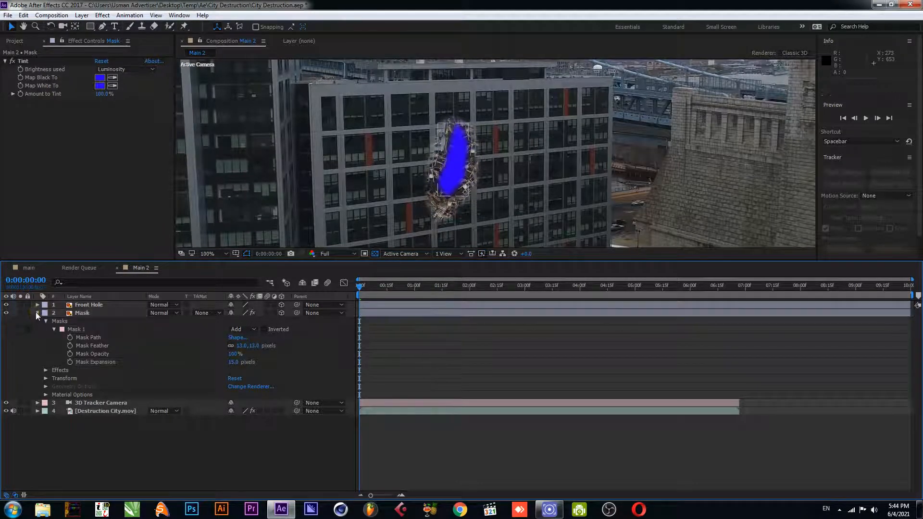
left_click(37, 313)
left_click(91, 316)
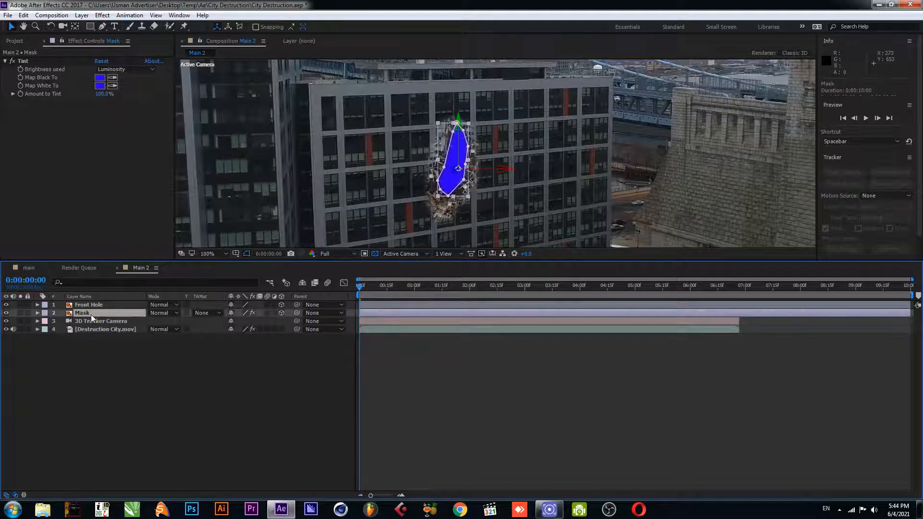
key("ctrl+d")
right_click(88, 321)
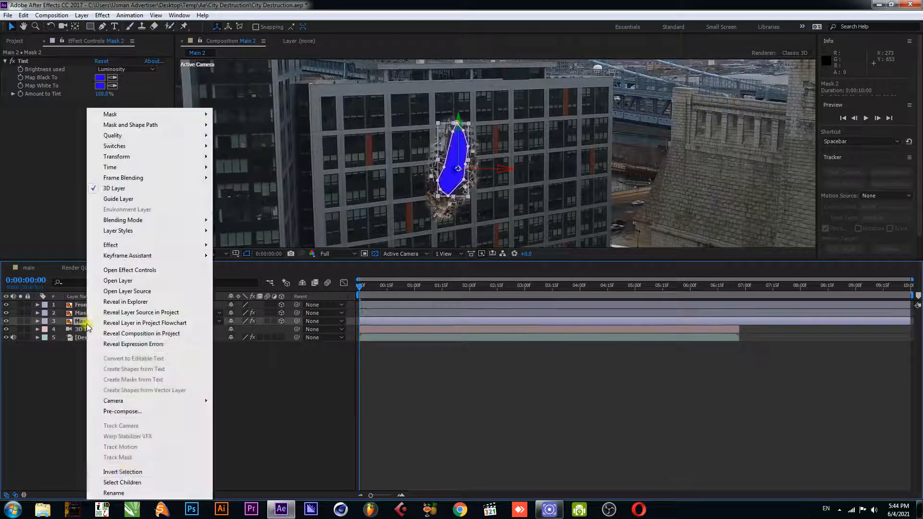
left_click(126, 492)
type("B")
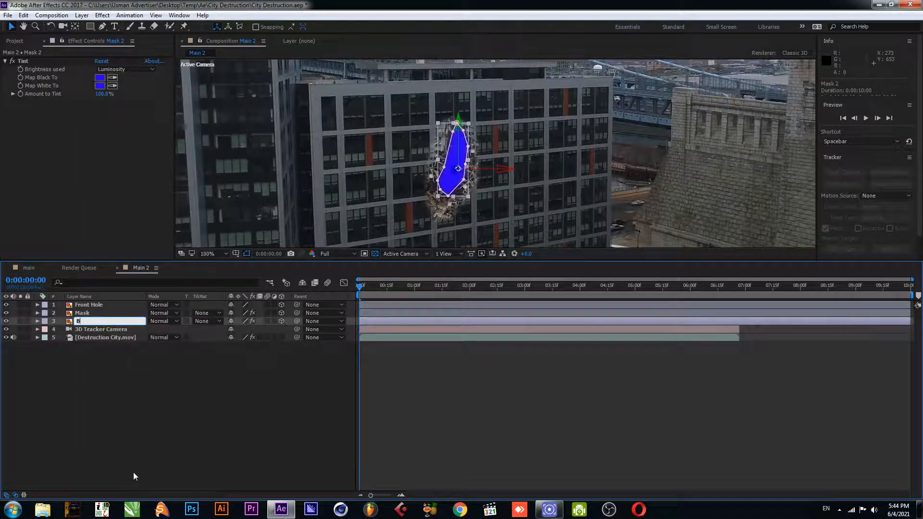
type("ack Hole")
key("Return")
Set the Back Hole layer's mask expansion to 94 pixels
left_click(37, 321)
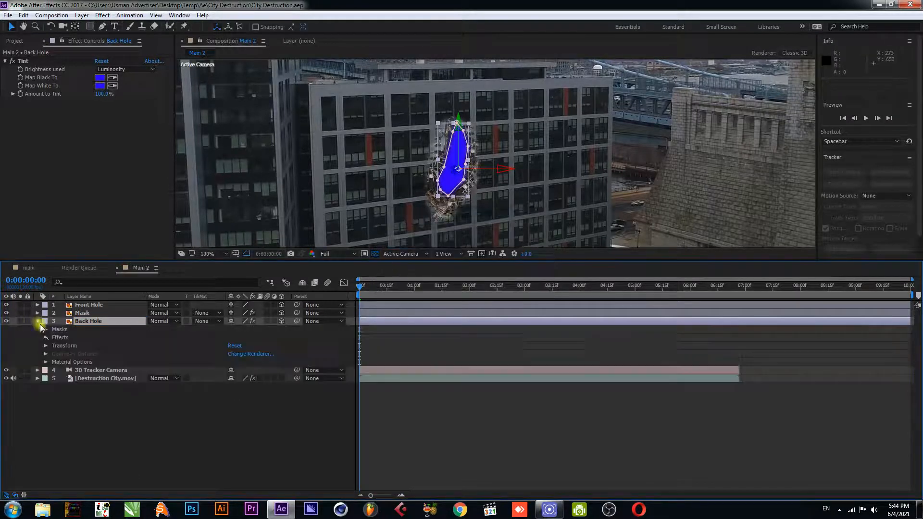
left_click(46, 329)
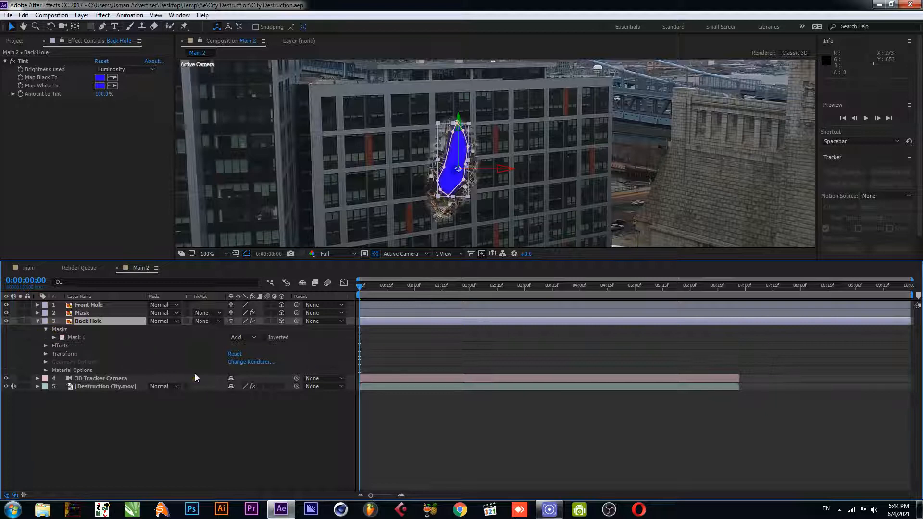
left_click(54, 338)
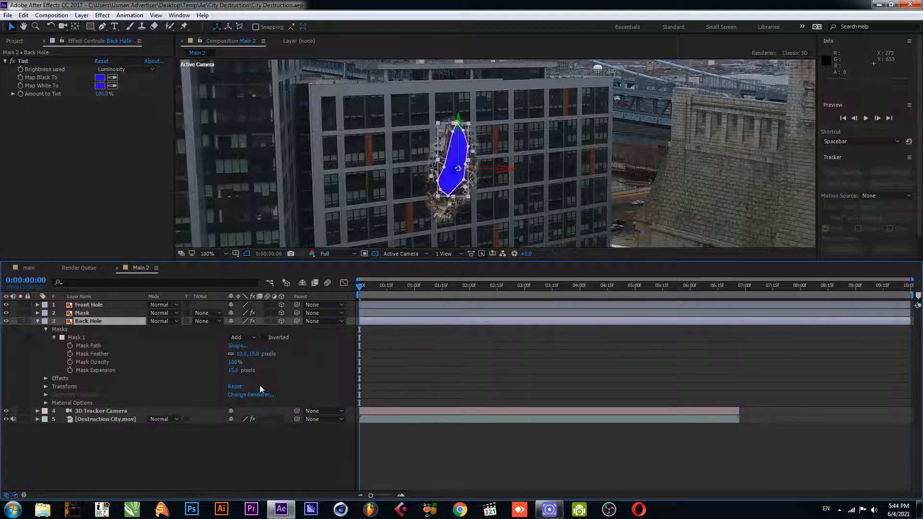
left_click_drag(233, 370, 253, 370)
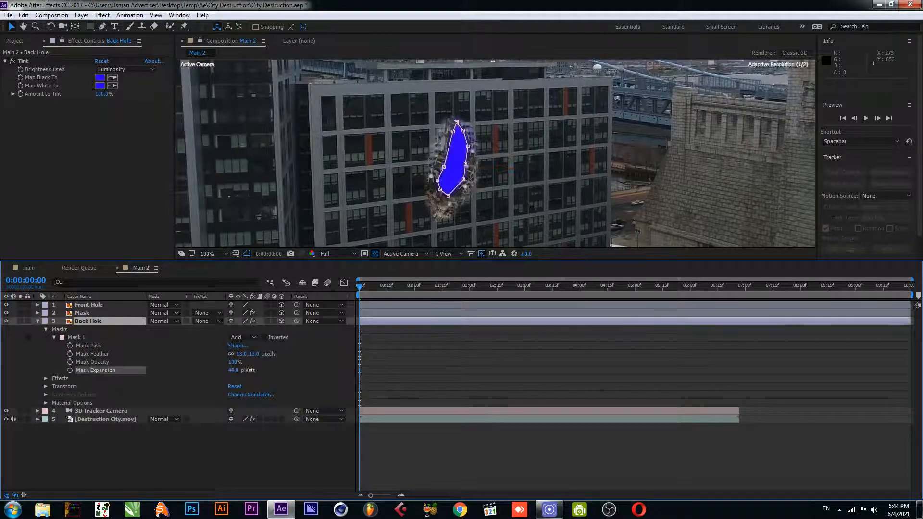
left_click(214, 448)
Set the Back Hole Tint's Map Black To red FF0012 and Map White To white FFFFFF
left_click(83, 322)
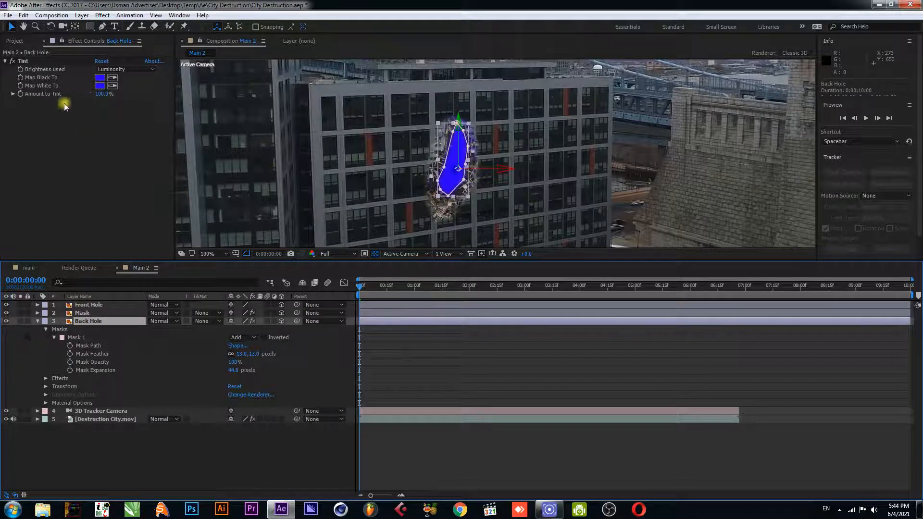
left_click(99, 78)
left_click(673, 183)
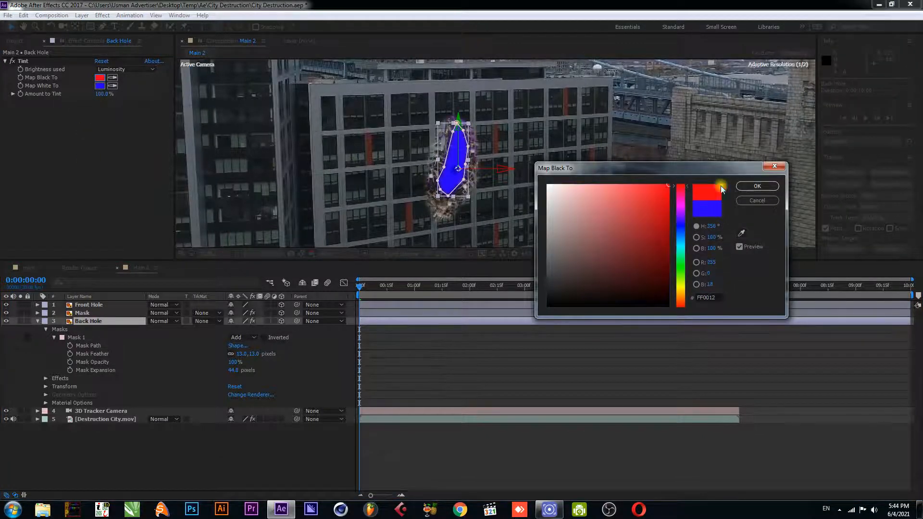
left_click(757, 186)
left_click(99, 86)
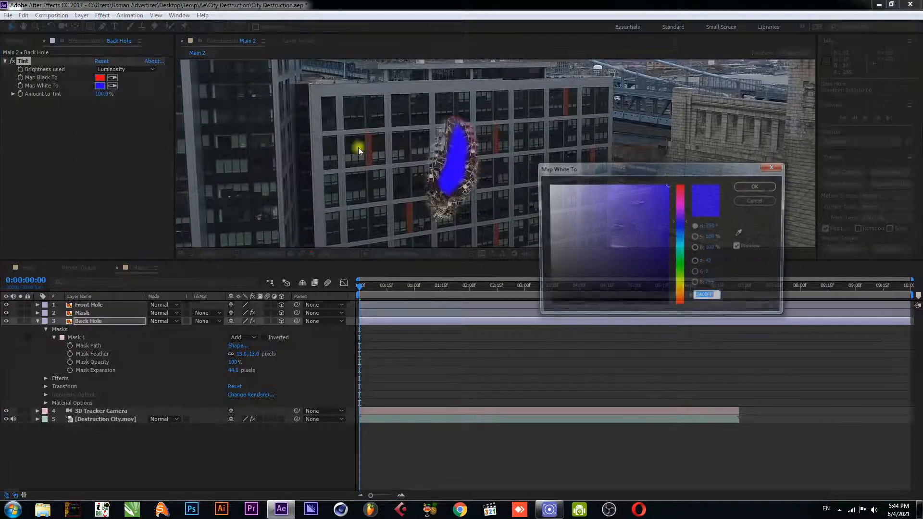
left_click(547, 185)
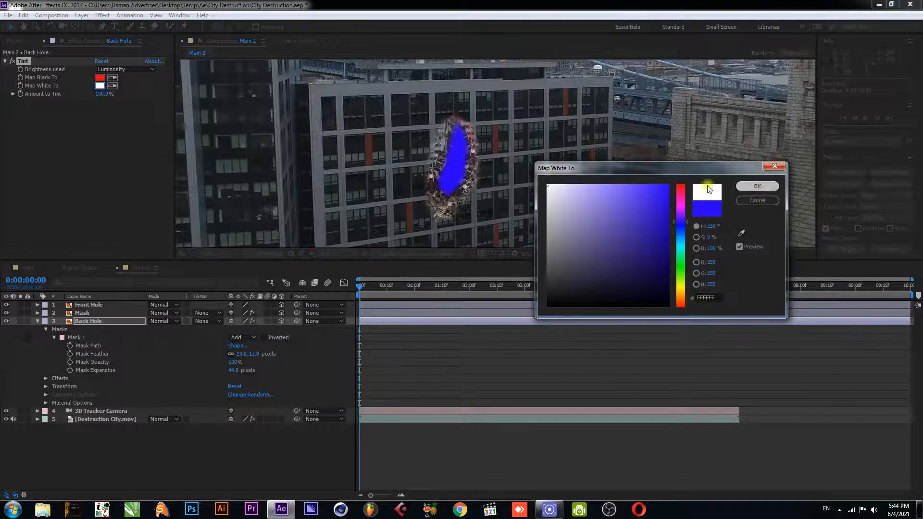
left_click(757, 186)
left_click(37, 321)
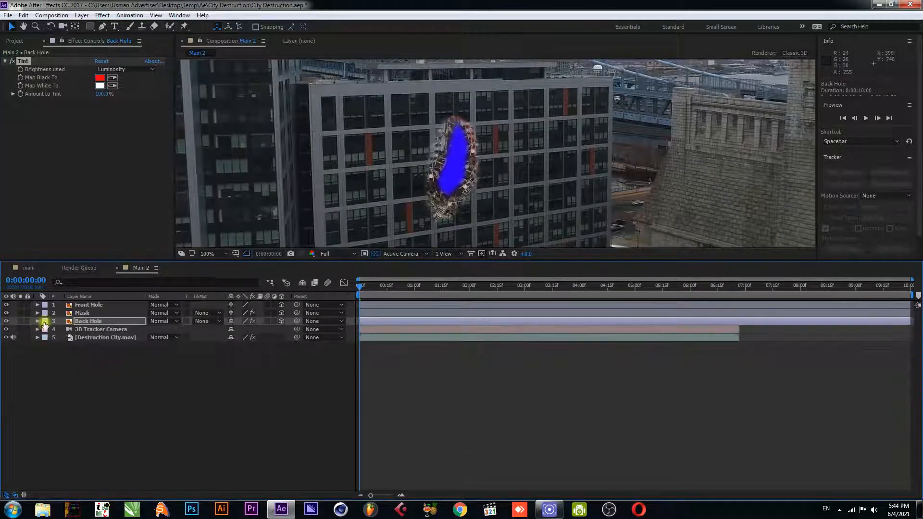
Set the Back Hole layer's track matte to Alpha Matte using the Mask layer
left_click(100, 319)
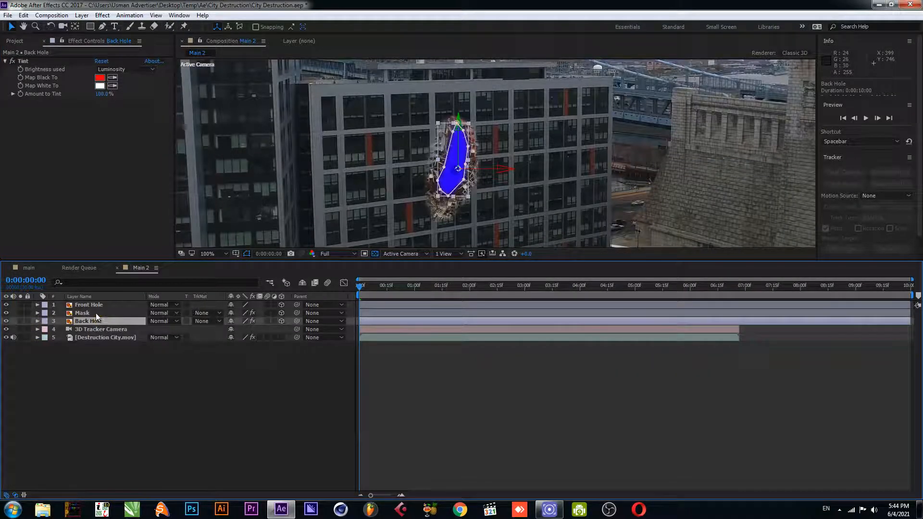
left_click(208, 321)
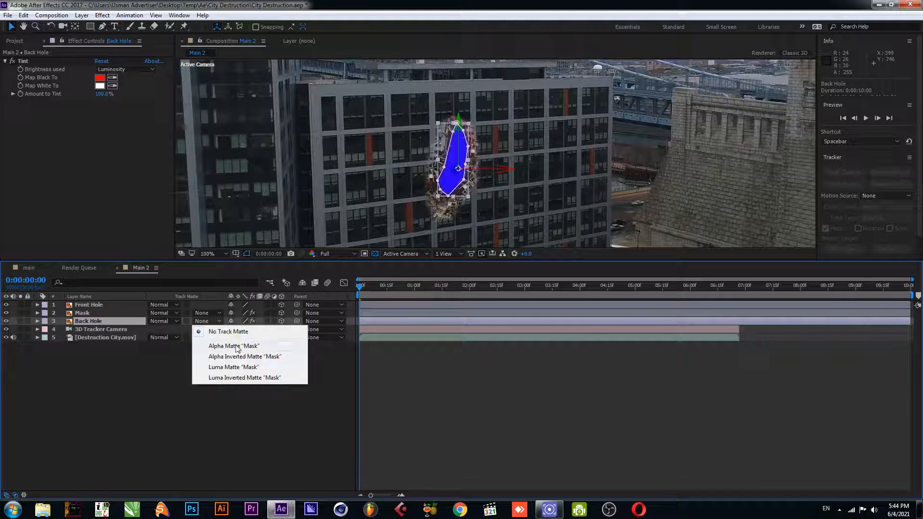
left_click(240, 346)
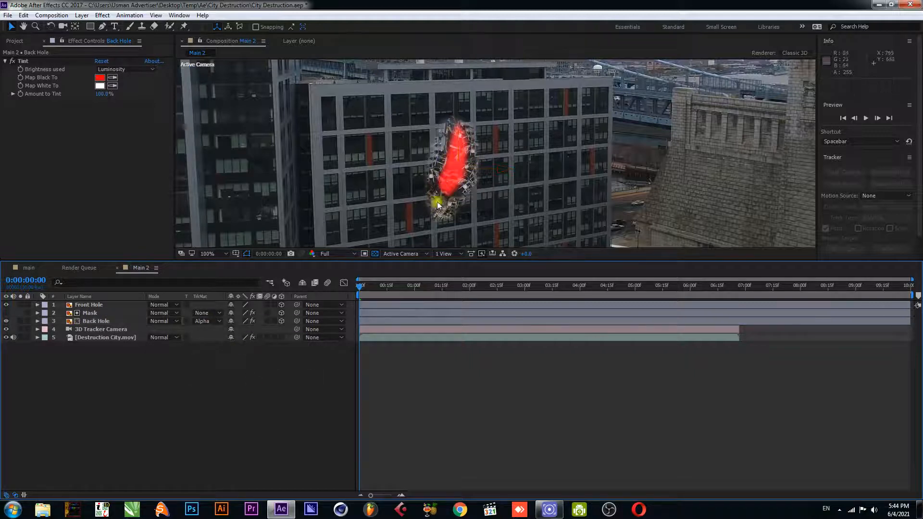
Lower the Back Hole Tint's Amount to Tint to 31.8%
left_click(43, 96)
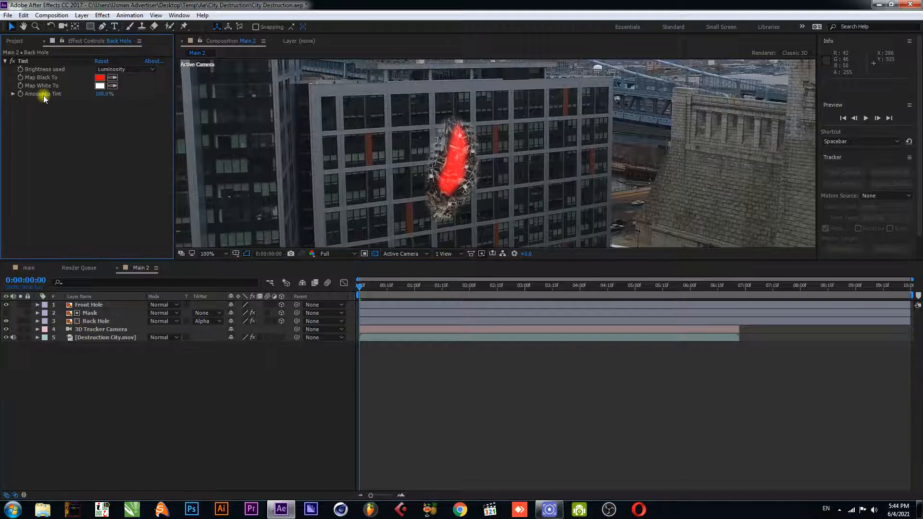
left_click(23, 61)
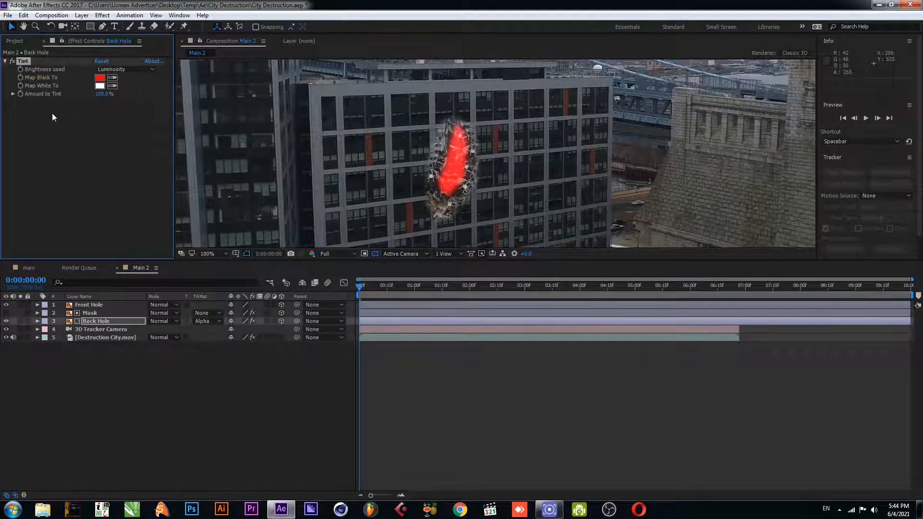
left_click_drag(102, 94, 75, 101)
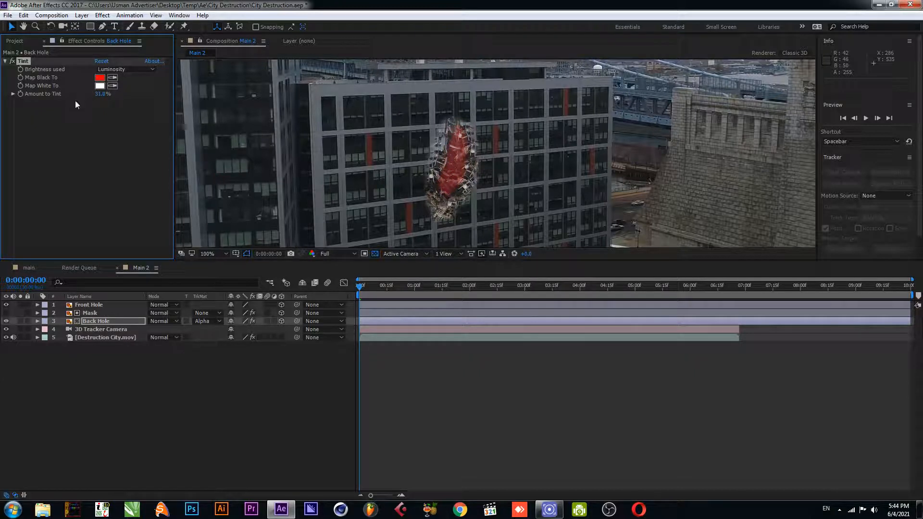
left_click(173, 399)
Collapse the Back Hole's Tint effect, inspect the hole layers up close, and save the project
left_click(98, 321)
left_click(12, 61)
left_click(201, 348)
scroll(440, 176, "up", 1)
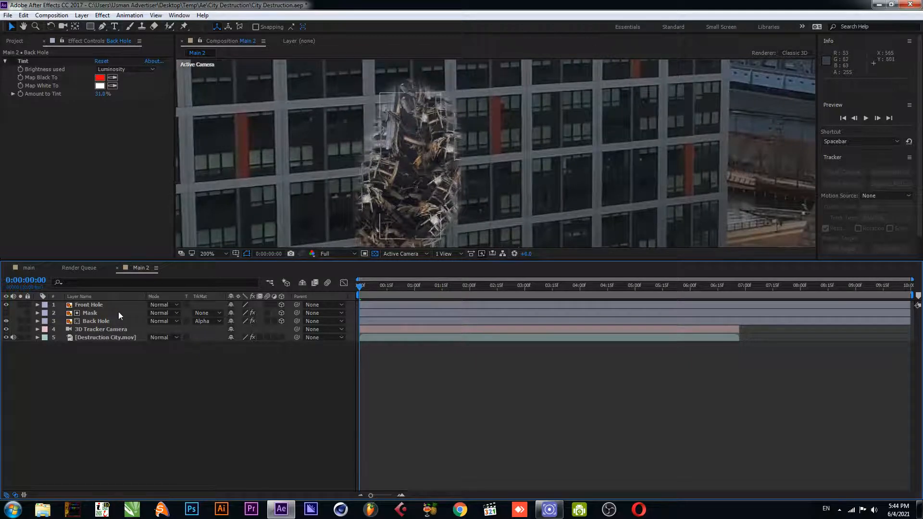
left_click(96, 322)
left_click(96, 305)
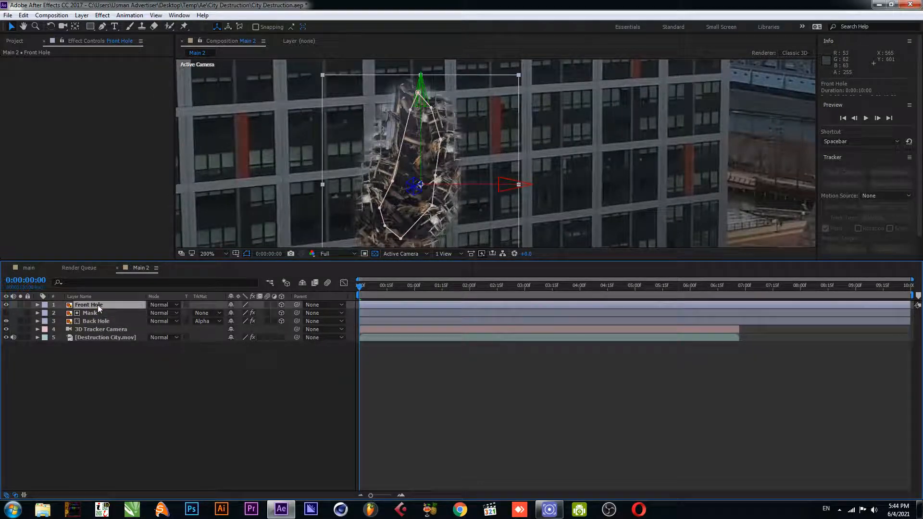
key("ctrl+s")
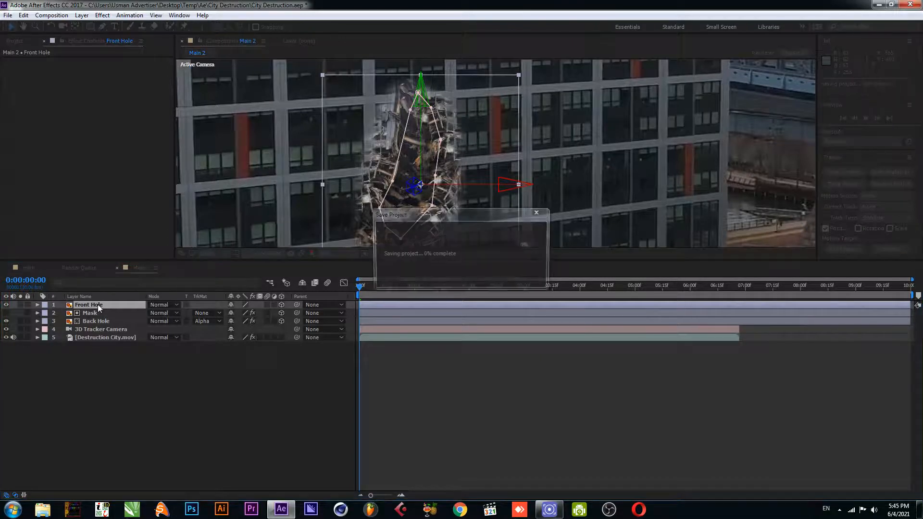
Apply a Curves effect to the Front Hole layer and pull the RGB curve down to darken it
left_click(200, 355)
scroll(428, 174, "down", 1)
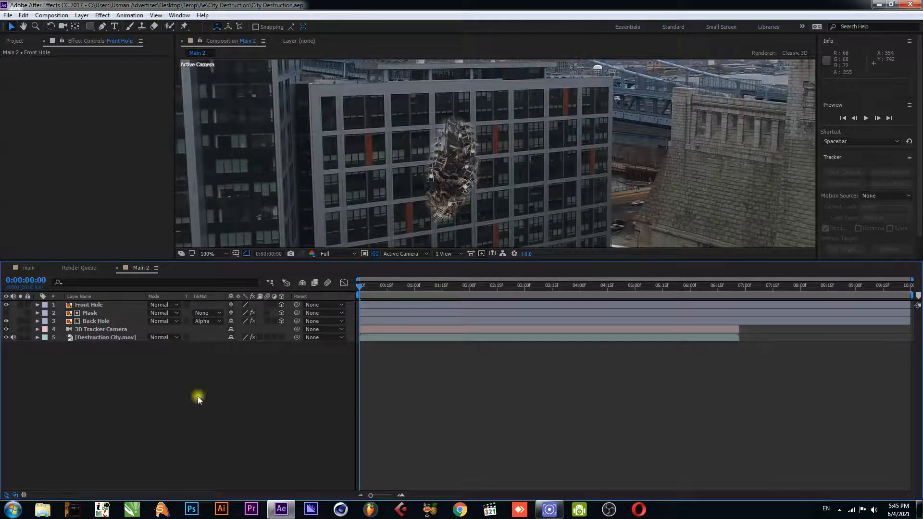
left_click(96, 321)
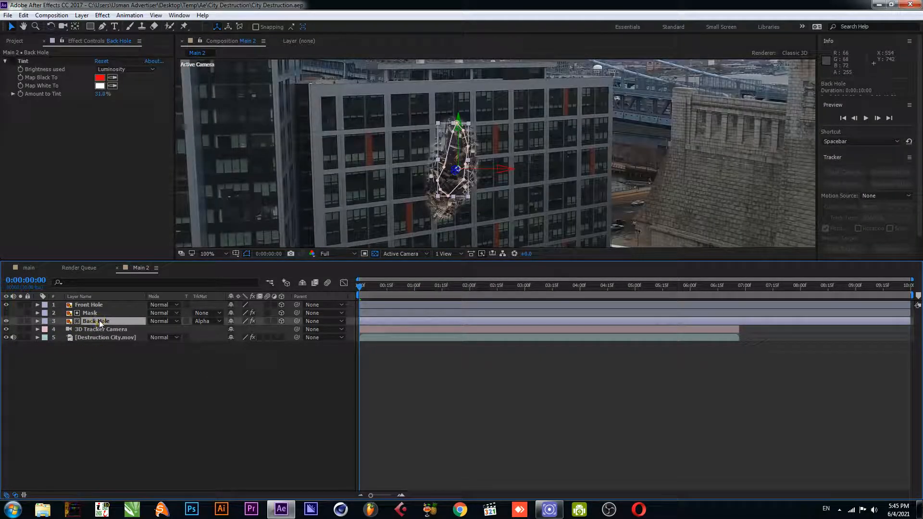
left_click(96, 305)
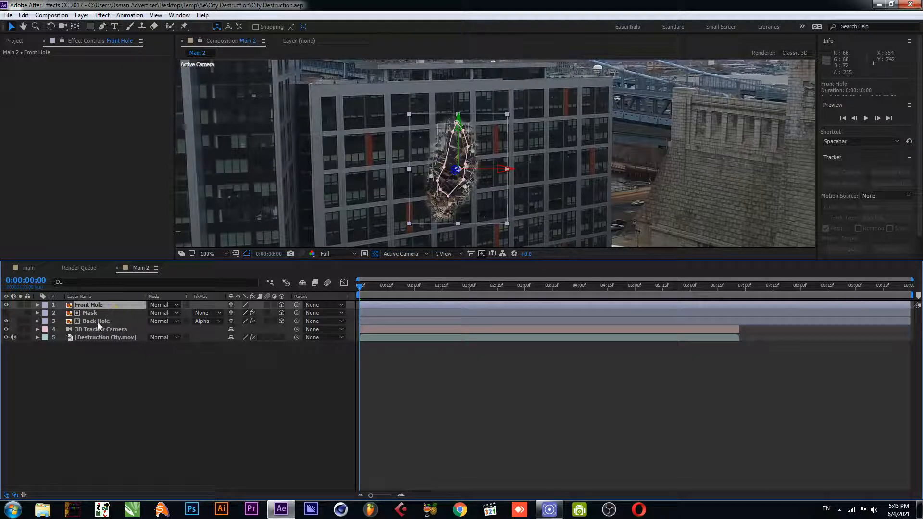
key("ctrl+space")
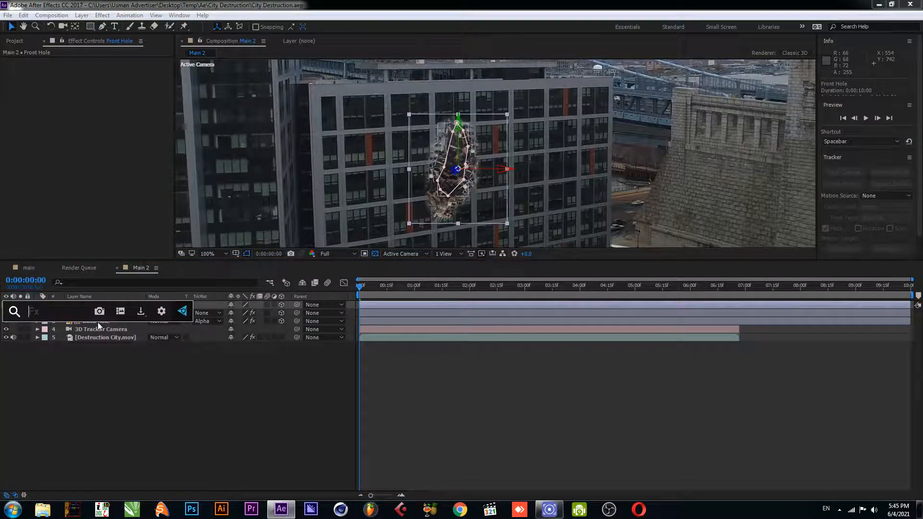
type("curve")
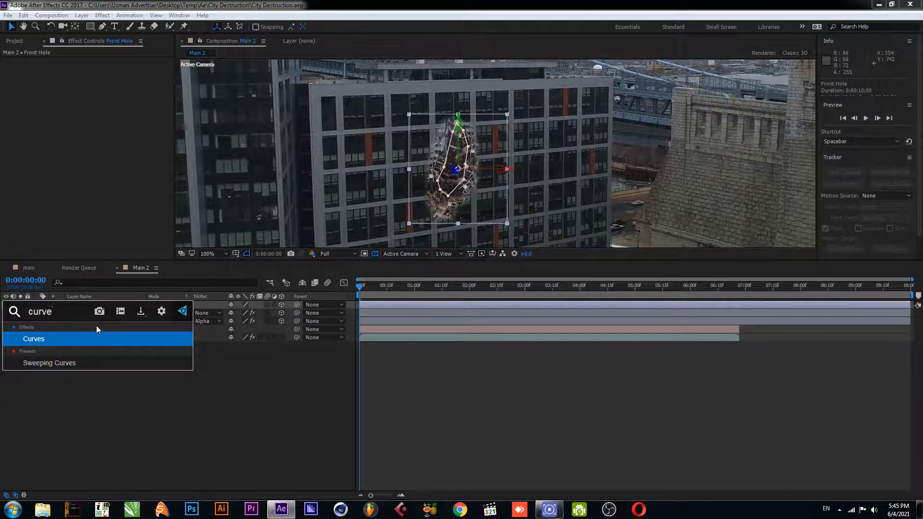
key("Return")
left_click_drag(98, 145, 102, 150)
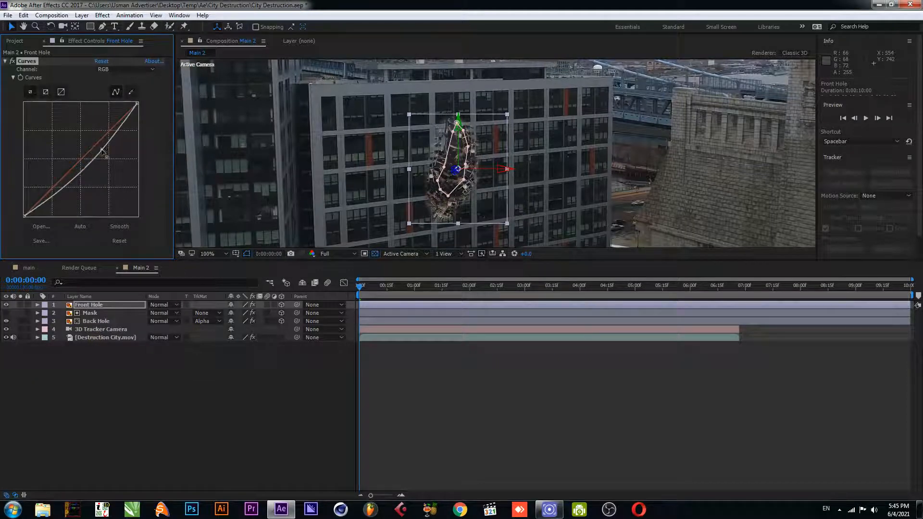
left_click(64, 194)
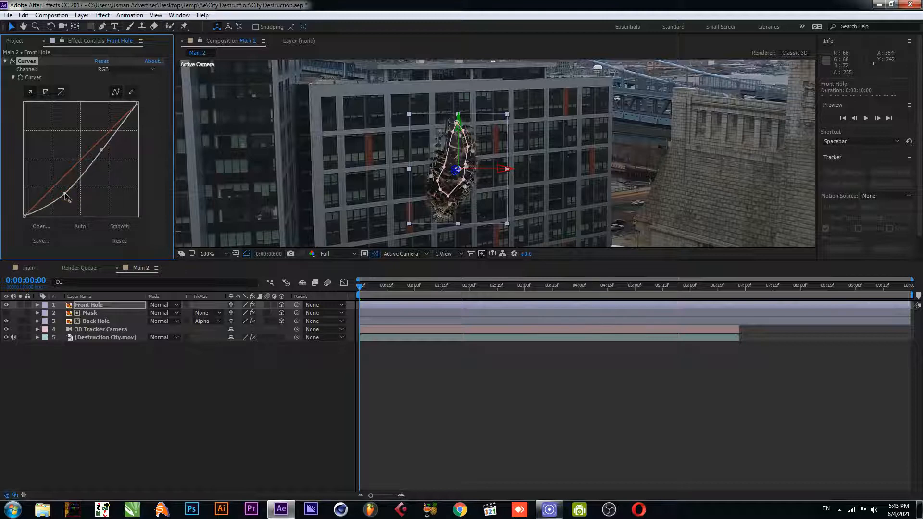
Adjust the Red and Green channel curves of the Front Hole's Curves effect slightly
left_click(120, 68)
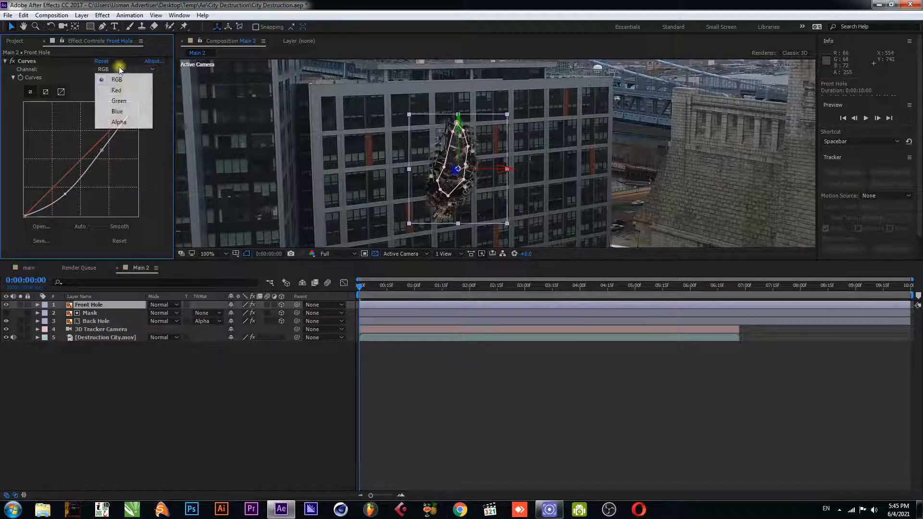
left_click(124, 91)
left_click(77, 162)
left_click_drag(78, 161, 80, 166)
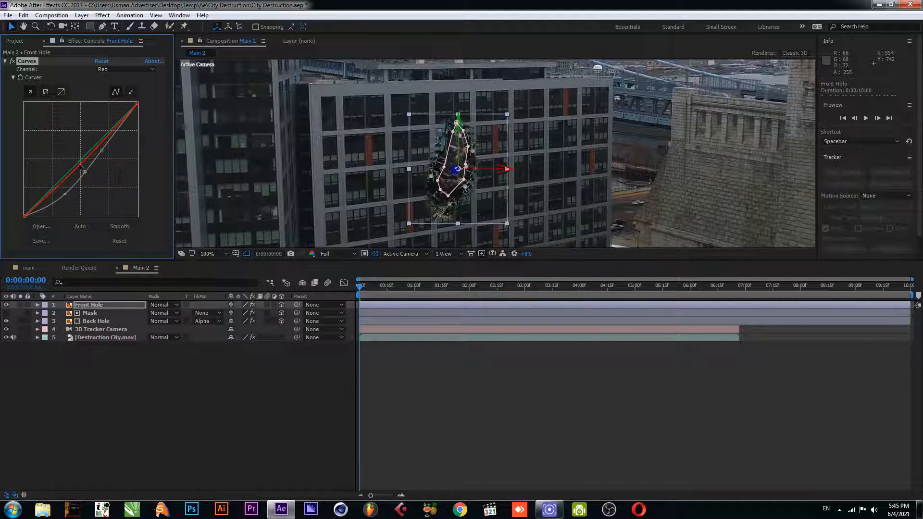
left_click(123, 69)
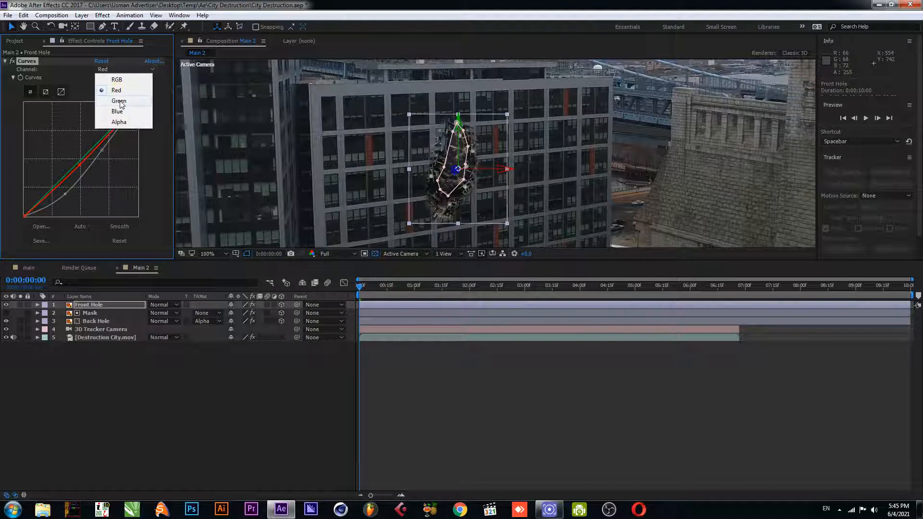
left_click(120, 102)
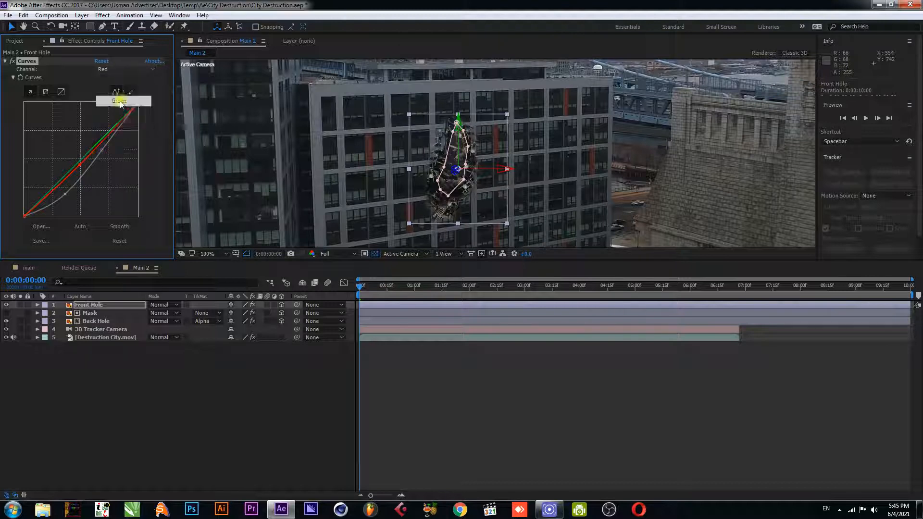
left_click(85, 161)
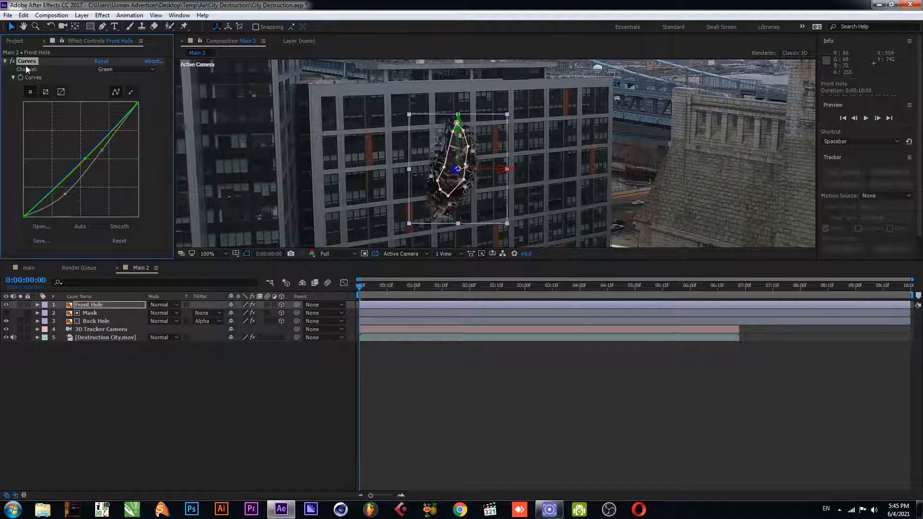
Paste the Curves effect onto the Mask and Back Hole layers
left_click(94, 314)
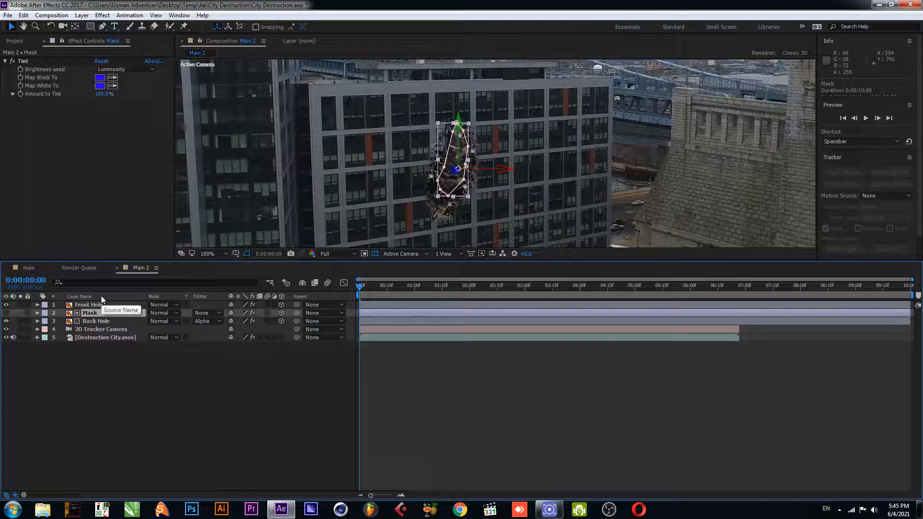
key("ctrl+v")
left_click(99, 320)
key("ctrl+v")
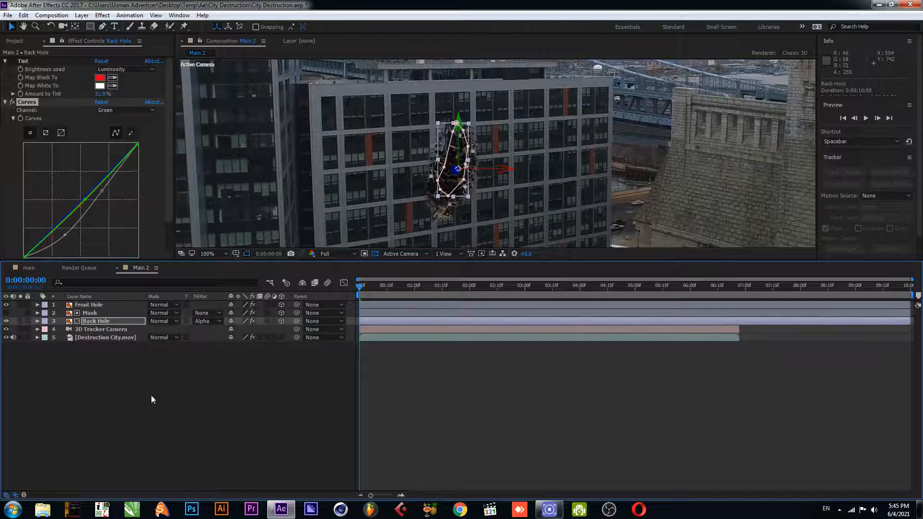
left_click(151, 395)
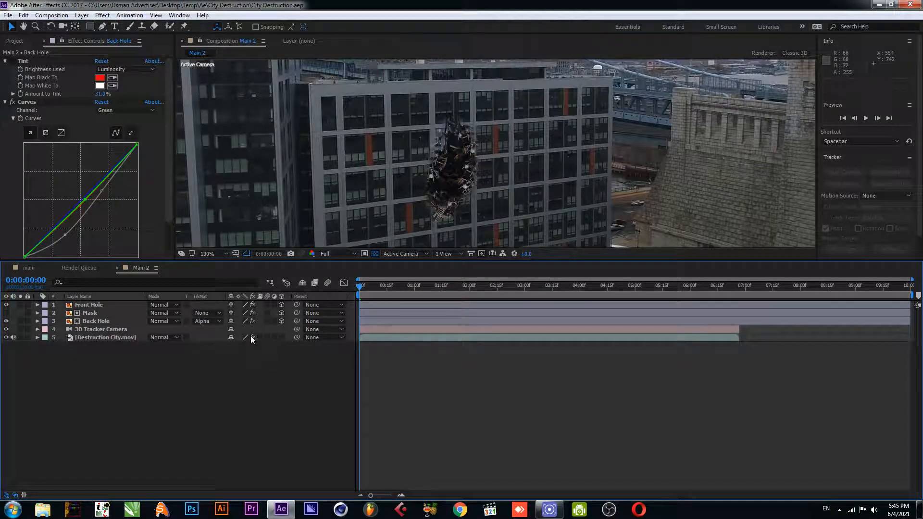
Duplicate the Front Hole layer and solo the copy, Front Hole 2
left_click(90, 304)
left_click(90, 313)
left_click(92, 320)
left_click(94, 305)
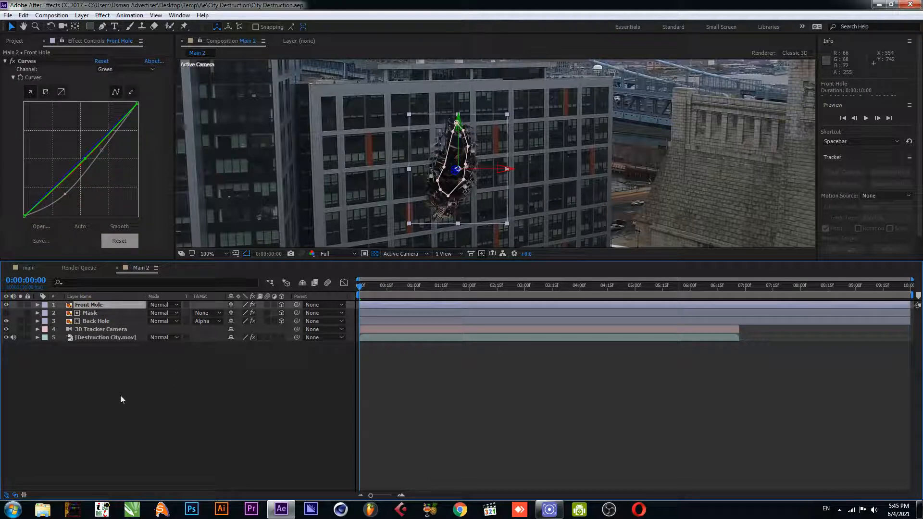
key("ctrl+d")
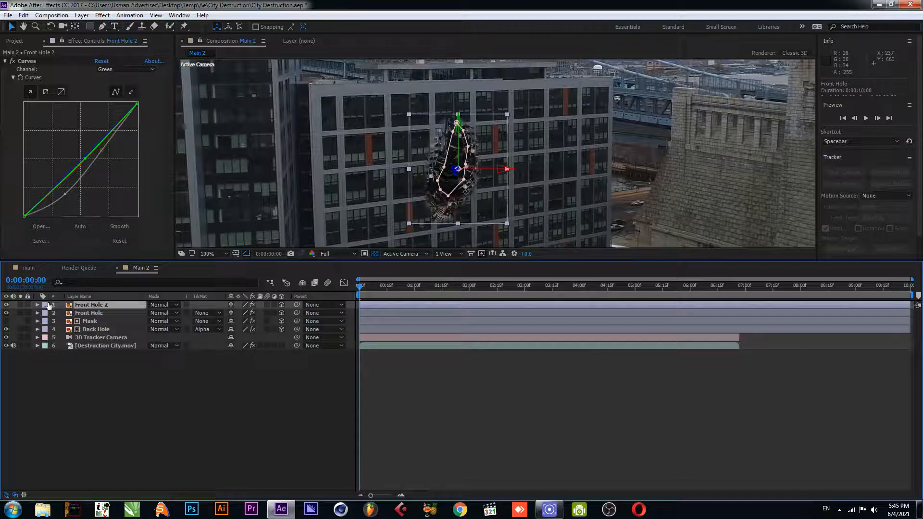
left_click(19, 305)
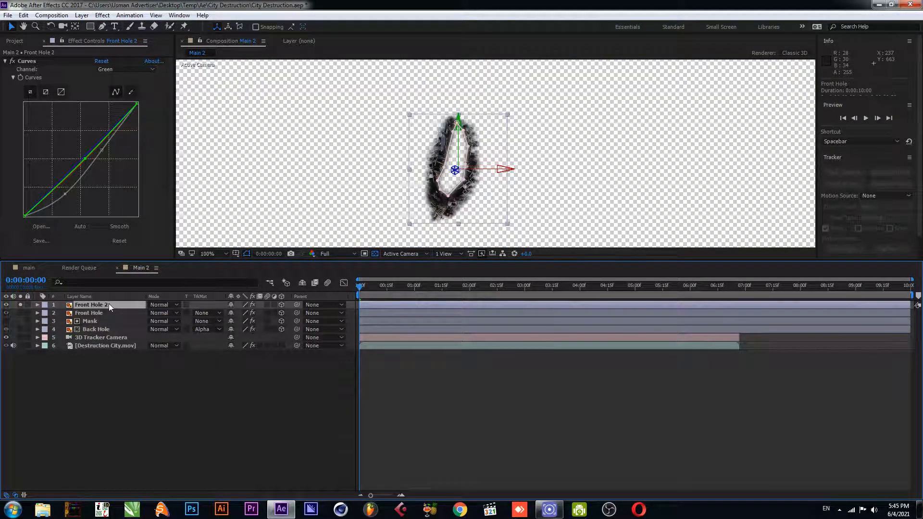
Apply the Extract effect to Front Hole 2
key("ctrl+space")
type("e")
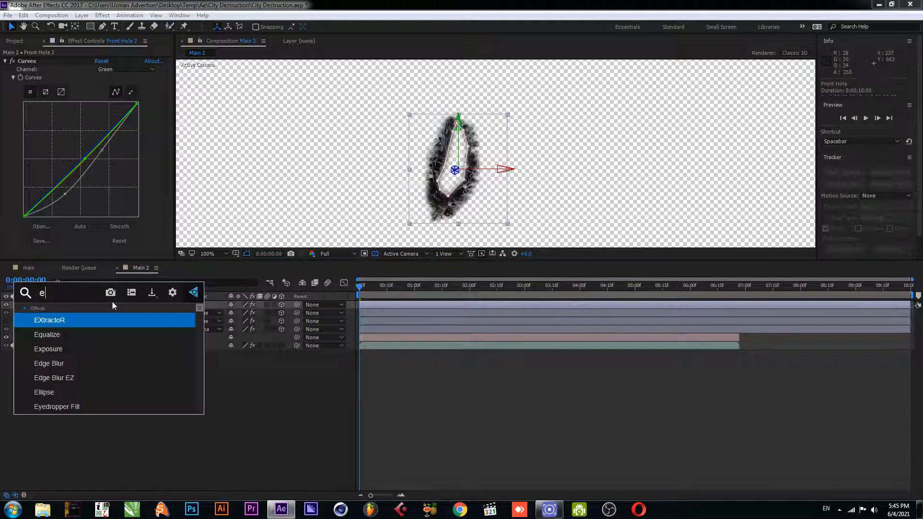
type("xtra")
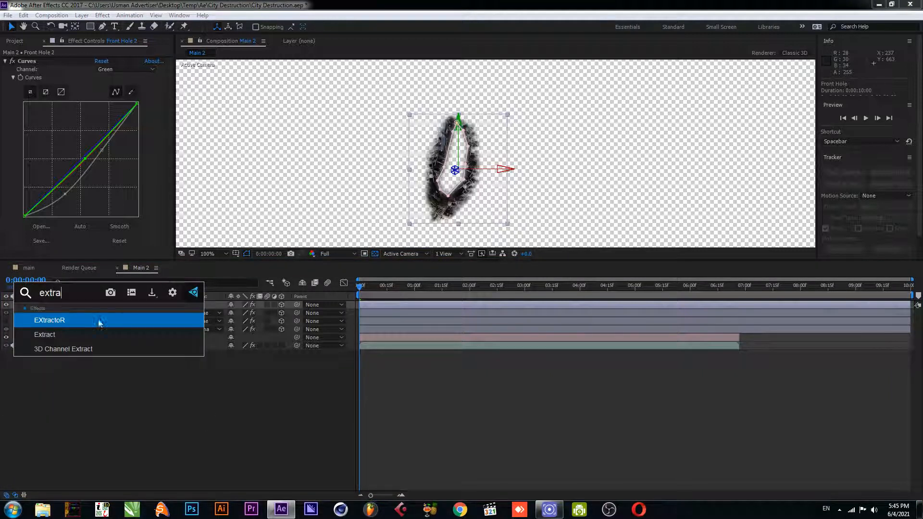
key("Down")
key("Return")
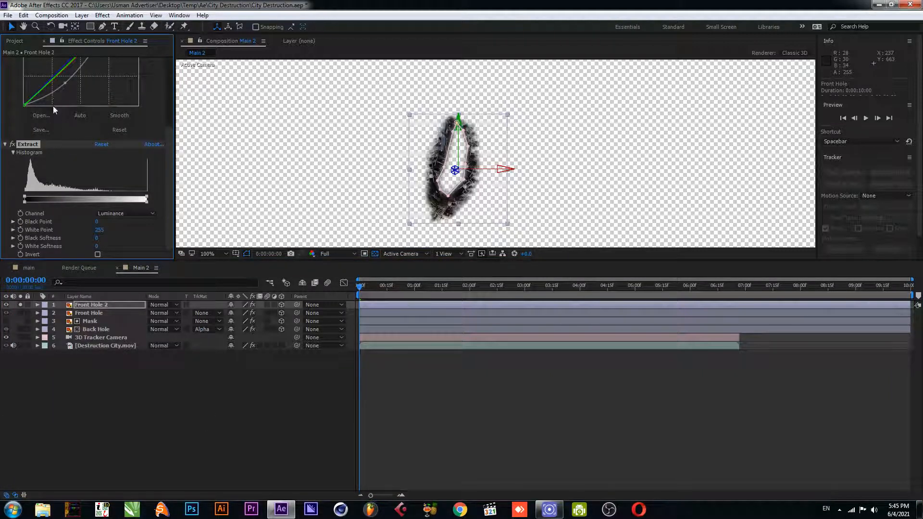
Move the Extract effect above Curves and set its Black Point to 69
scroll(53, 106, "up", 5)
left_click(4, 61)
left_click_drag(28, 69, 29, 61)
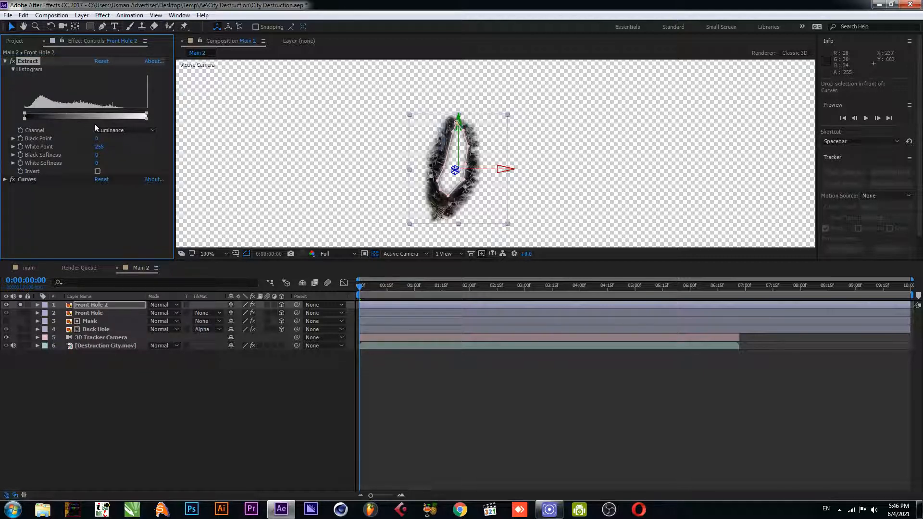
left_click_drag(25, 115, 59, 117)
left_click_drag(60, 115, 58, 114)
Duplicate Front Hole 2 and scale the copy down slightly to about 233%
left_click(82, 304)
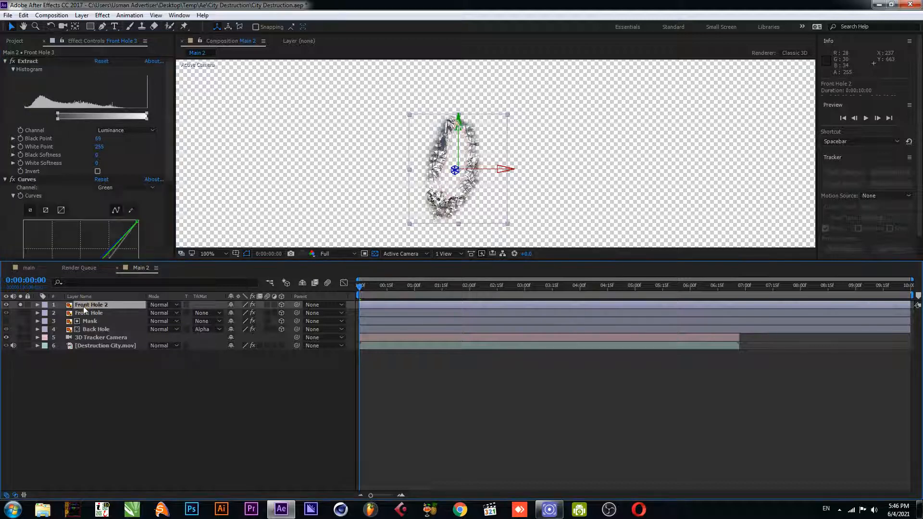
key("ctrl+d")
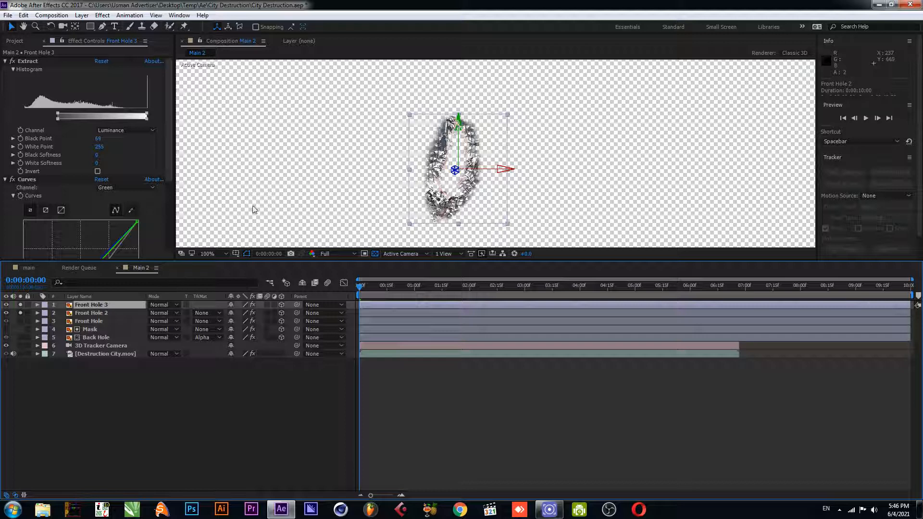
left_click_drag(508, 114, 501, 122)
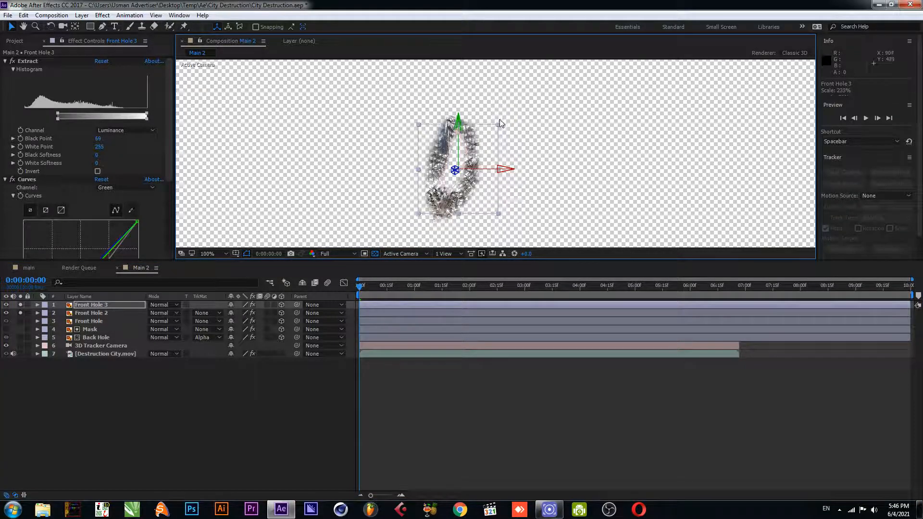
Turn off solo on the front hole layers and save the project
left_click(160, 381)
left_click_drag(20, 305, 19, 313)
left_click(112, 450)
key("ctrl+s")
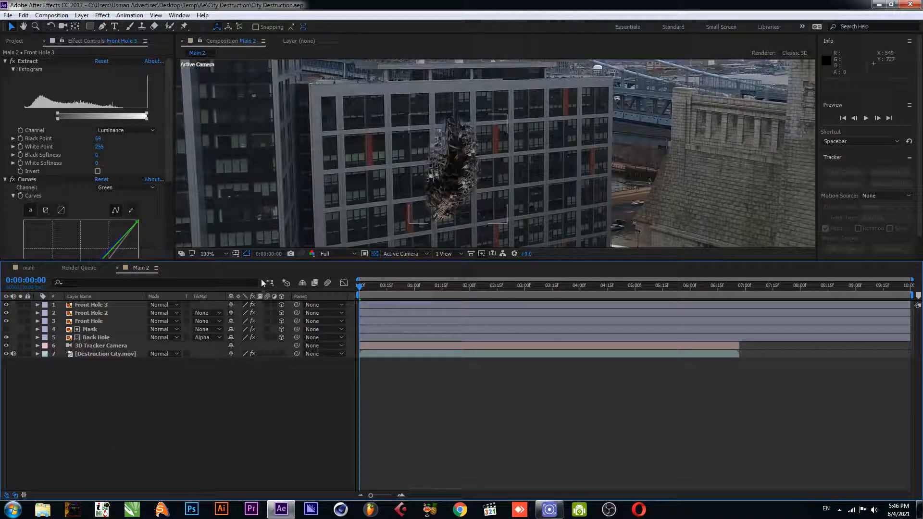
left_click_drag(381, 289, 353, 300)
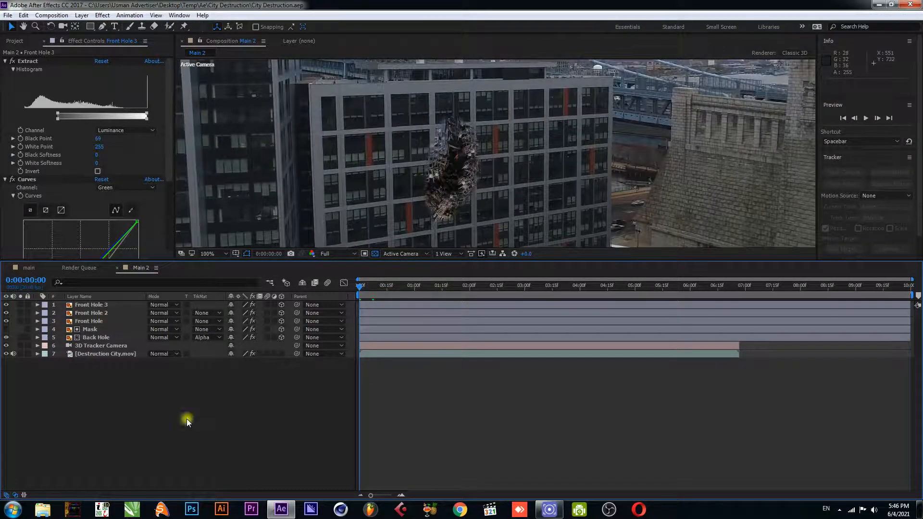
Duplicate Front Hole 3 and rotate the copy, Front Hole 4, to about 193 degrees
key("space")
key("space")
left_click(102, 305)
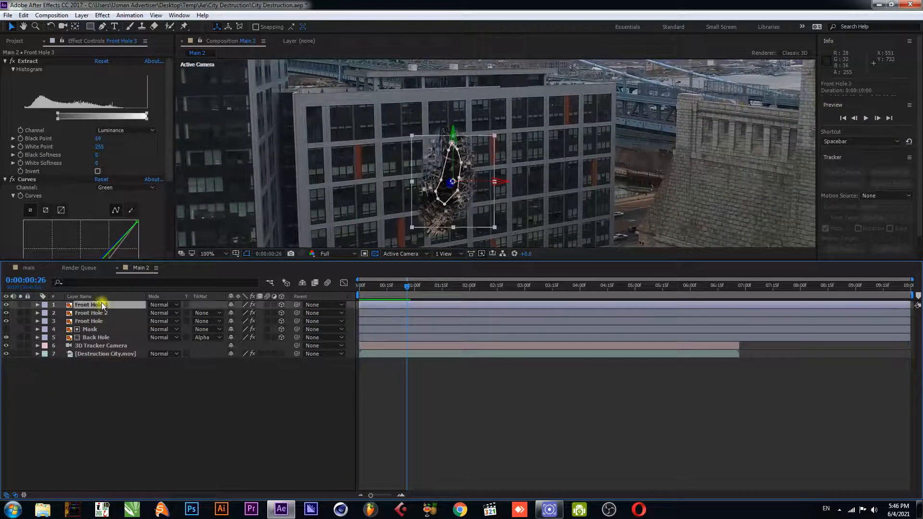
key("ctrl+d")
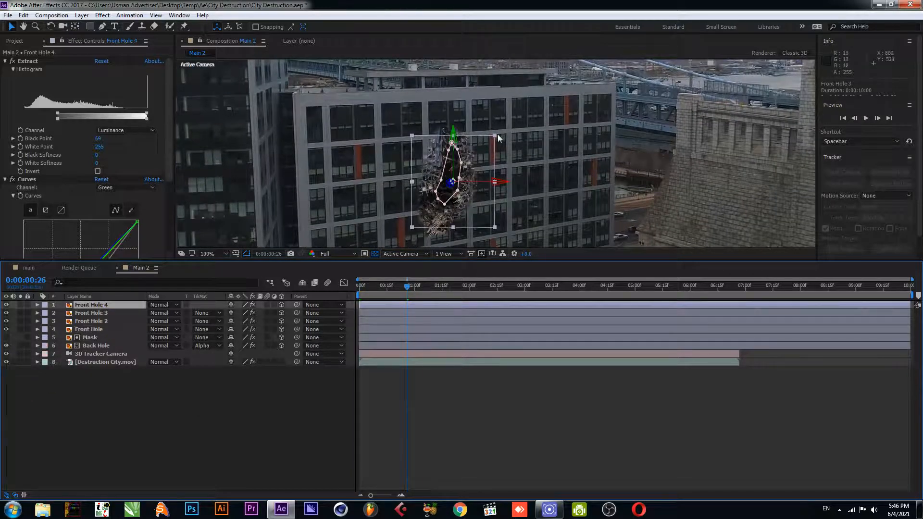
left_click(38, 305)
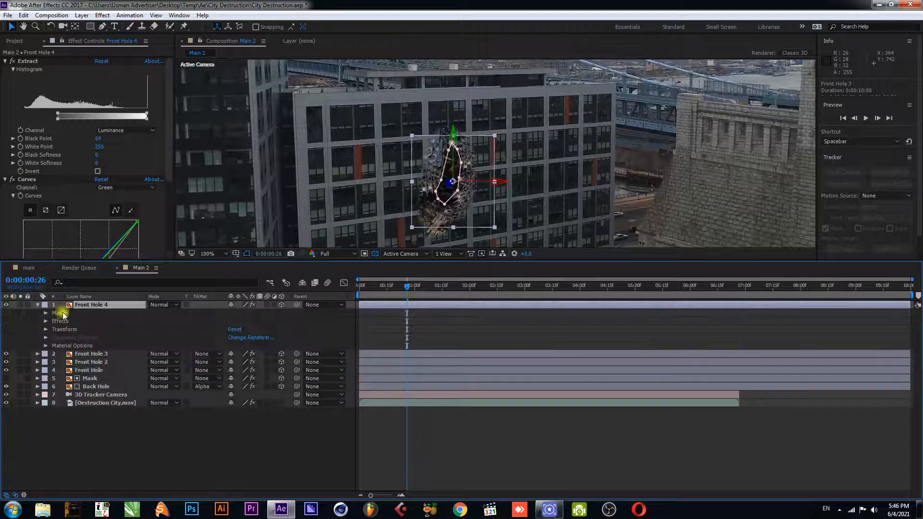
left_click(37, 305)
key("w")
left_click_drag(494, 136, 349, 255)
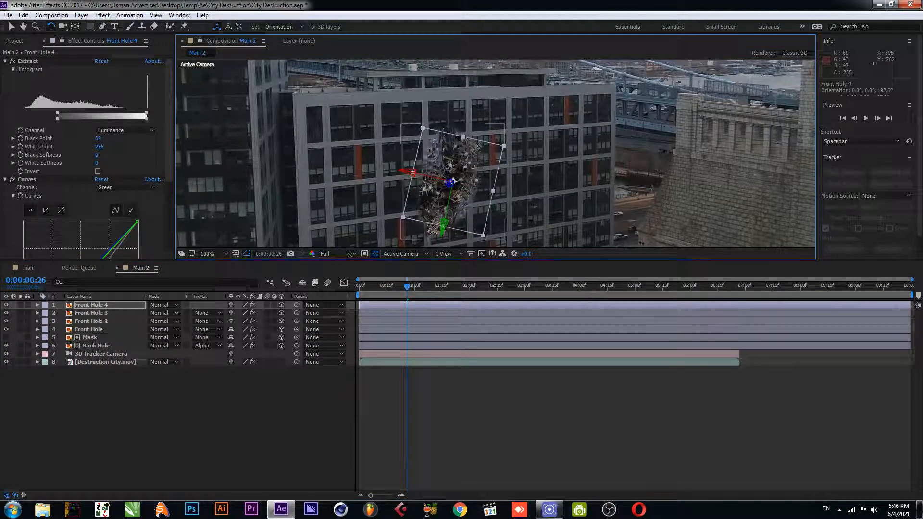
Remove the Extract effect from Front Hole 4
left_click(40, 62)
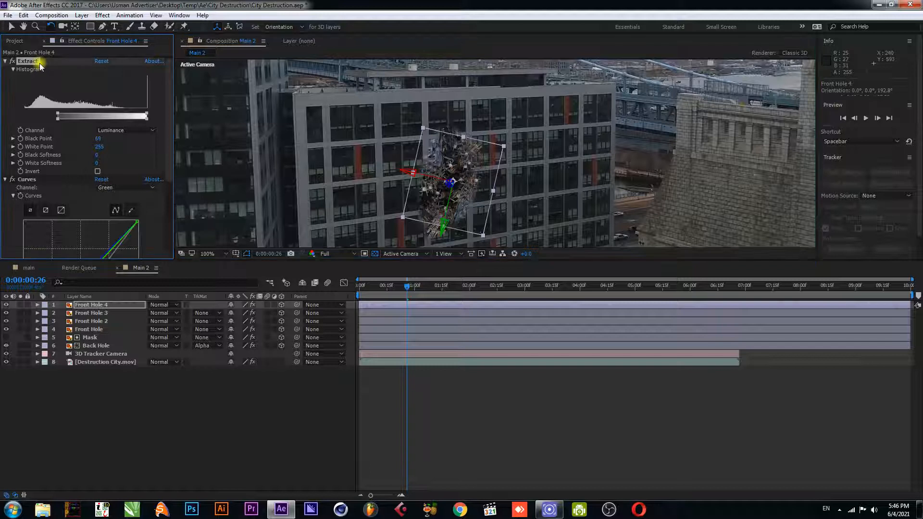
key("Delete")
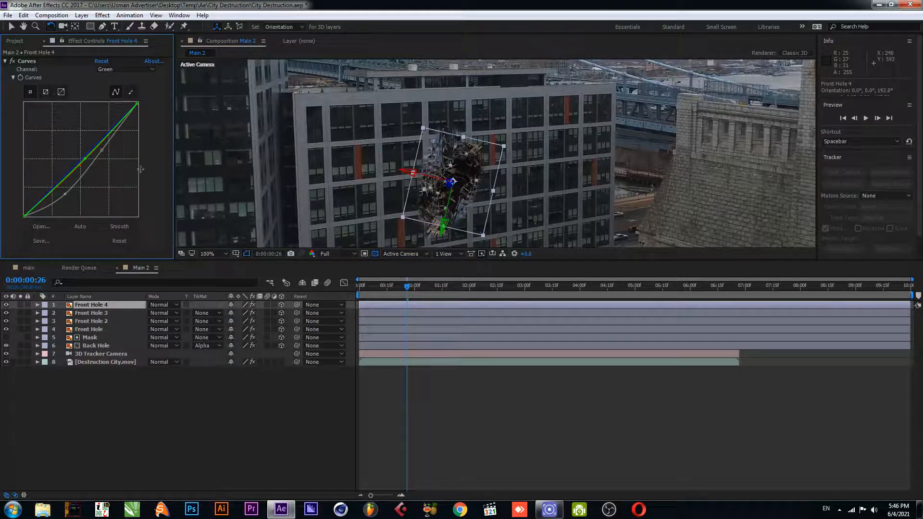
Try moving Front Hole 4 on the facade and undo the changes
key("v")
left_click_drag(442, 226, 328, 192)
key("ctrl+z")
key("ctrl+z")
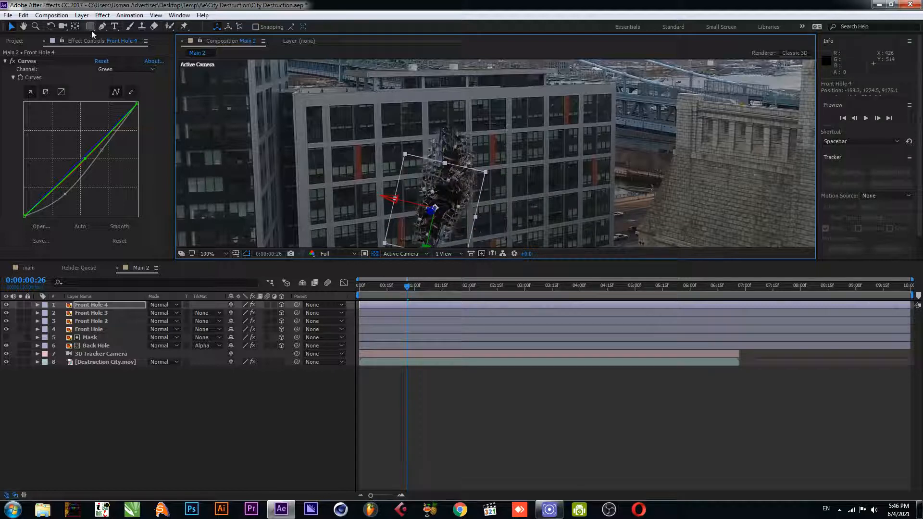
Draw an elliptical mask around the lower part of Front Hole 4
left_click_drag(90, 26, 126, 44)
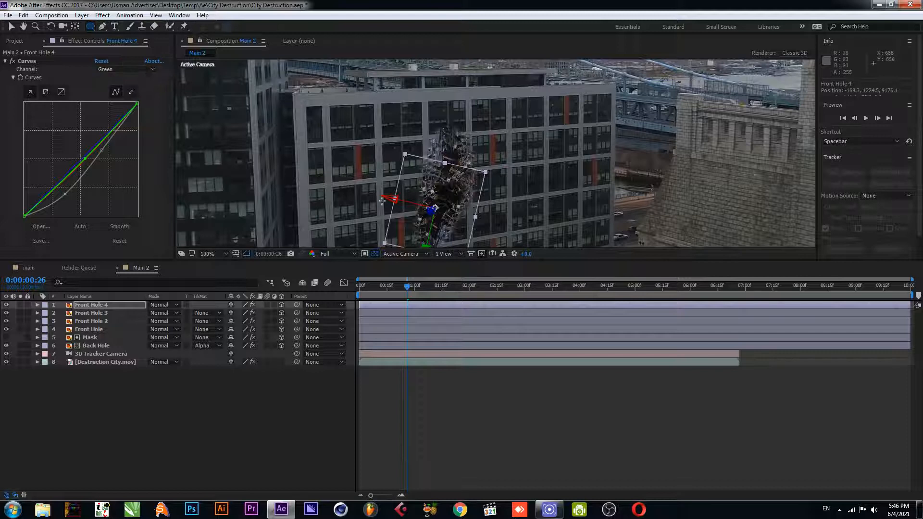
left_click_drag(388, 190, 480, 250)
left_click_drag(494, 185, 494, 123)
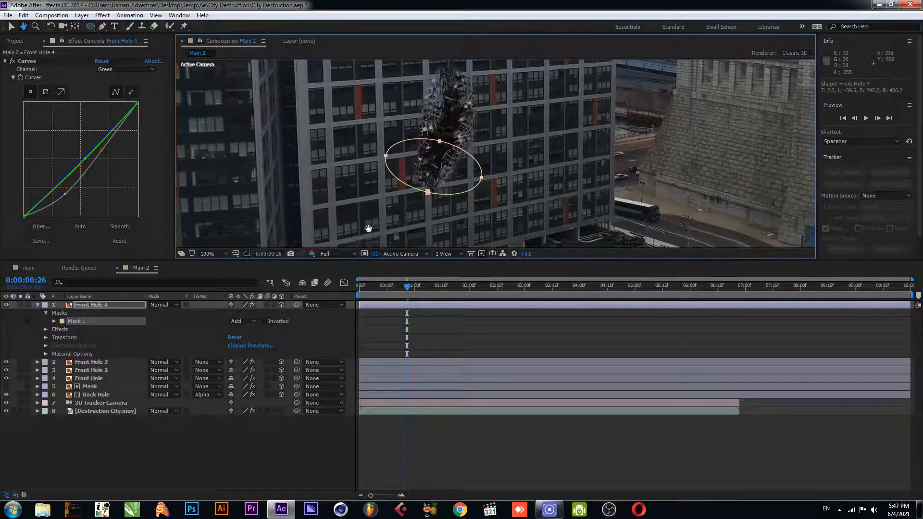
Set Front Hole 4's mask feather to 56 pixels
left_click(19, 304)
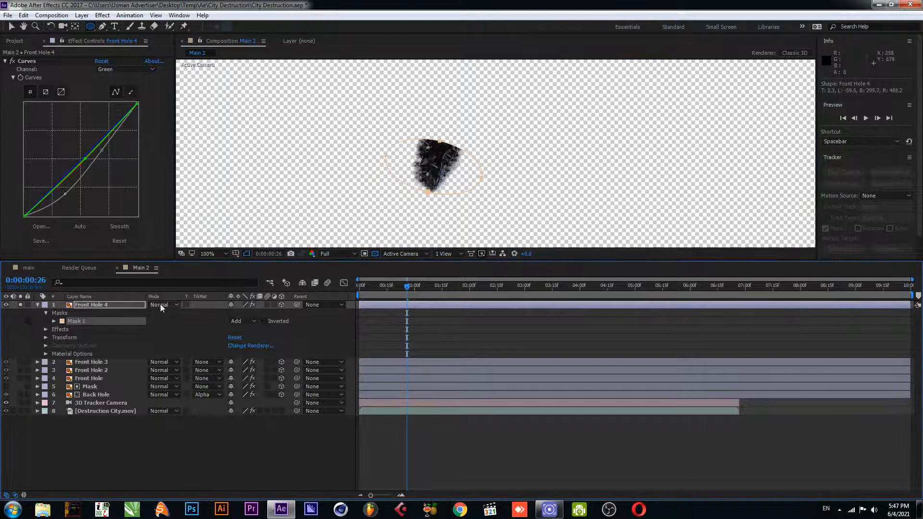
left_click(98, 312)
key("f")
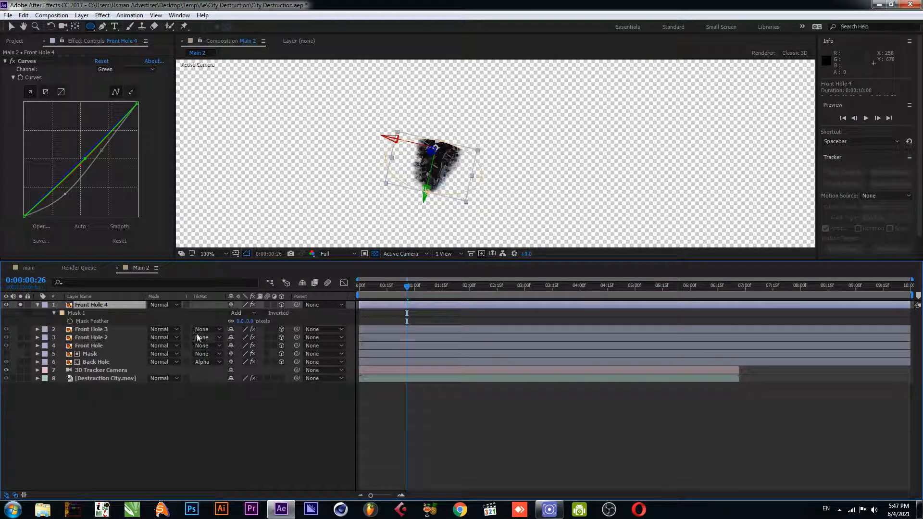
left_click_drag(251, 321, 277, 321)
left_click(64, 313)
left_click(21, 304)
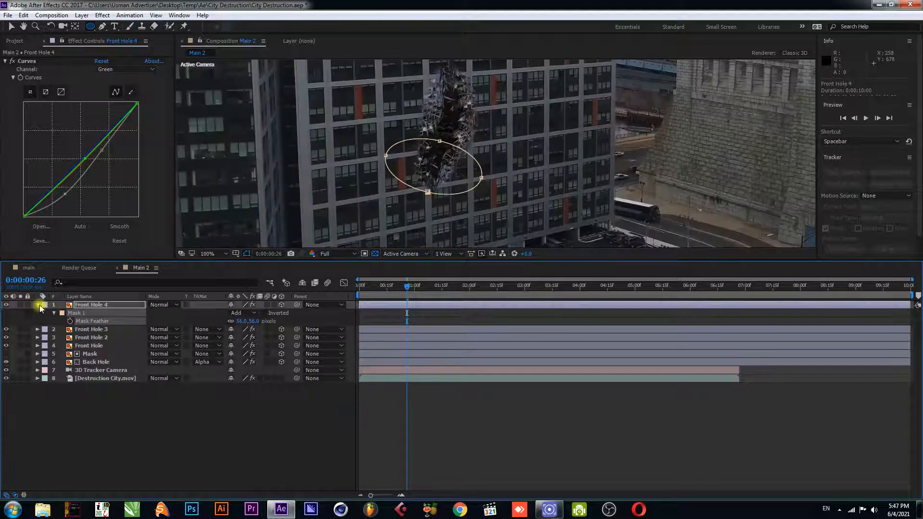
left_click(37, 305)
left_click(229, 380)
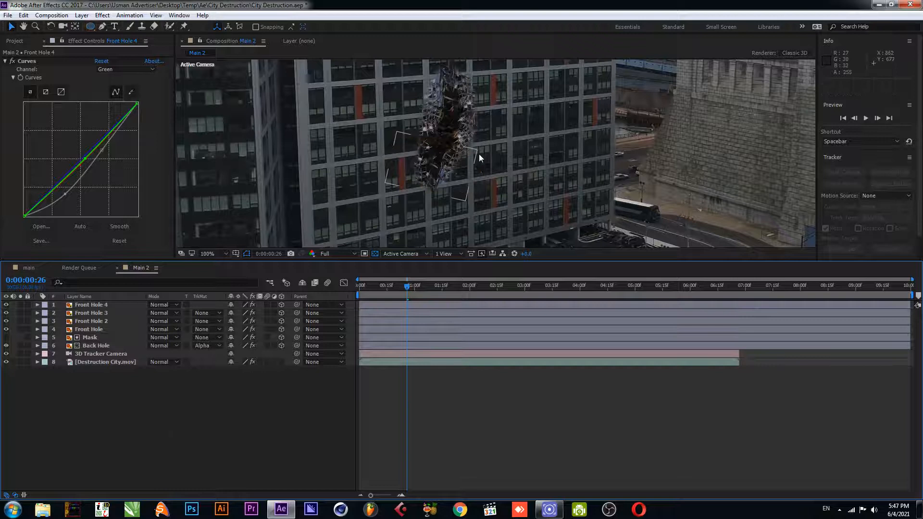
Save the project and enlarge the composition viewer to show the whole frame at 50%
key("ctrl+s")
scroll(450, 158, "down", 1)
scroll(450, 159, "up", 1)
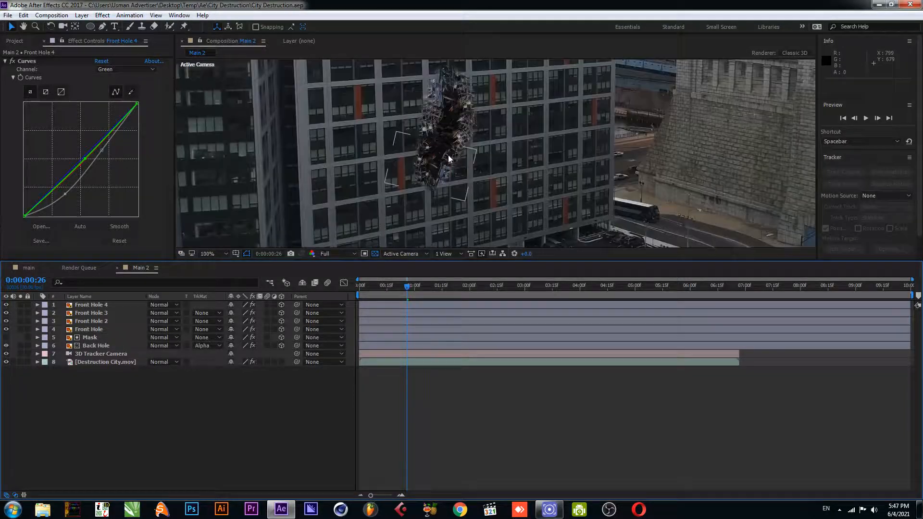
left_click_drag(449, 160, 447, 181)
scroll(348, 219, "down", 1)
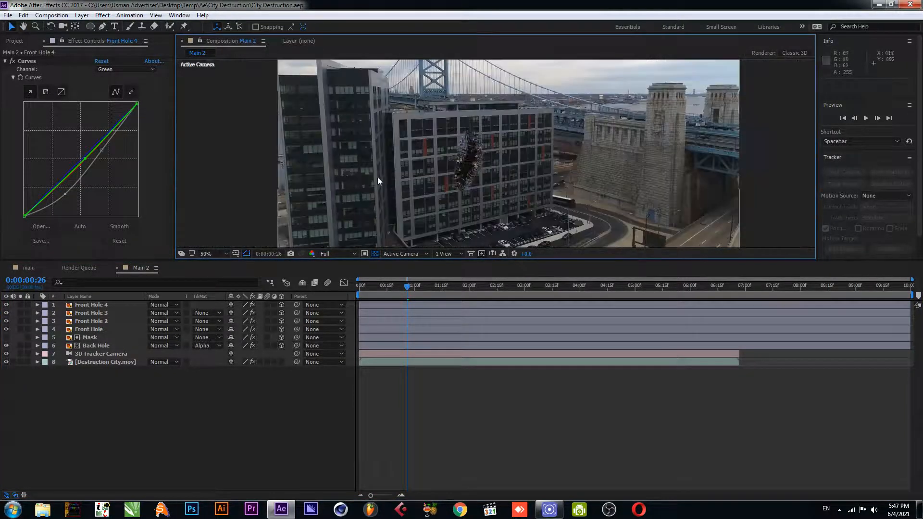
left_click_drag(435, 261, 433, 358)
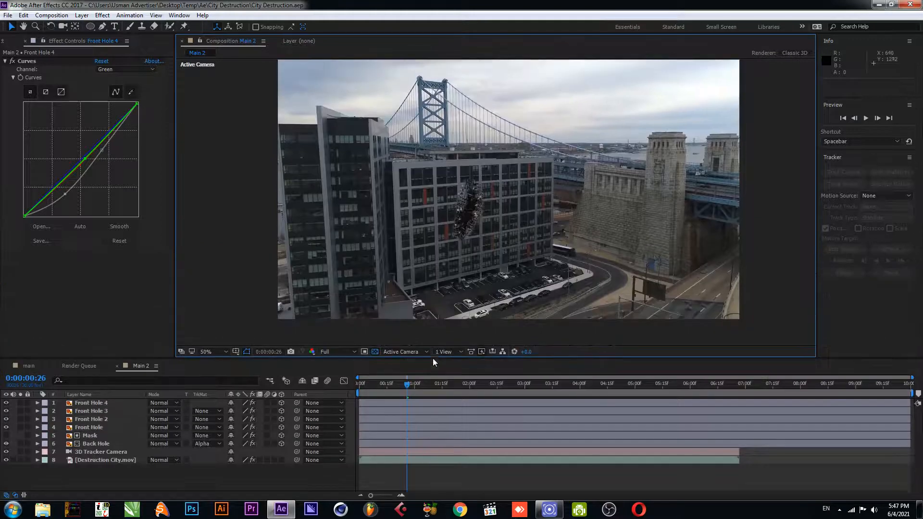
left_click(199, 471)
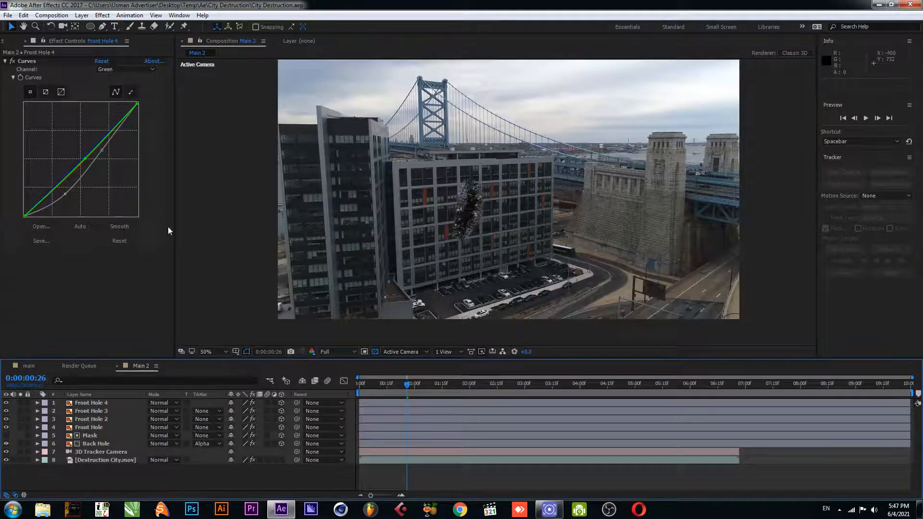
left_click(94, 403)
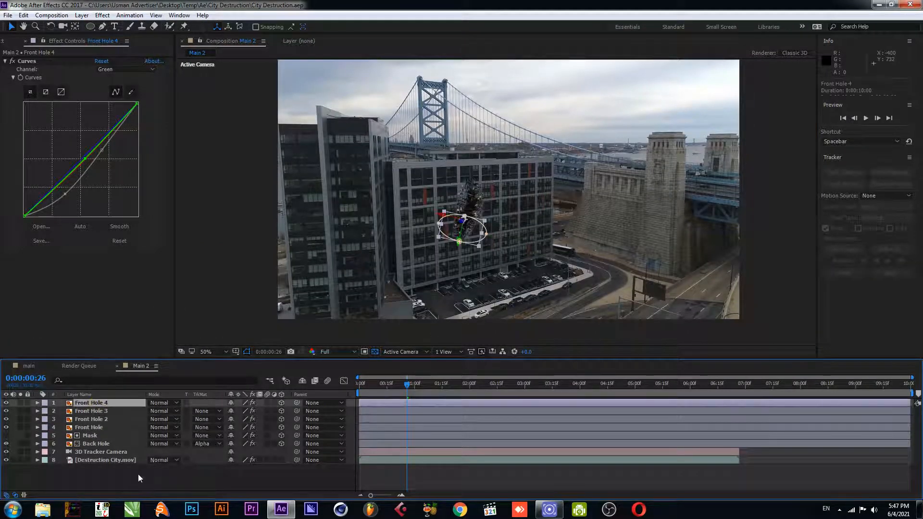
left_click(138, 476)
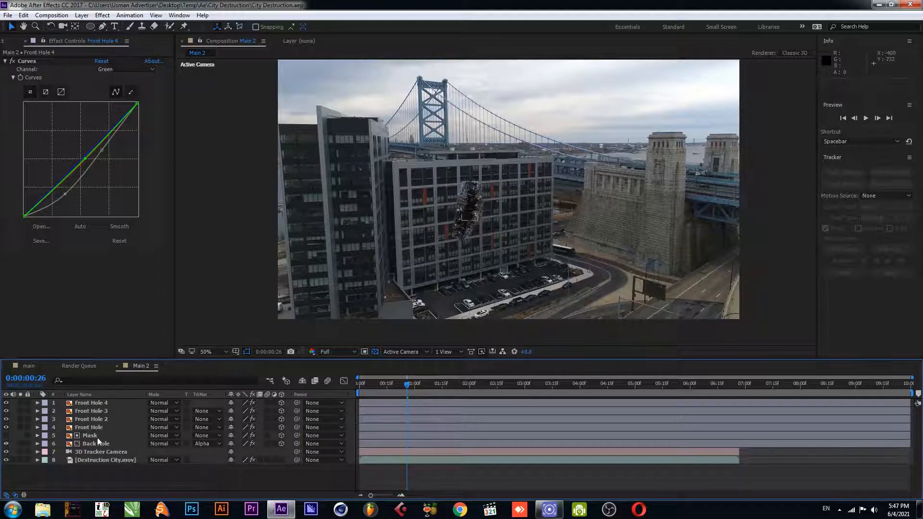
left_click(98, 402)
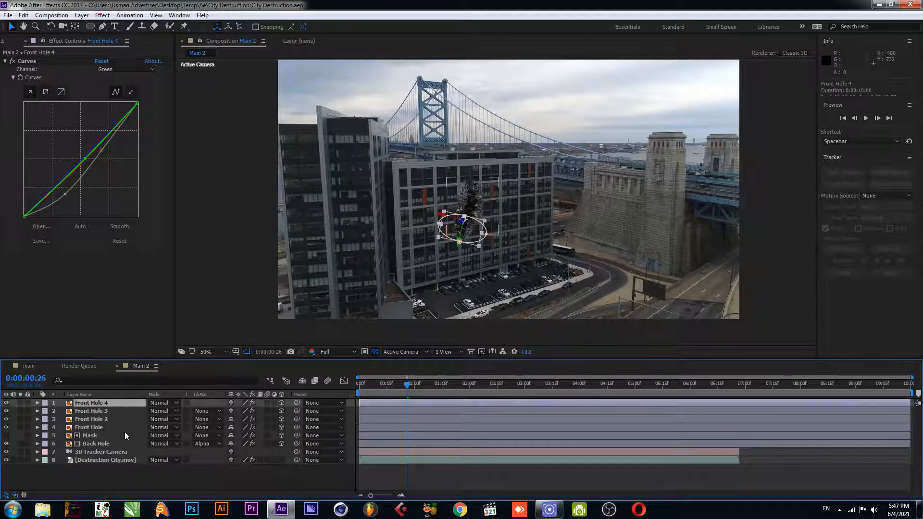
key("ctrl+d")
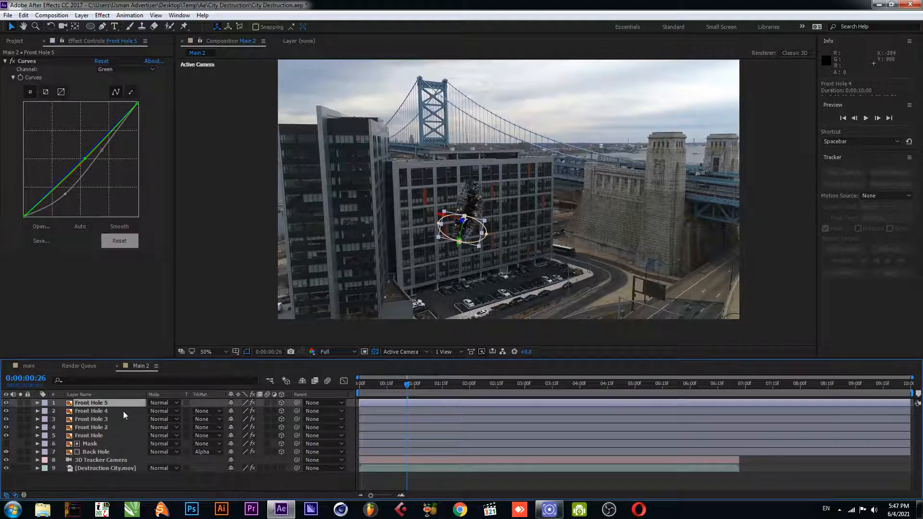
key("Delete")
Duplicate the Front Hole layer
left_click(97, 427)
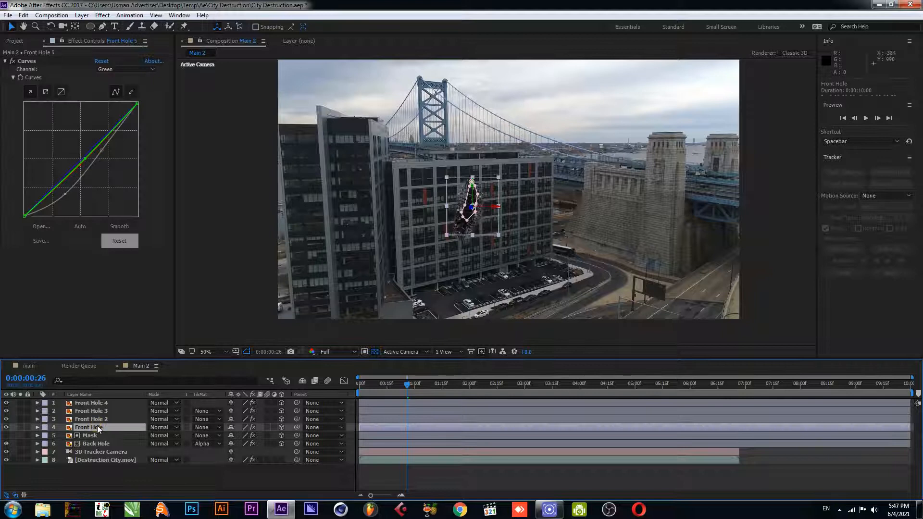
key("ctrl+d")
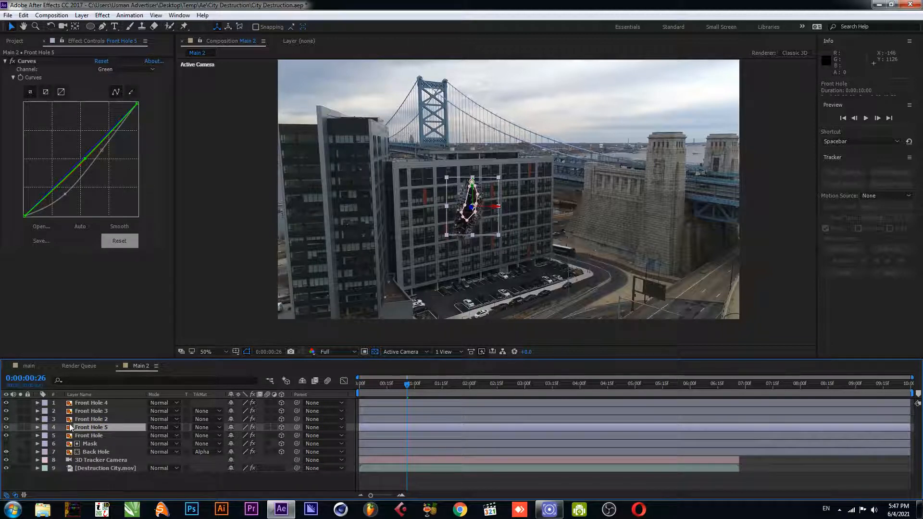
key("m")
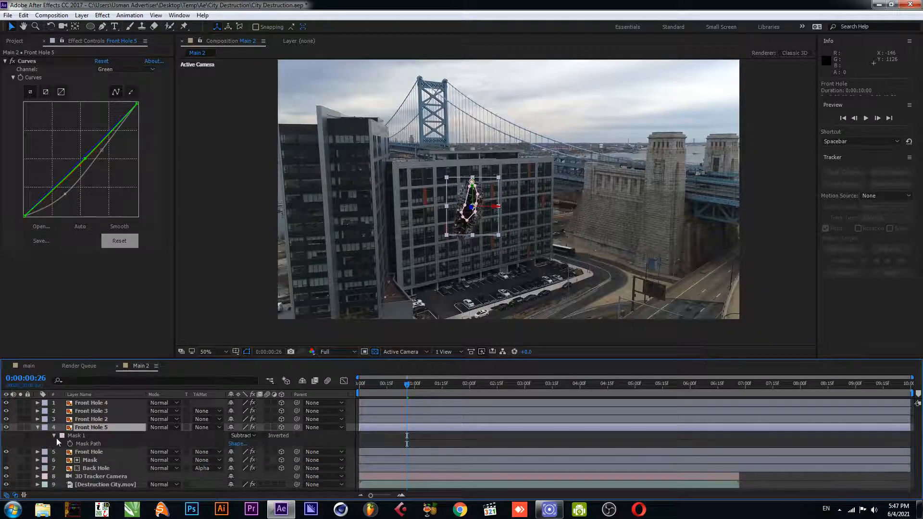
left_click(38, 427)
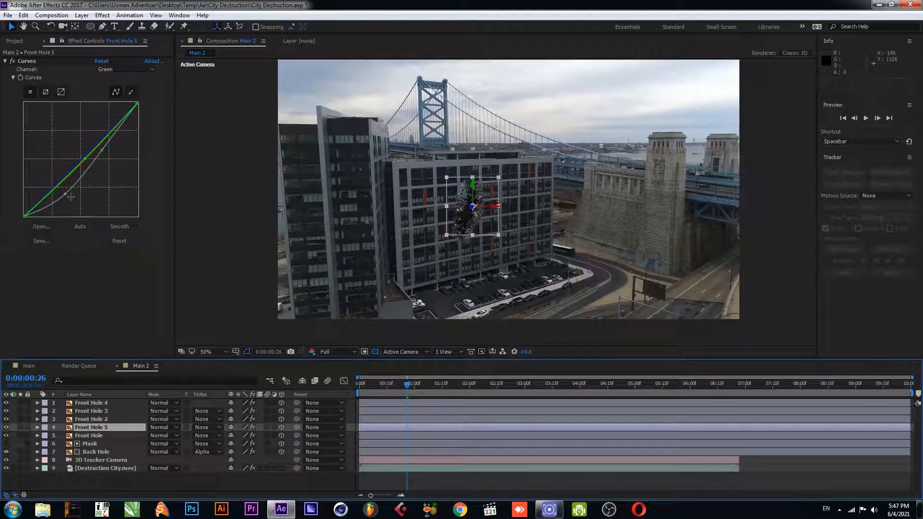
Save the project and replace Front Hole 5's source with the fire.mp4 footage
key("ctrl+s")
left_click(17, 37)
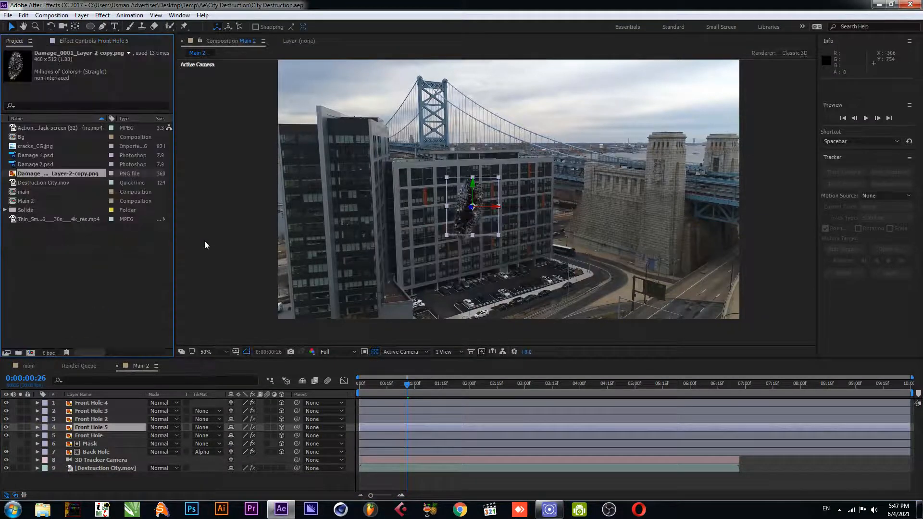
left_click(46, 183)
left_click(47, 128)
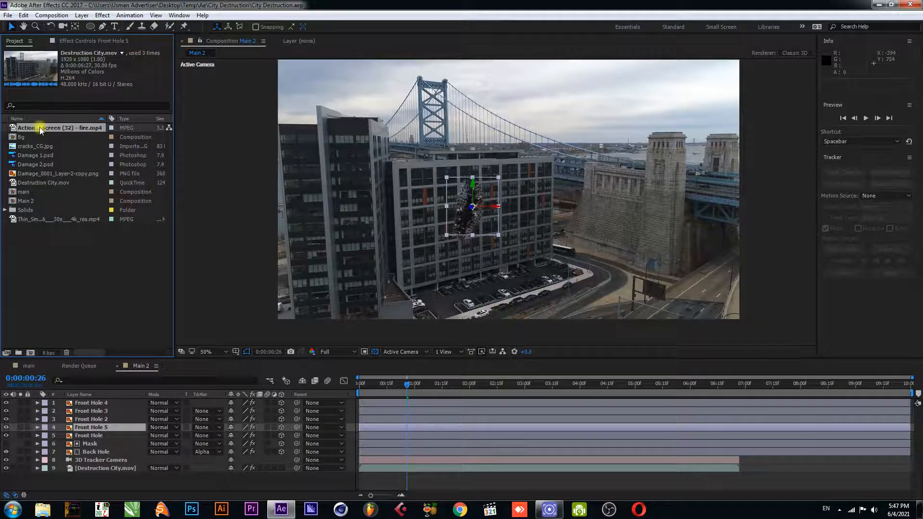
left_click_drag(47, 131, 80, 426)
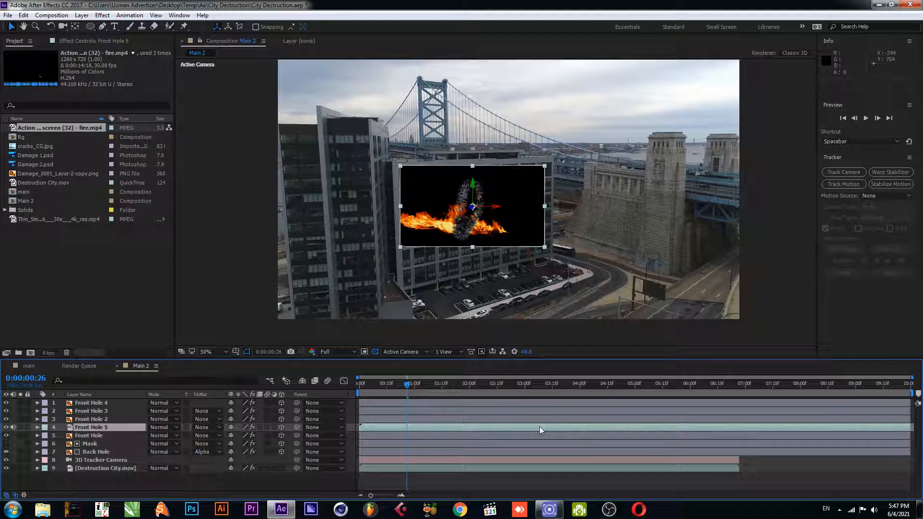
Slide the fire clip to start at the composition beginning and set its blending mode to Screen
key("space")
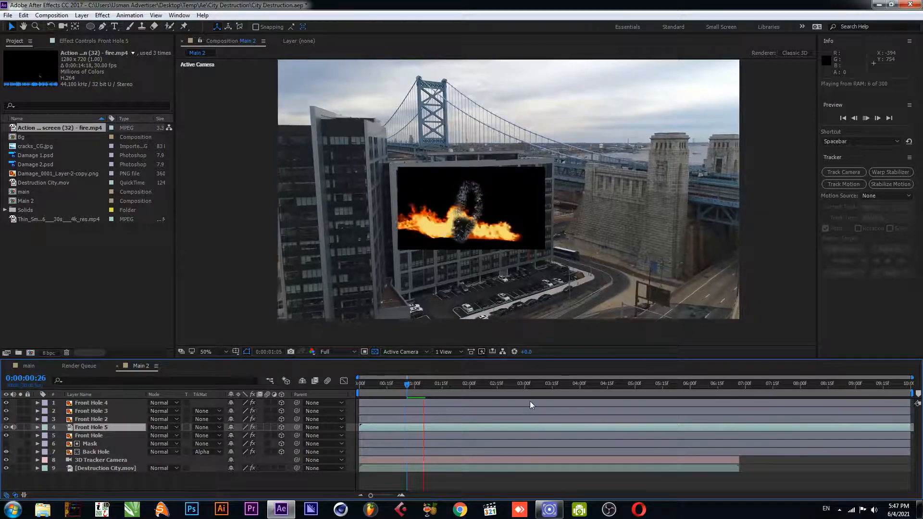
key("space")
left_click_drag(534, 426, 494, 432)
left_click_drag(375, 384, 350, 393)
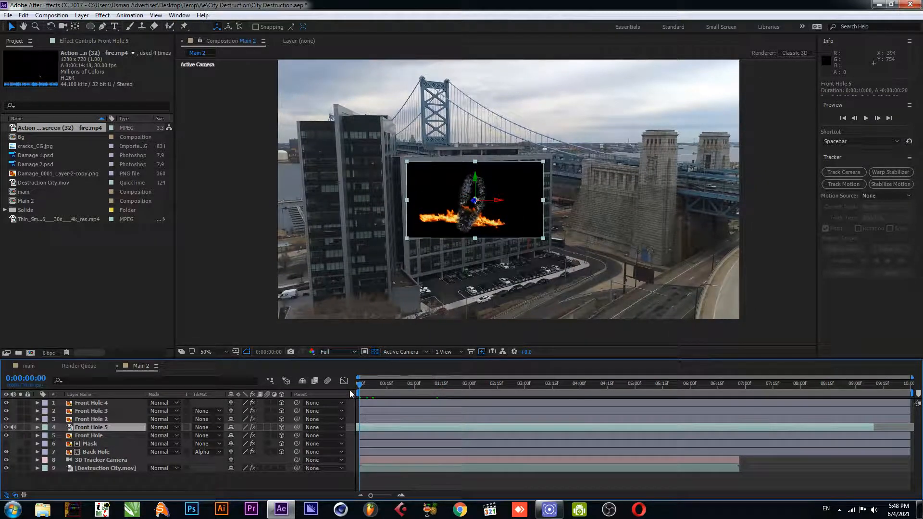
left_click(163, 429)
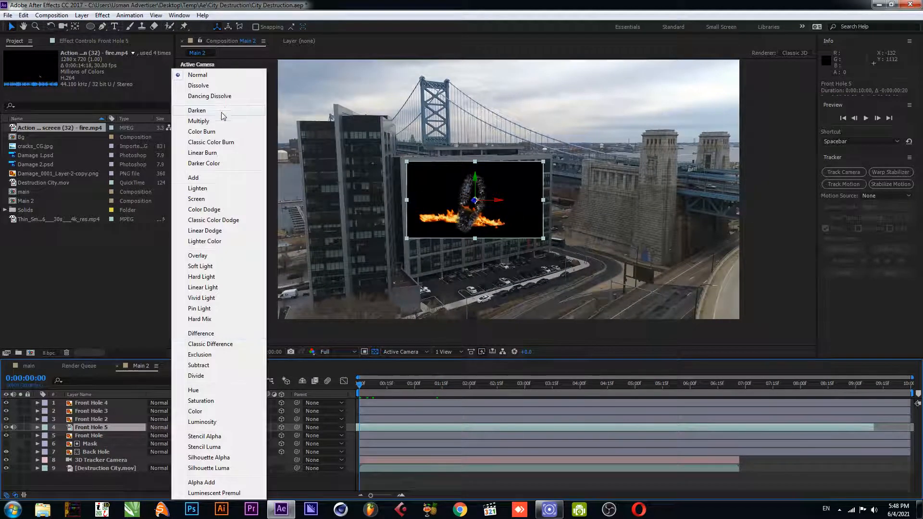
left_click(206, 199)
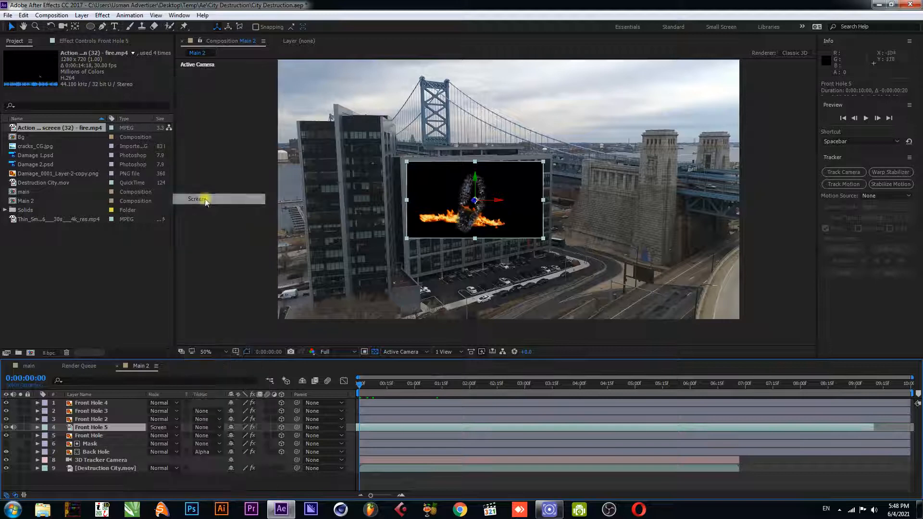
Draw a closed Pen-tool mask on Front Hole 5 around the part of the fire inside the damage hole
left_click(101, 27)
scroll(495, 211, "up", 1)
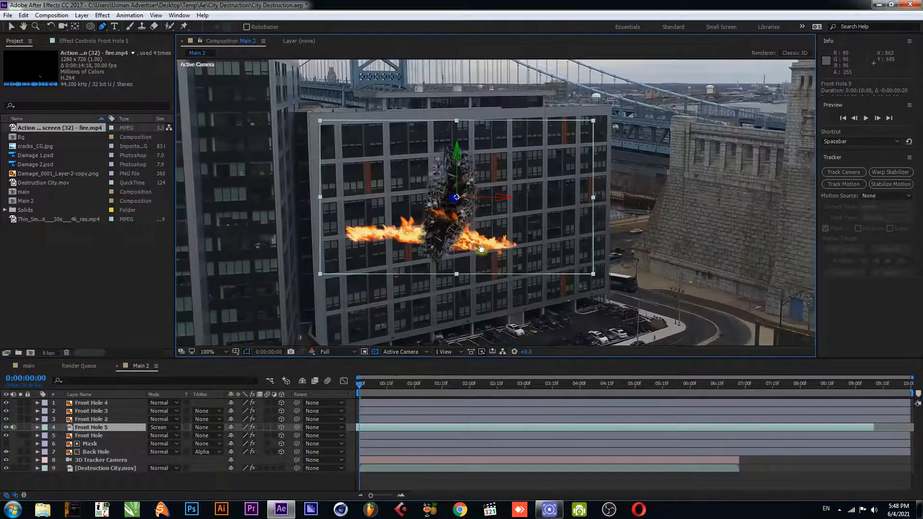
left_click_drag(474, 250, 482, 289)
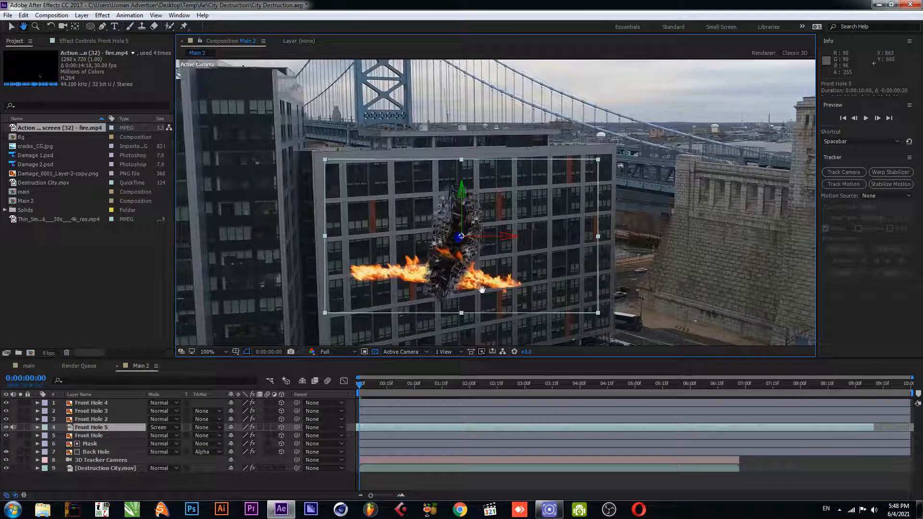
left_click(446, 291)
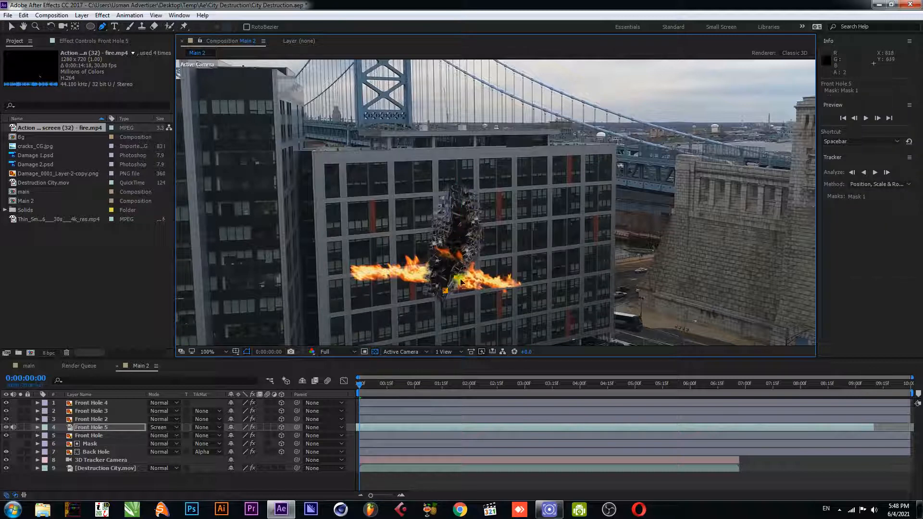
left_click(455, 278)
left_click(462, 271)
left_click(478, 248)
left_click(441, 225)
left_click(414, 227)
left_click(424, 250)
left_click(424, 263)
left_click(423, 277)
left_click(423, 290)
left_click(423, 300)
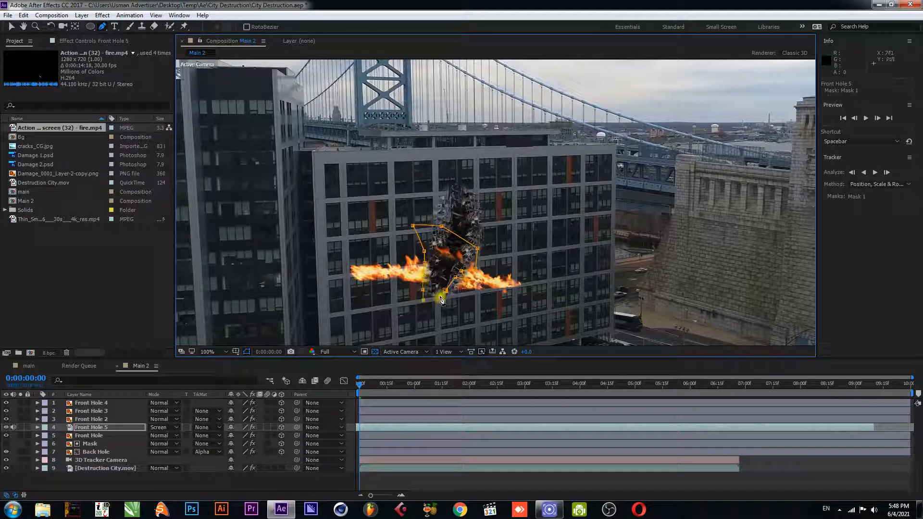
left_click(445, 291)
left_click(95, 428)
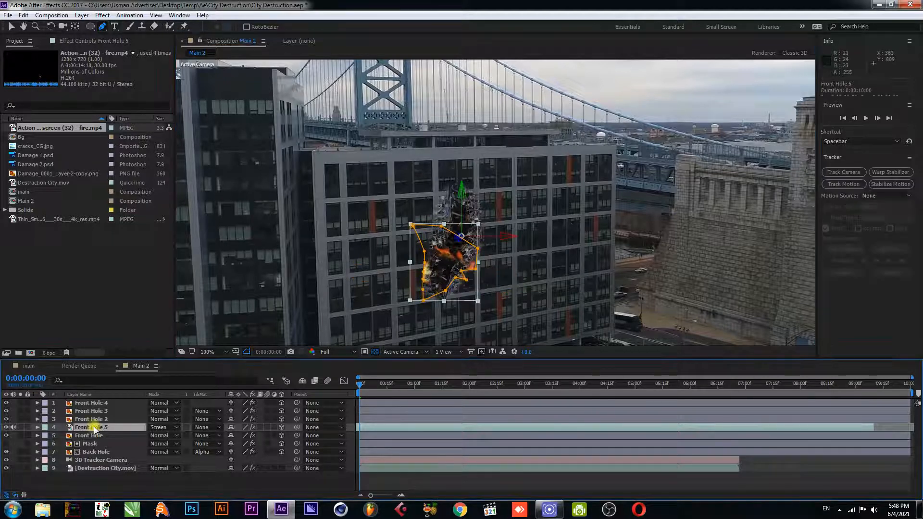
Set the Front Hole 5 mask feather to 23 pixels
key("f")
left_click_drag(246, 443, 263, 443)
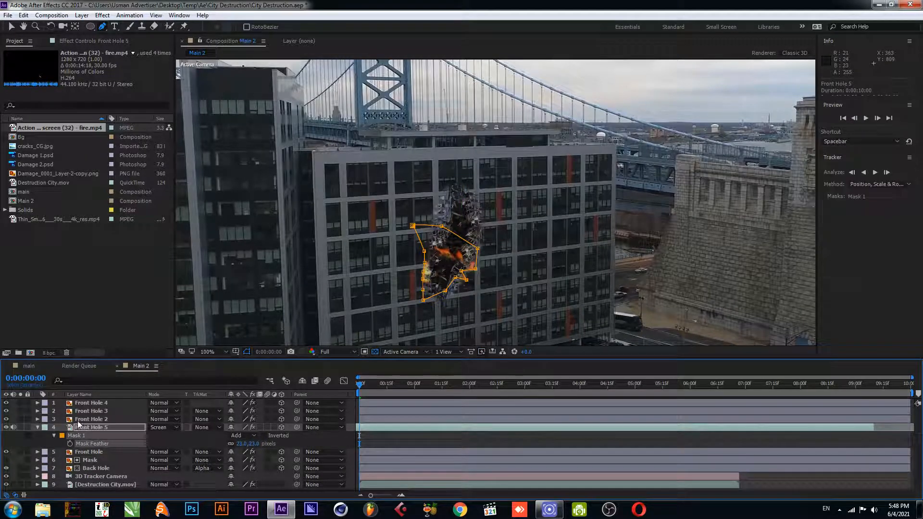
left_click(38, 428)
key("v")
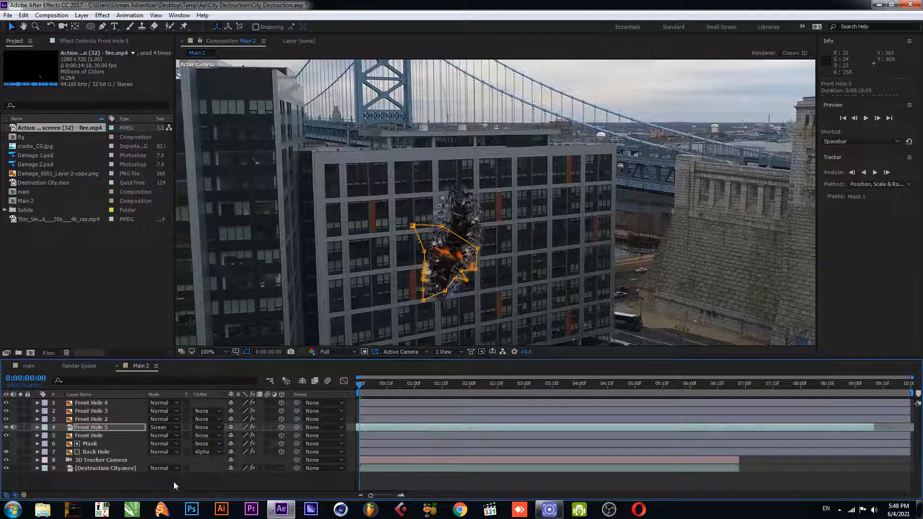
Preview the composition to check the masked fire
left_click(174, 480)
left_click(438, 416)
key("space")
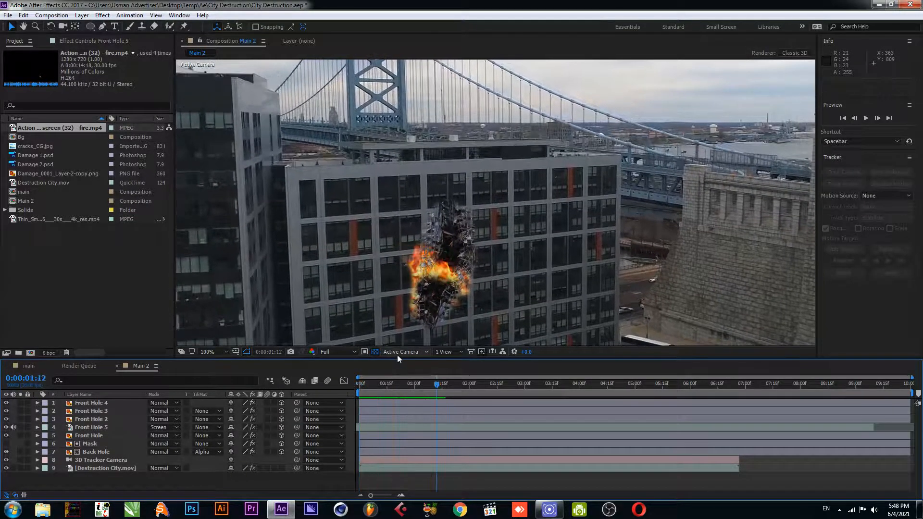
Reshape the Front Hole 5 mask vertices so the fire fits inside the left edge of the hole
left_click(101, 428)
left_click(100, 427)
scroll(446, 255, "up", 1)
key("space")
left_click_drag(434, 296, 455, 122)
left_click_drag(467, 164, 444, 180)
left_click_drag(389, 116, 386, 163)
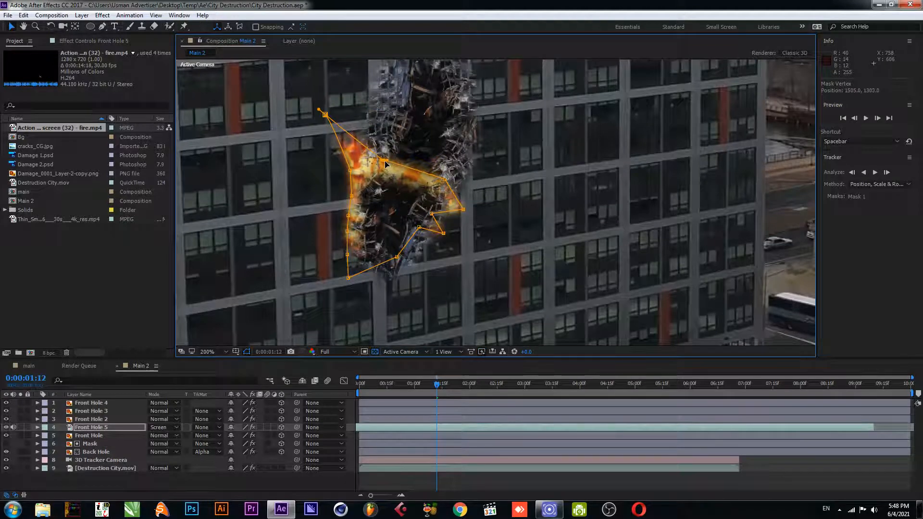
left_click_drag(442, 181, 402, 189)
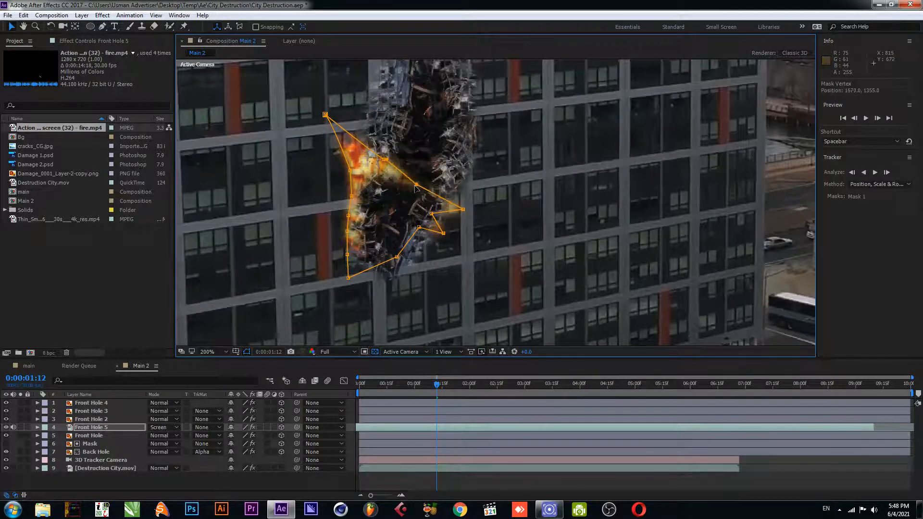
left_click_drag(325, 116, 355, 144)
left_click_drag(362, 176, 368, 204)
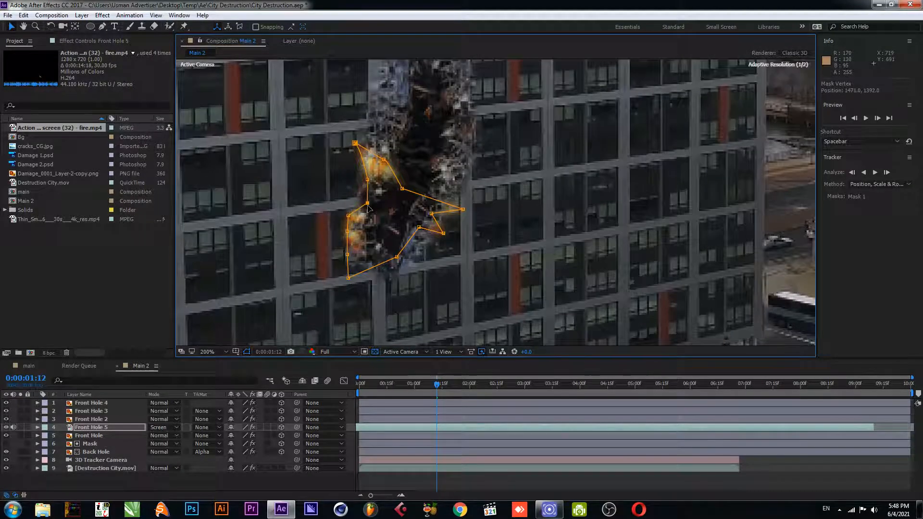
left_click(244, 482)
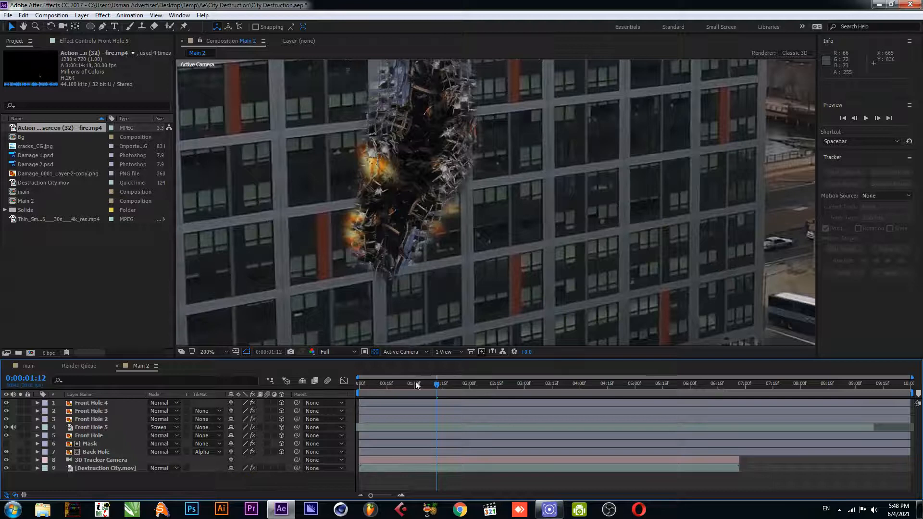
Preview the fire from the composition start
left_click_drag(415, 379, 356, 391)
key("space")
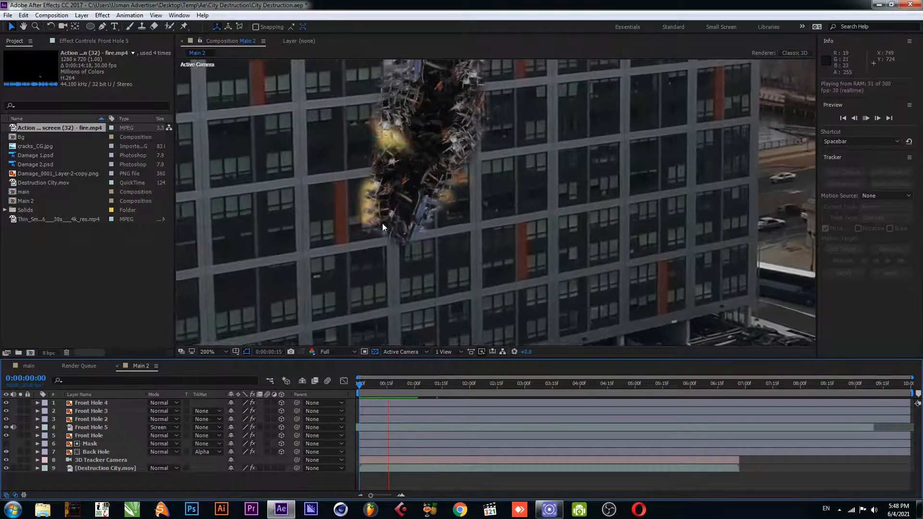
left_click(368, 388)
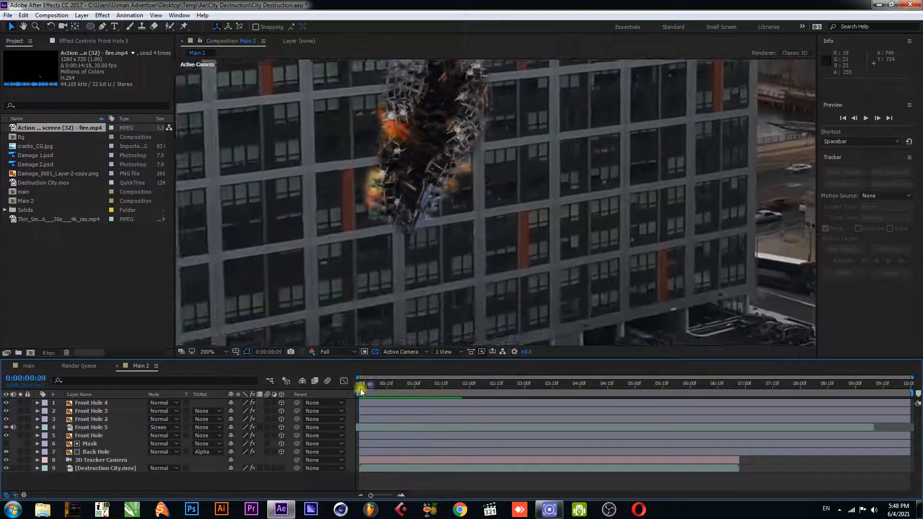
Move the top vertex of the Front Hole 5 mask down into the hole
left_click(372, 195)
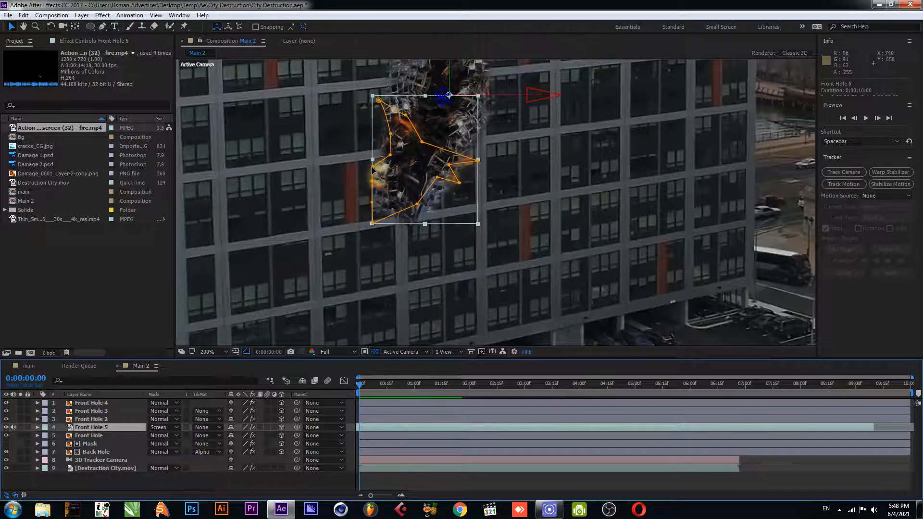
left_click(405, 133)
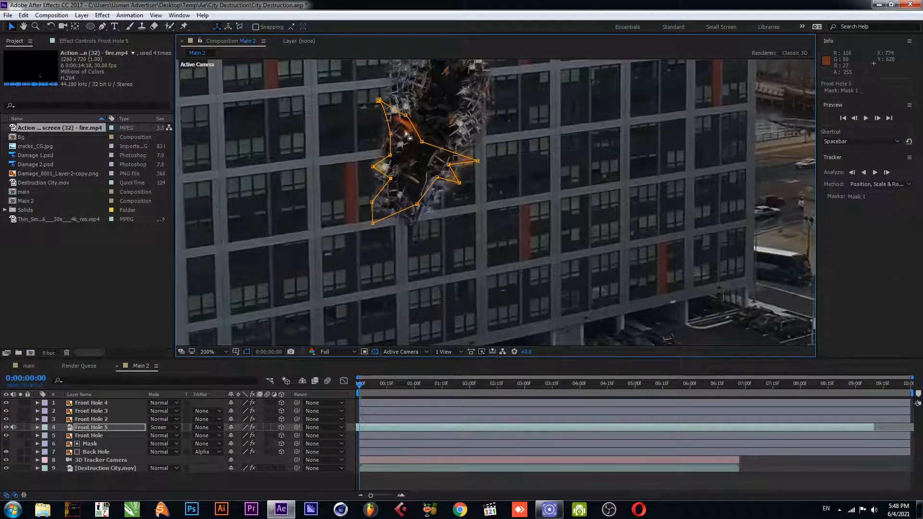
left_click_drag(378, 100, 406, 147)
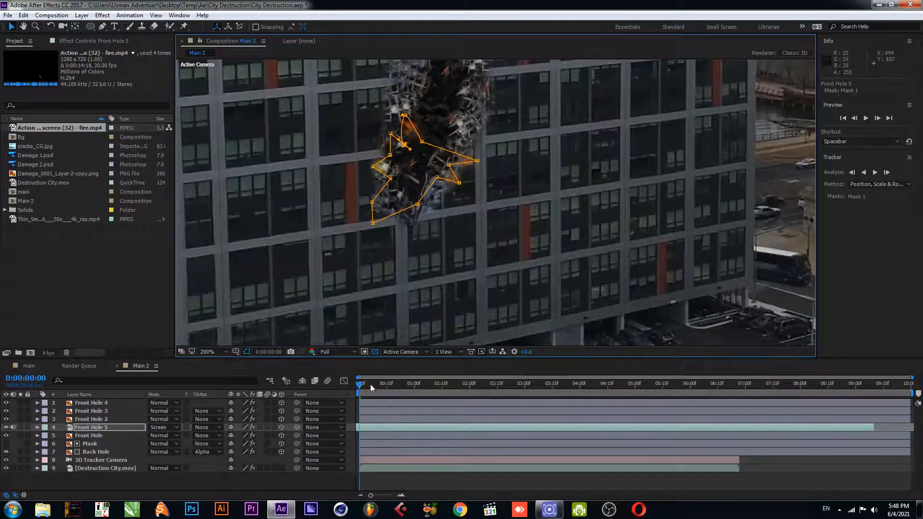
left_click(155, 482)
Preview the fire from the start again and save the project
key("space")
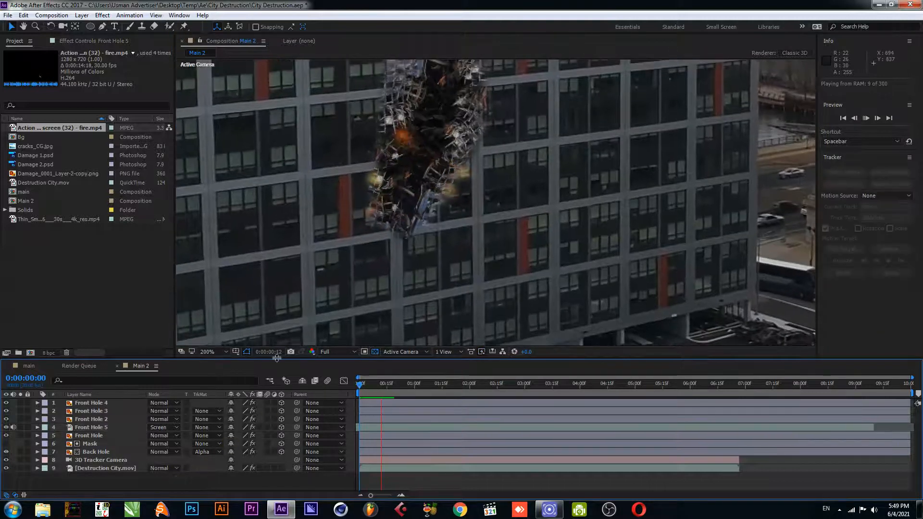
key("space")
scroll(389, 217, "down", 1)
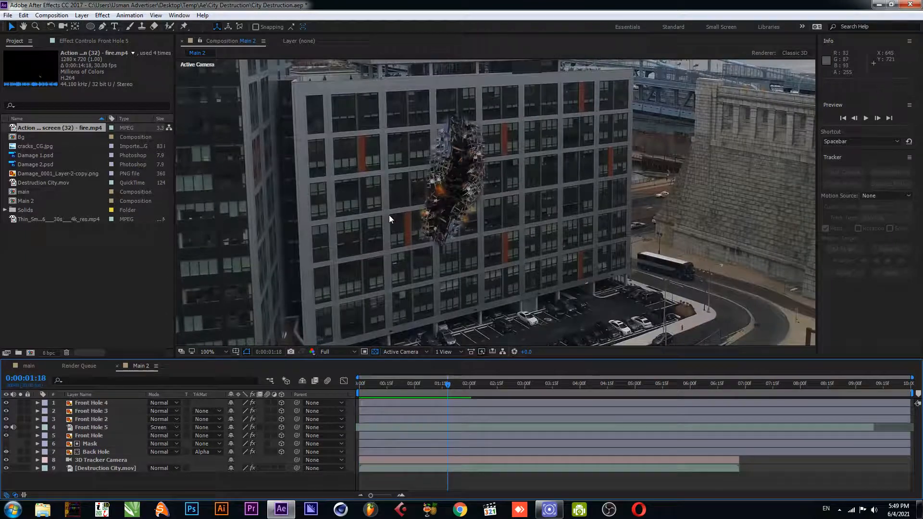
left_click_drag(422, 386, 356, 387)
key("space")
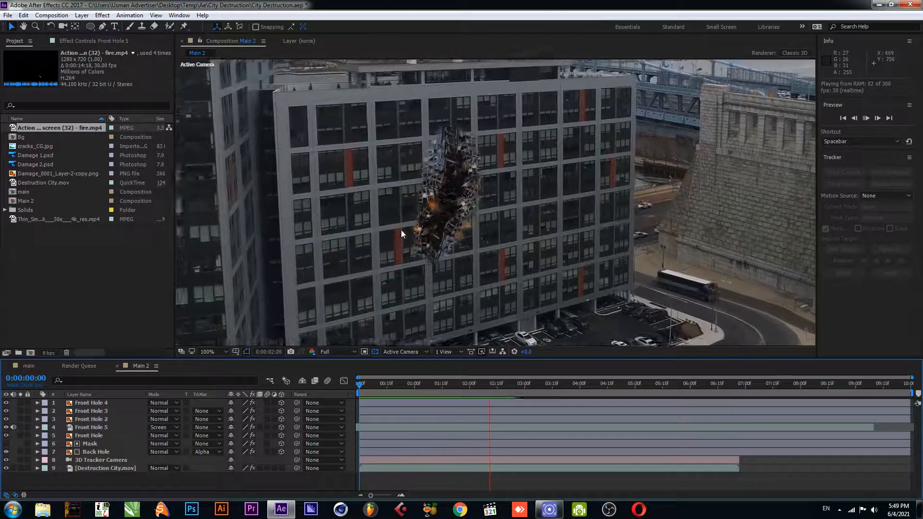
scroll(432, 235, "down", 2)
key("ctrl+s")
left_click(99, 435)
key("ctrl+d")
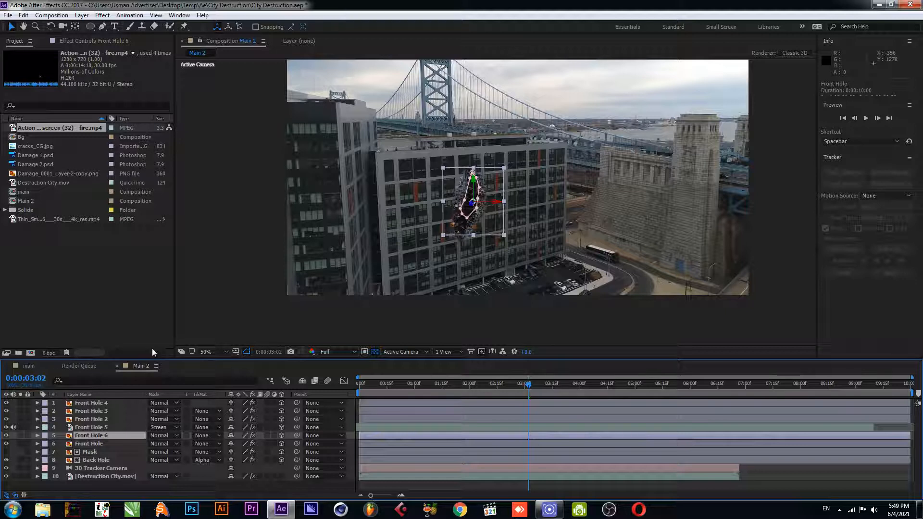
key("Delete")
Duplicate the Front Hole 5 fire layer
left_click(99, 428)
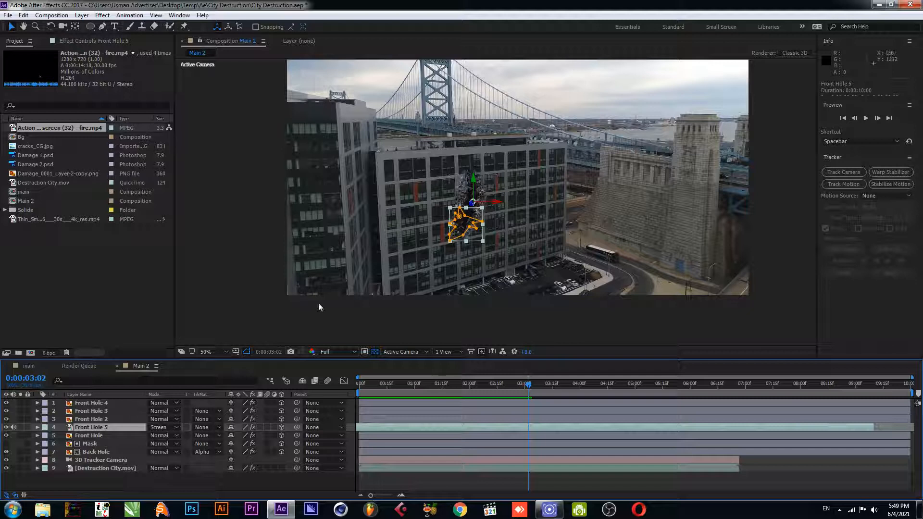
key("ctrl+d")
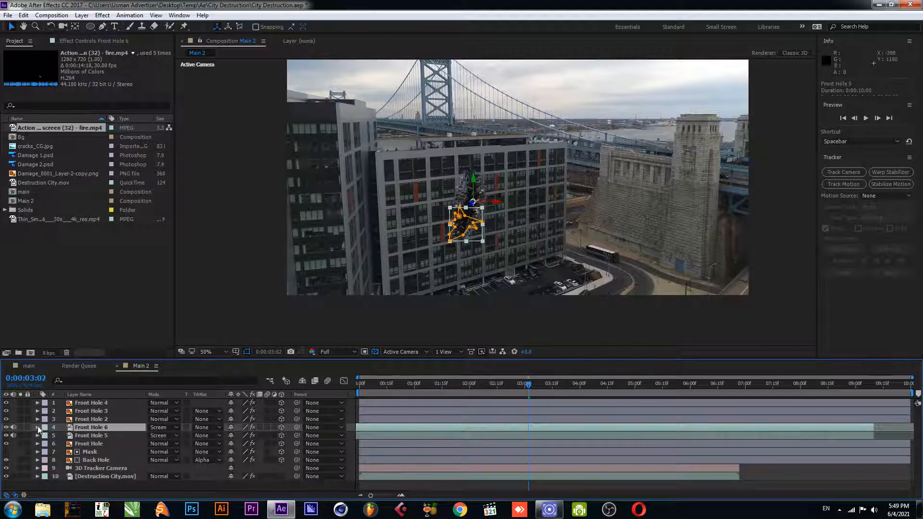
left_click(37, 427)
left_click(37, 427)
key("period")
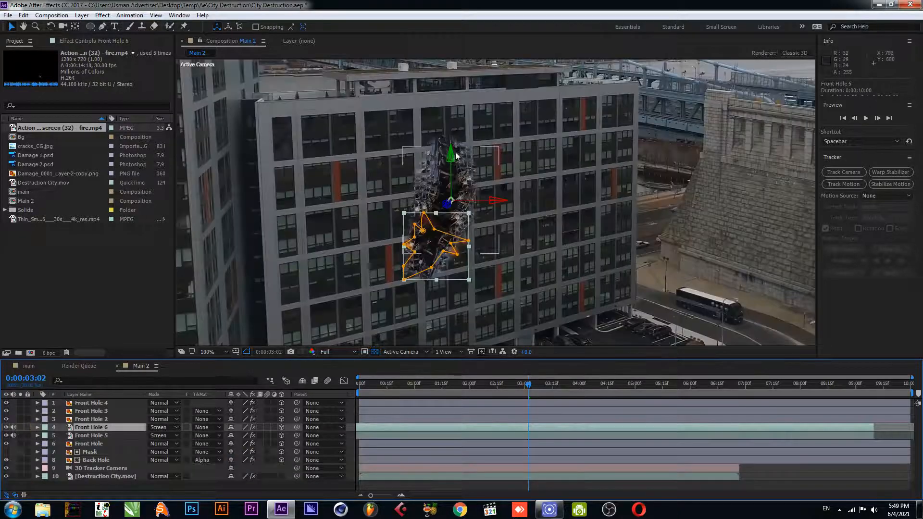
Move the Front Hole 6 fire copy upward to the top of the damage hole
left_click(459, 158)
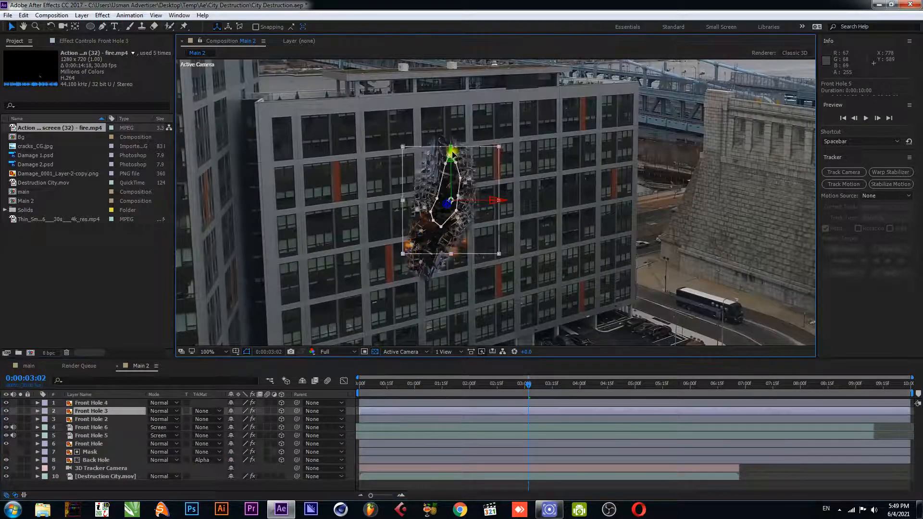
left_click(99, 425)
left_click_drag(453, 156, 453, 126)
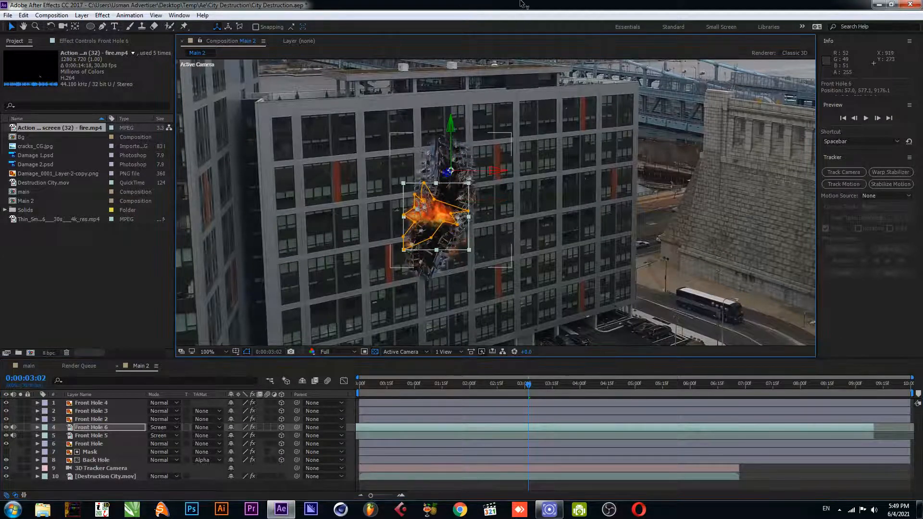
left_click(452, 125)
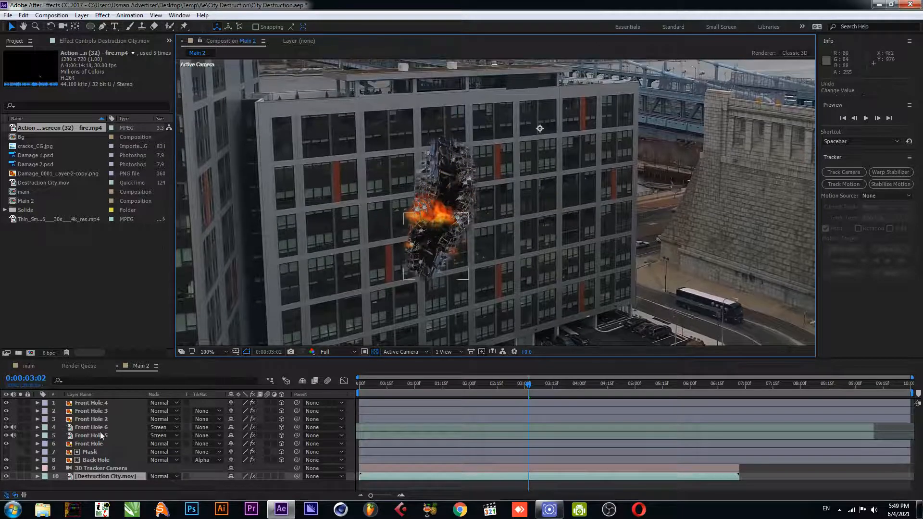
left_click(99, 429)
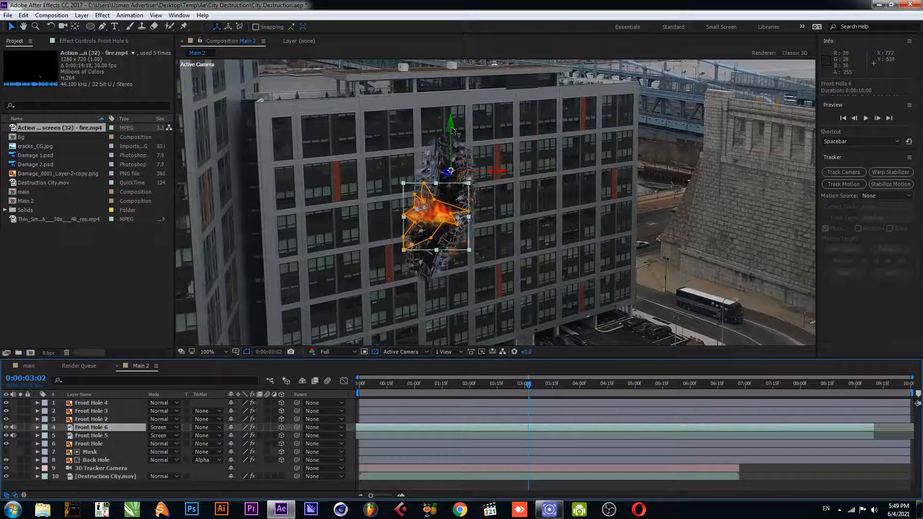
left_click_drag(449, 126, 468, 2)
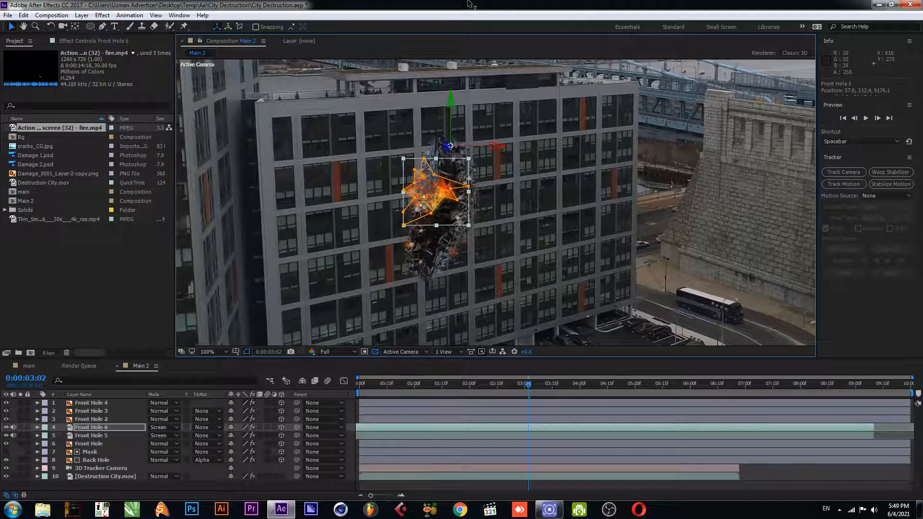
left_click_drag(452, 106, 460, 4)
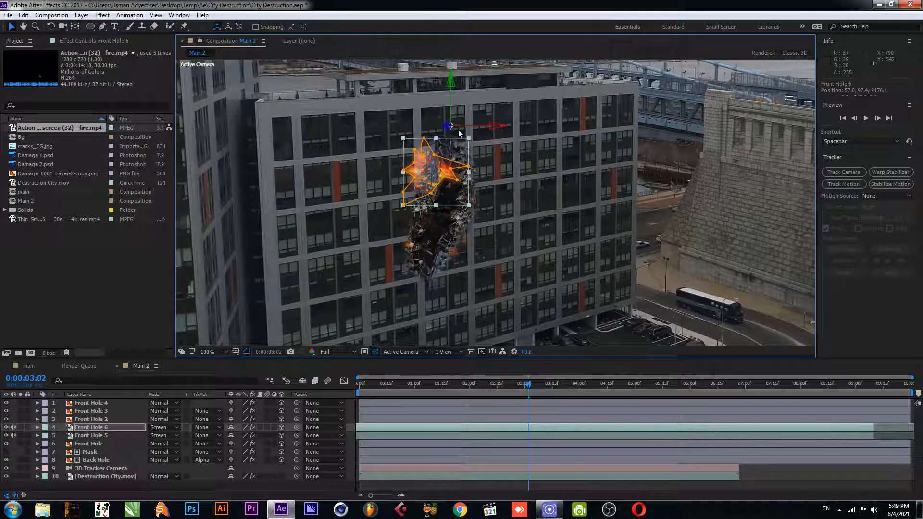
left_click_drag(448, 127, 638, 106)
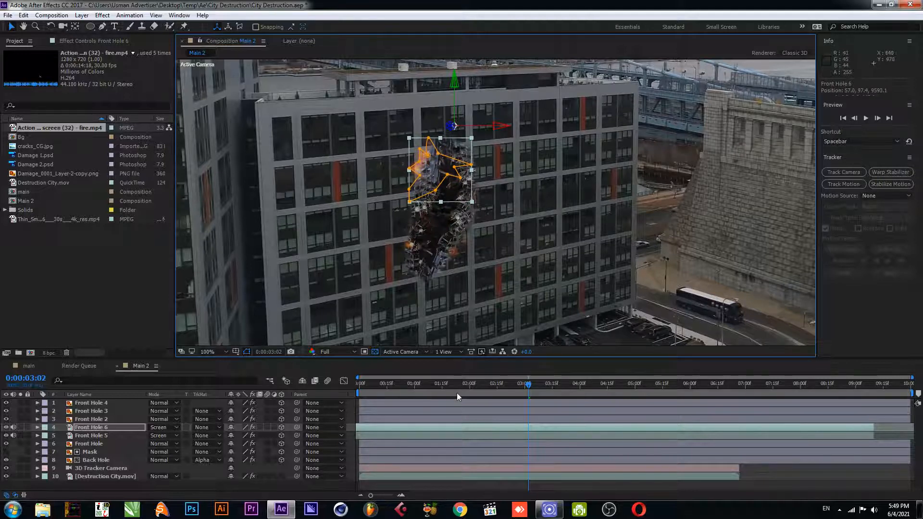
Preview the composition from the start to check both fire layers
left_click_drag(475, 382, 332, 391)
left_click(414, 227)
key("space")
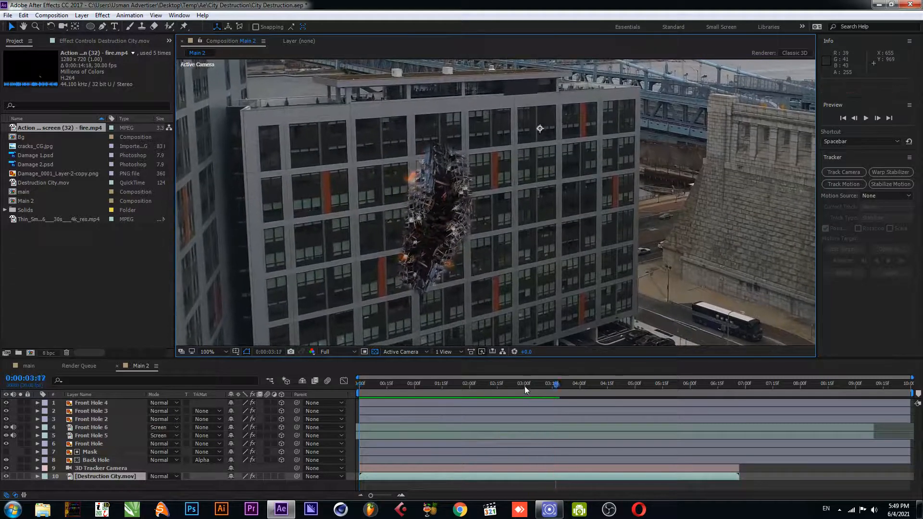
left_click(322, 396)
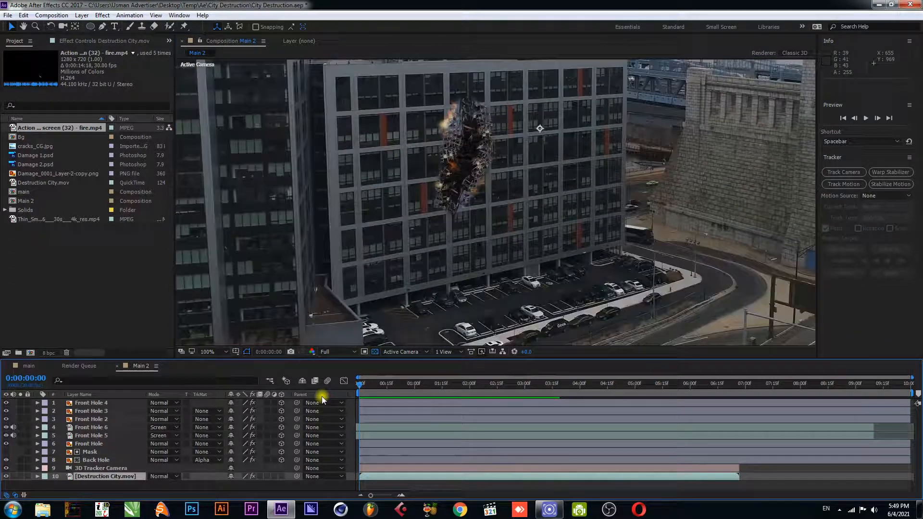
Duplicate the Front Hole layer
left_click(102, 444)
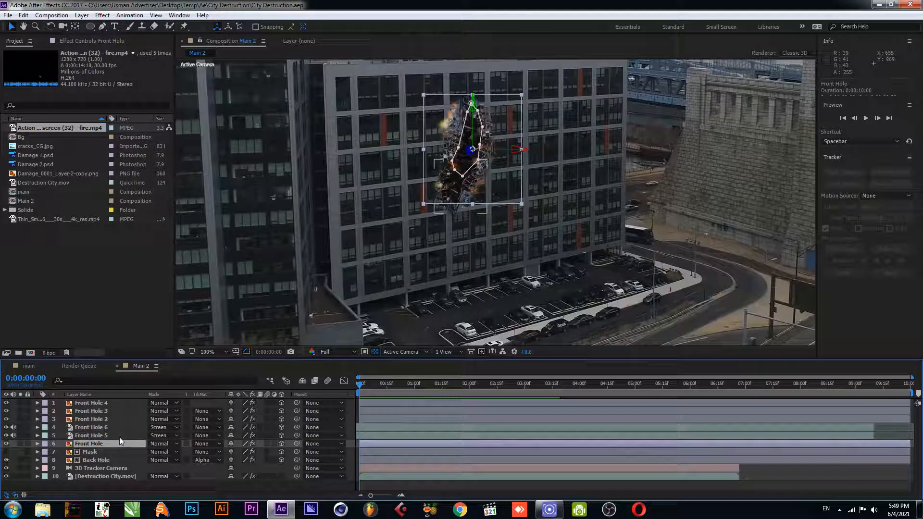
key("ctrl+d")
left_click(82, 443)
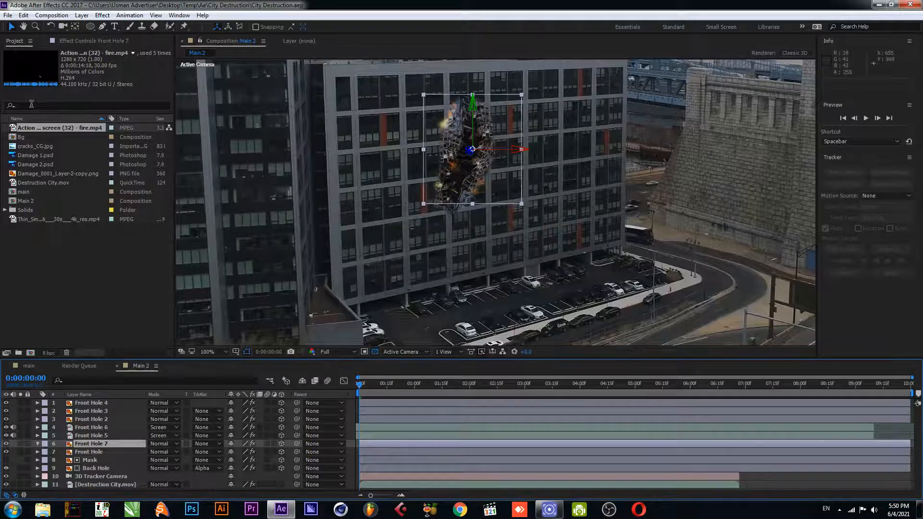
Replace the Front Hole 7 layer's footage with the Thin_Sm... 4k smoke clip and set its blending mode to Screen
left_click(51, 219)
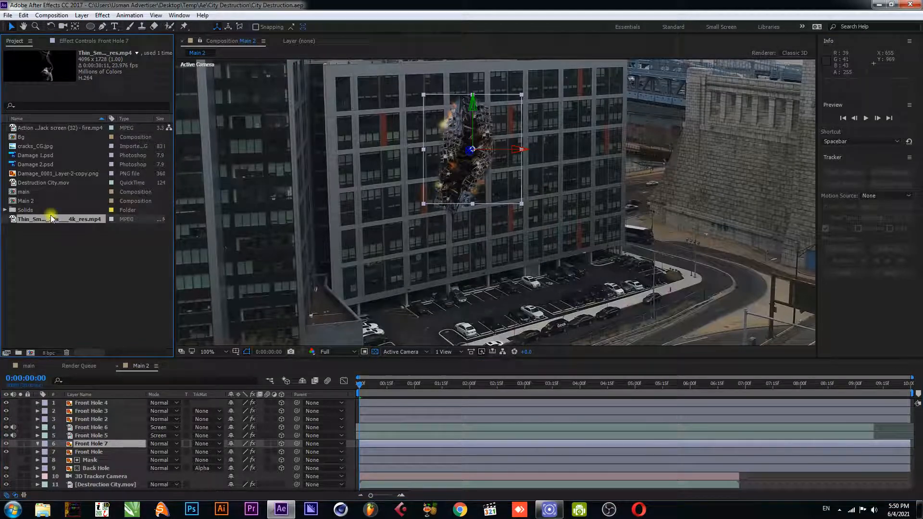
left_click(64, 263)
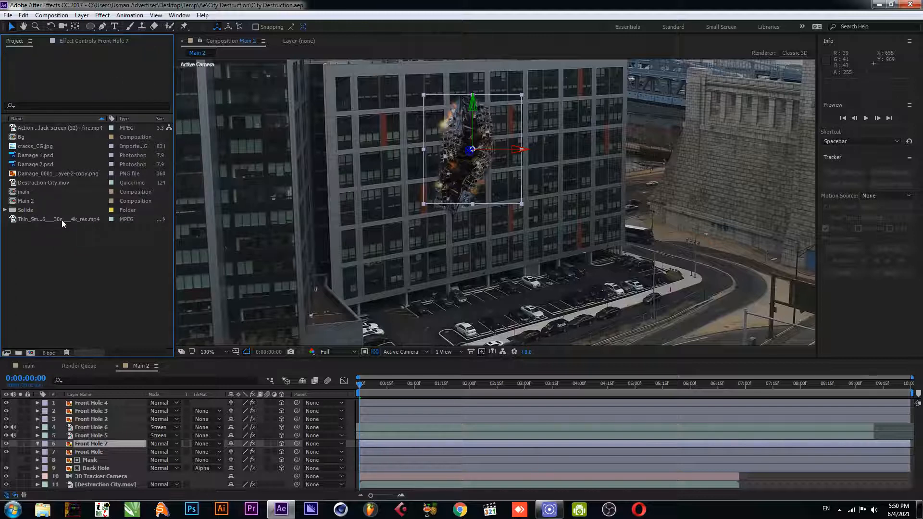
left_click_drag(61, 221, 89, 446)
scroll(455, 211, "down", 2)
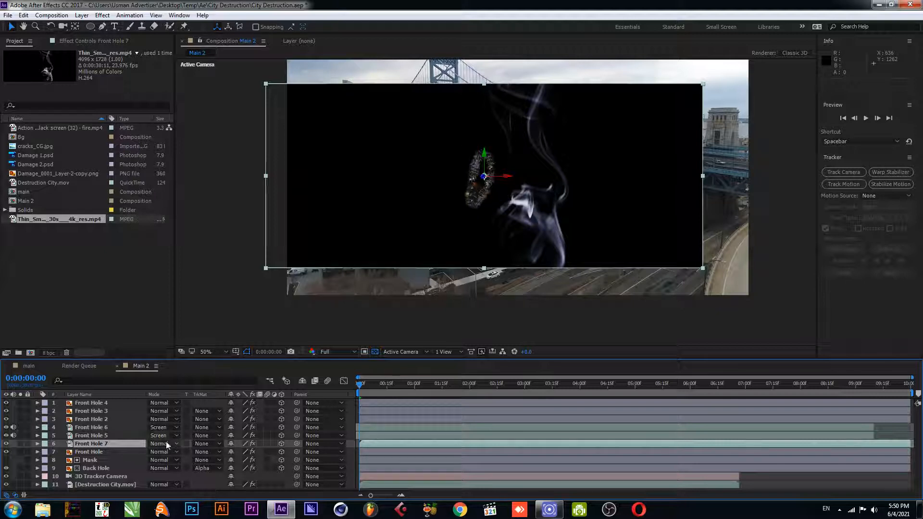
left_click(166, 444)
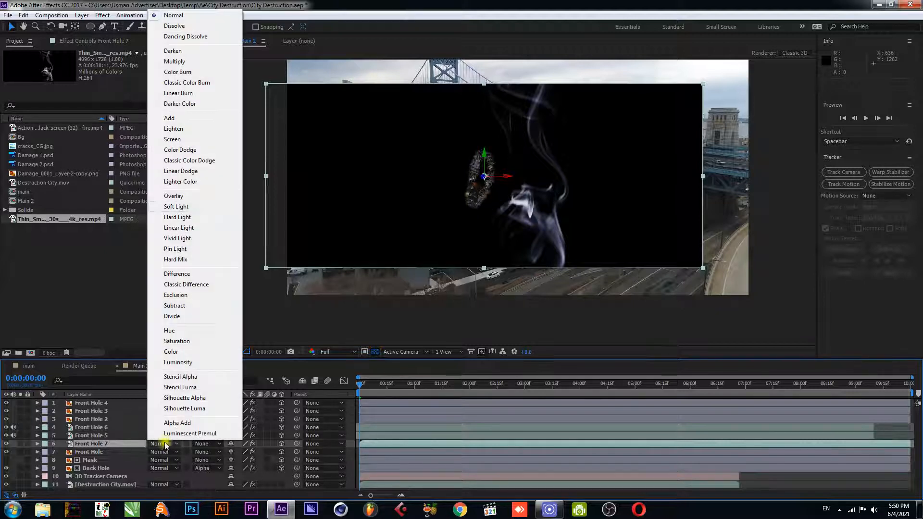
left_click(172, 140)
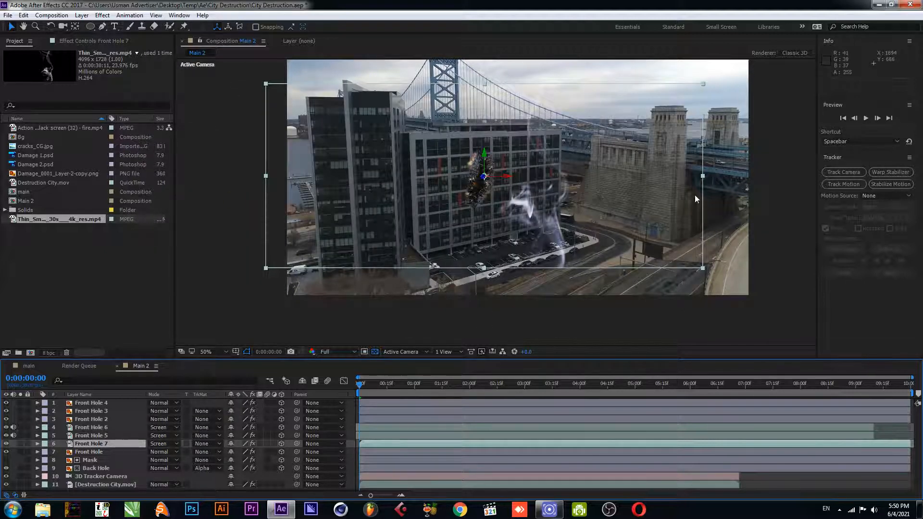
Scale the smoke layer down and move it down over the damage hole on the facade
left_click_drag(703, 177, 544, 124)
key("period")
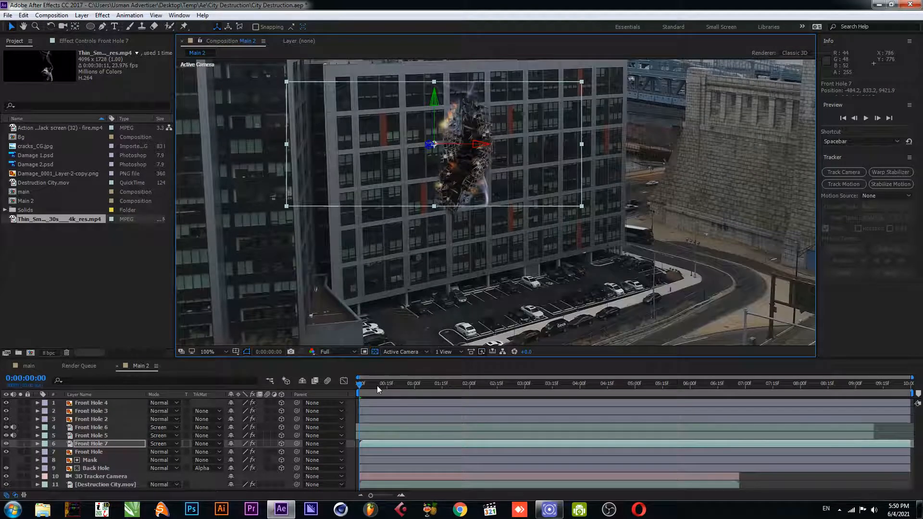
scroll(385, 274, "up", 1)
left_click_drag(447, 207, 458, 316)
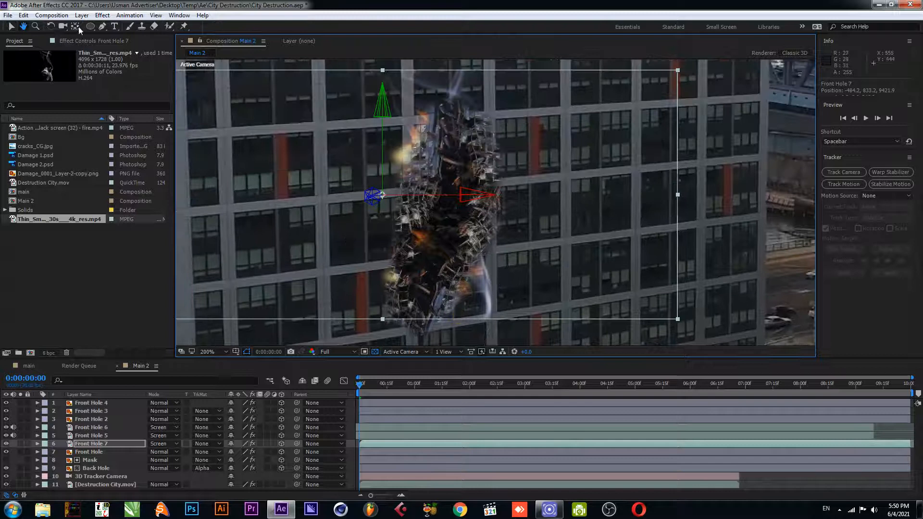
Draw a closed Pen tool mask around the damage hole on the smoke layer
left_click(96, 24)
left_click(101, 27)
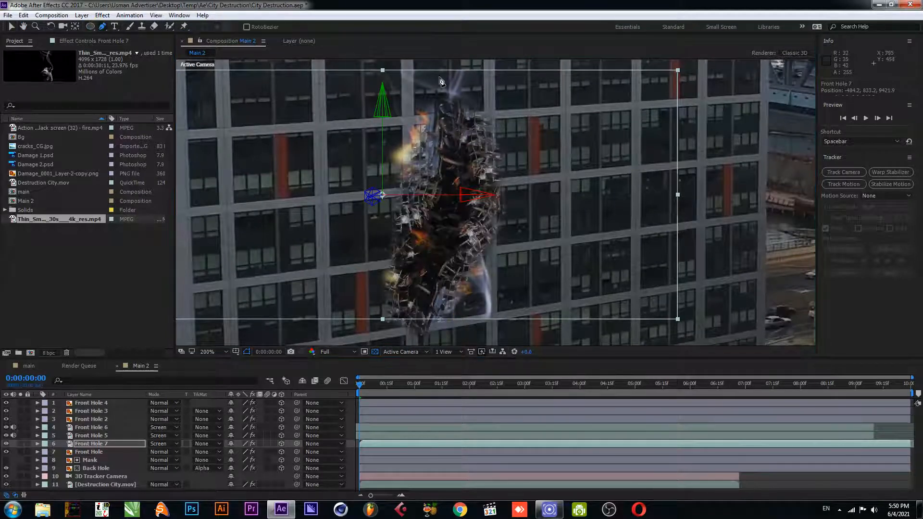
left_click(451, 84)
left_click(483, 106)
left_click(502, 154)
left_click(507, 219)
left_click(478, 255)
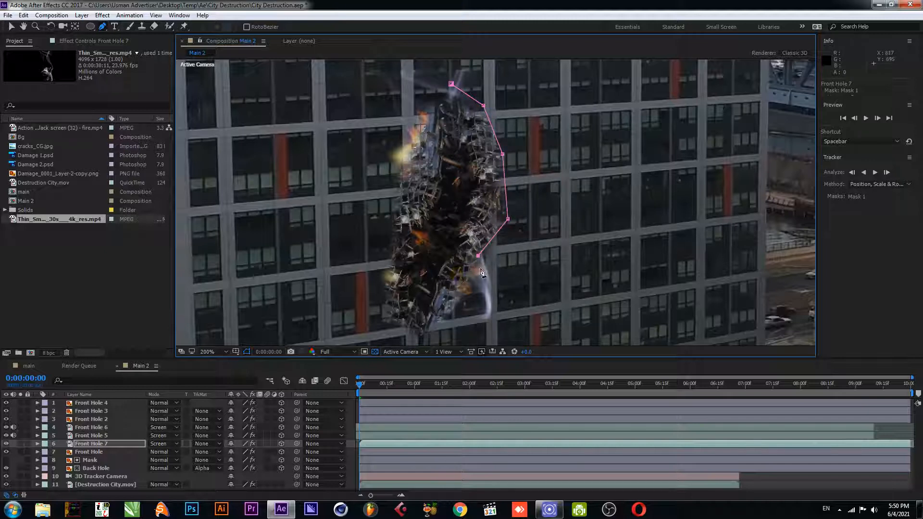
left_click(494, 298)
left_click(470, 266)
left_click(457, 283)
left_click(442, 301)
left_click(463, 297)
left_click(464, 317)
left_click(432, 316)
left_click(415, 332)
left_click(375, 326)
left_click(336, 277)
left_click(363, 177)
left_click(379, 144)
left_click(393, 121)
left_click(393, 90)
left_click(418, 77)
left_click(452, 86)
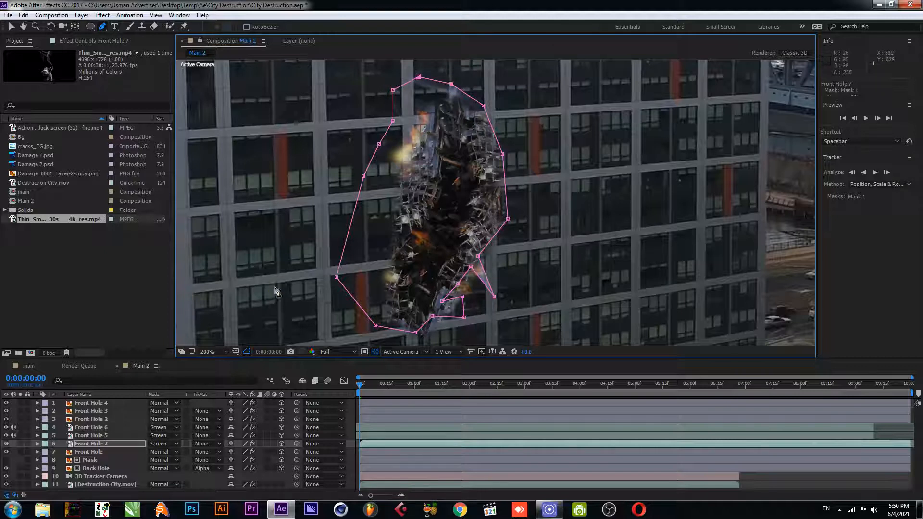
Set the smoke layer's mask feather to 36 pixels
left_click(99, 445)
key("f")
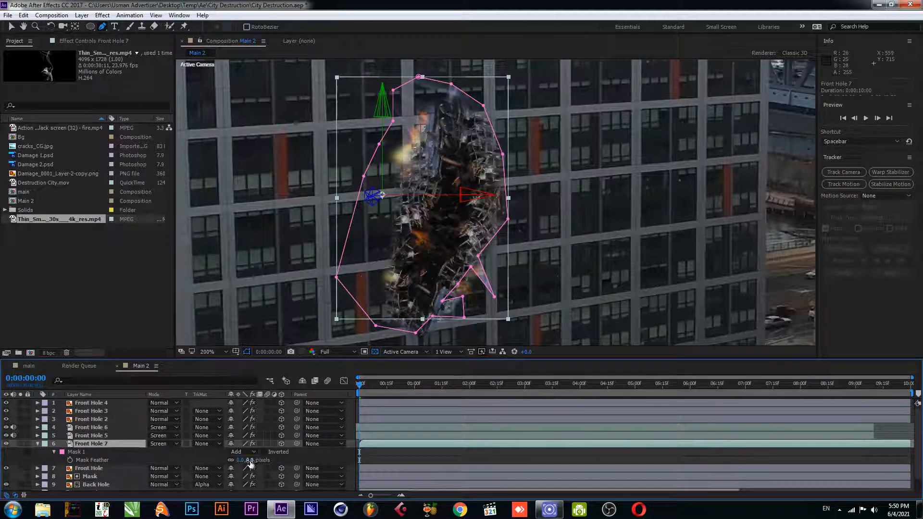
left_click(261, 460)
left_click_drag(261, 460, 263, 460)
left_click(67, 453)
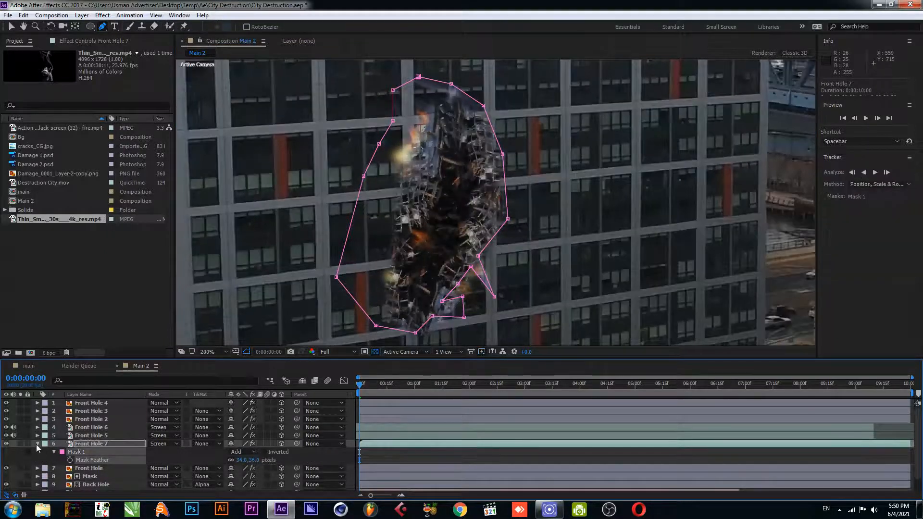
left_click(37, 443)
key("v")
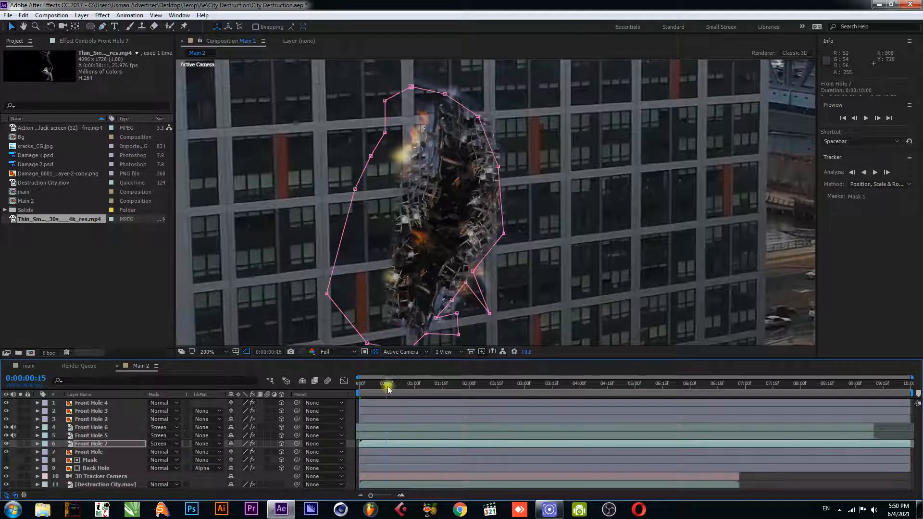
Preview the composition from the start to check the masked smoke
scroll(395, 224, "down", 2)
scroll(523, 204, "down", 2)
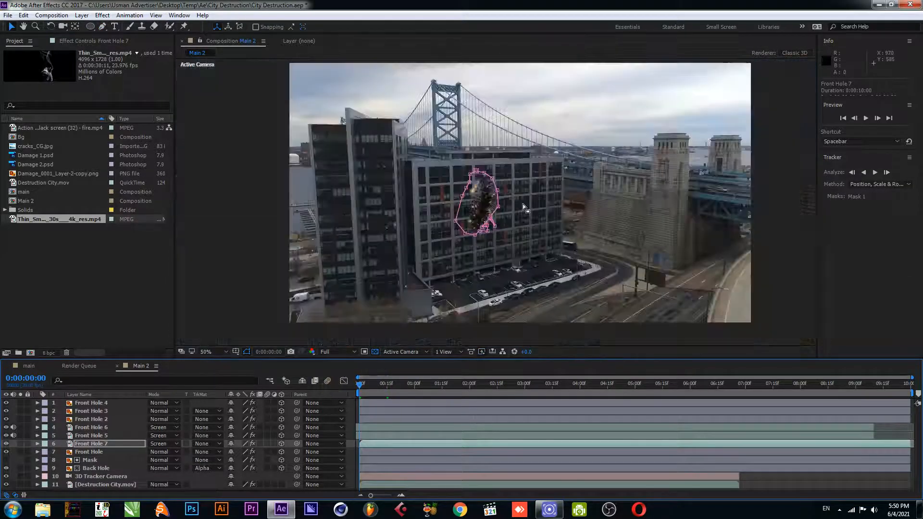
left_click(780, 238)
key("space")
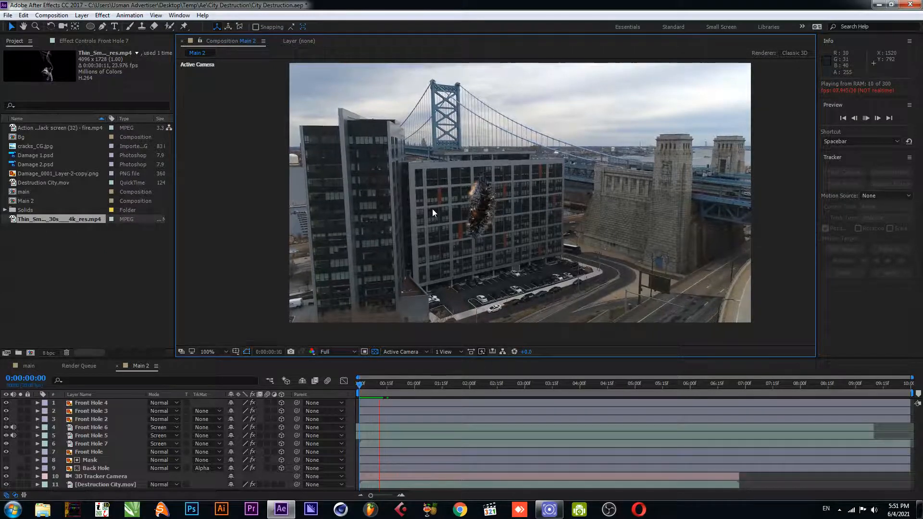
scroll(432, 209, "up", 2)
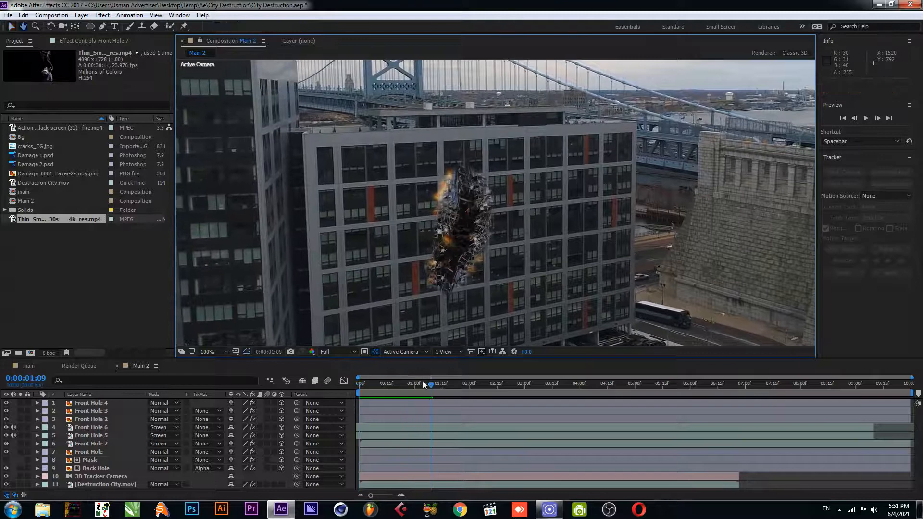
left_click(369, 392)
key("space")
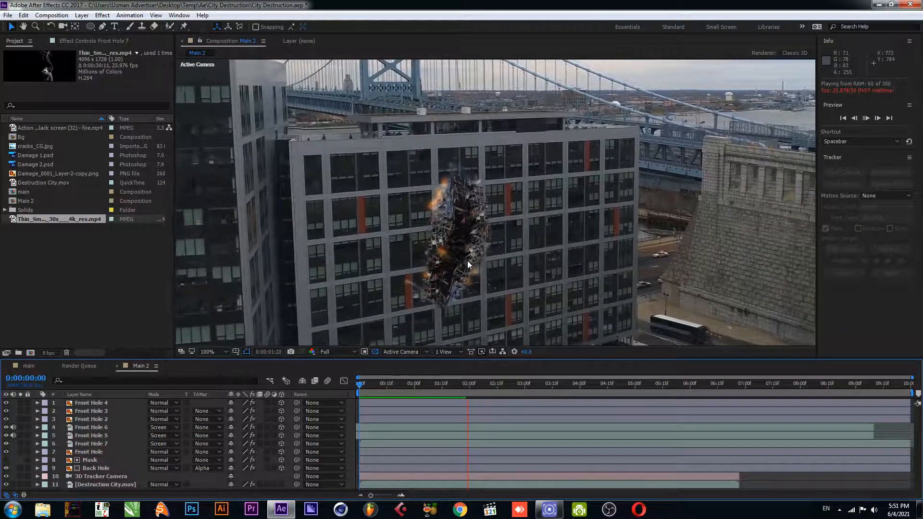
key("space")
Adjust the Front Hole 7 mask by moving its lower-left vertices inward toward the hole
left_click(413, 295)
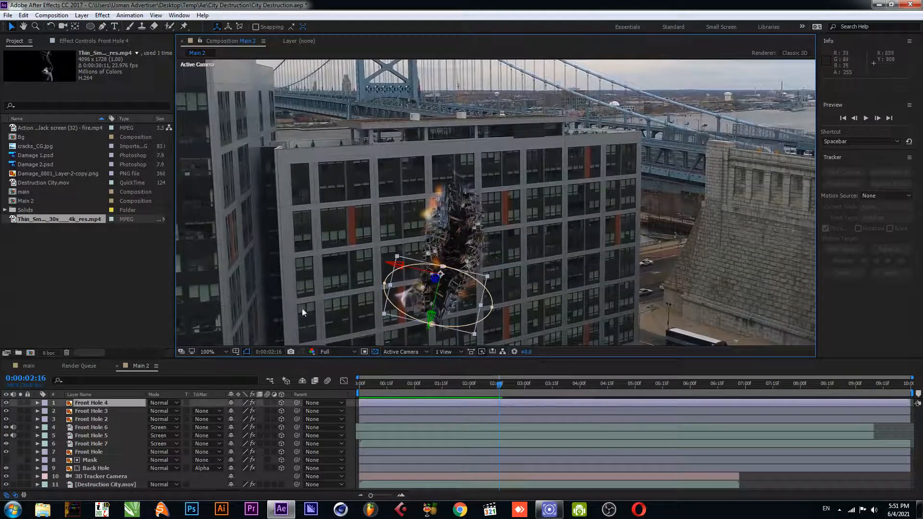
left_click(101, 429)
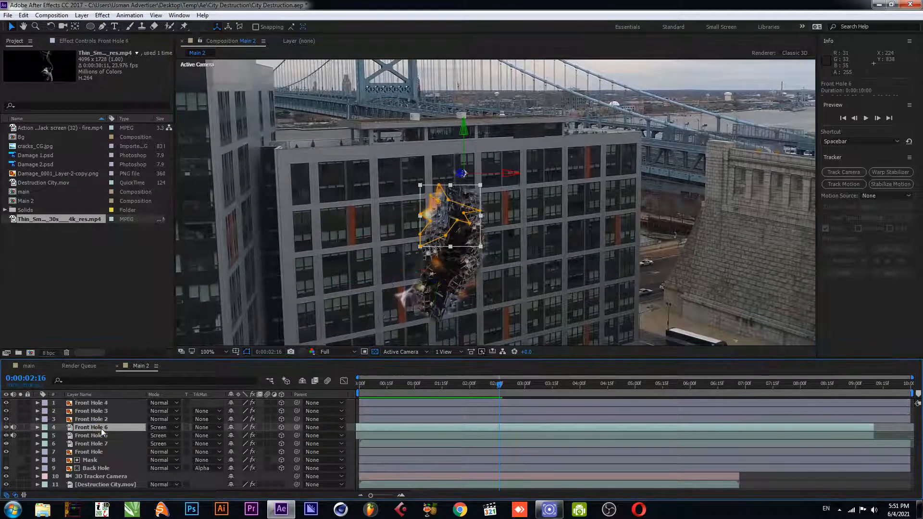
left_click(101, 435)
left_click(101, 444)
scroll(373, 289, "up", 1)
scroll(423, 298, "up", 1)
left_click_drag(419, 284, 458, 205)
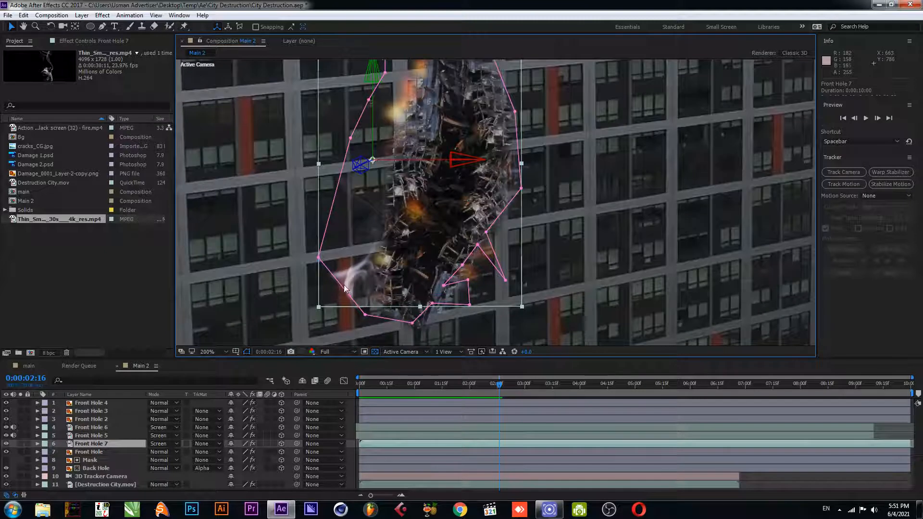
left_click(102, 27)
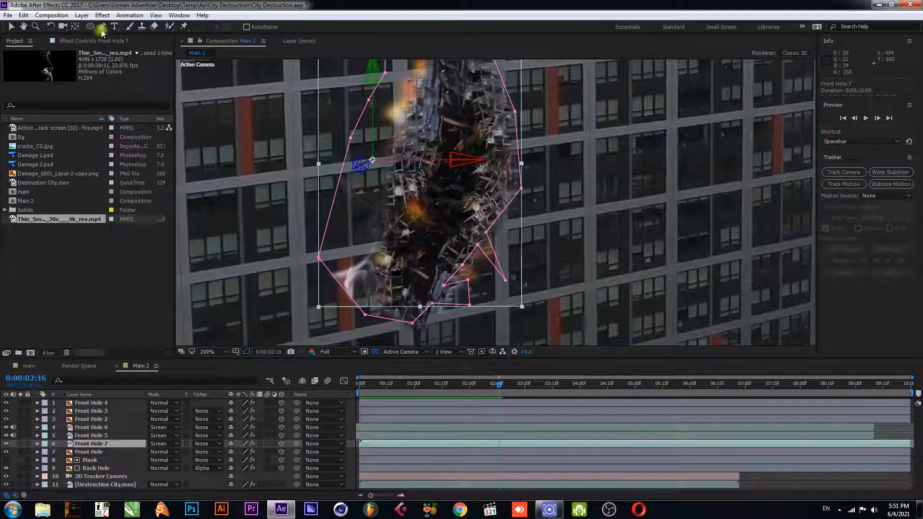
left_click(37, 444)
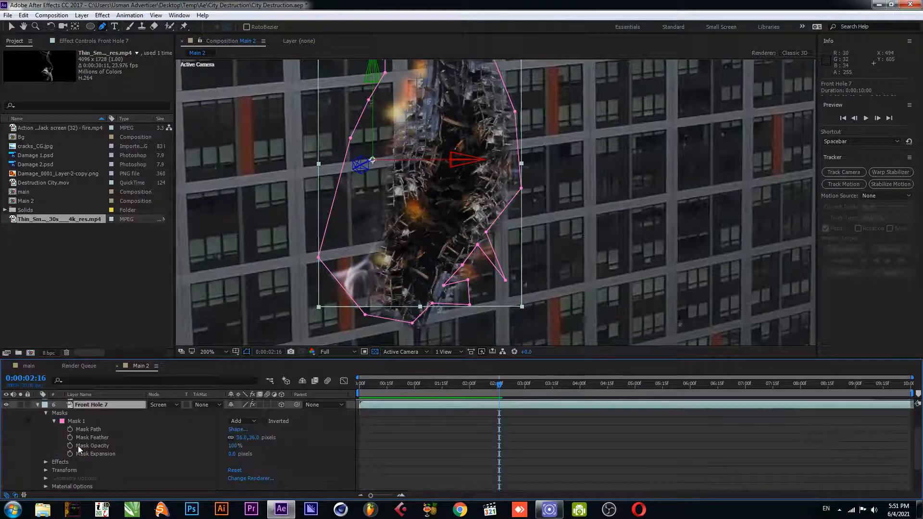
left_click(77, 421)
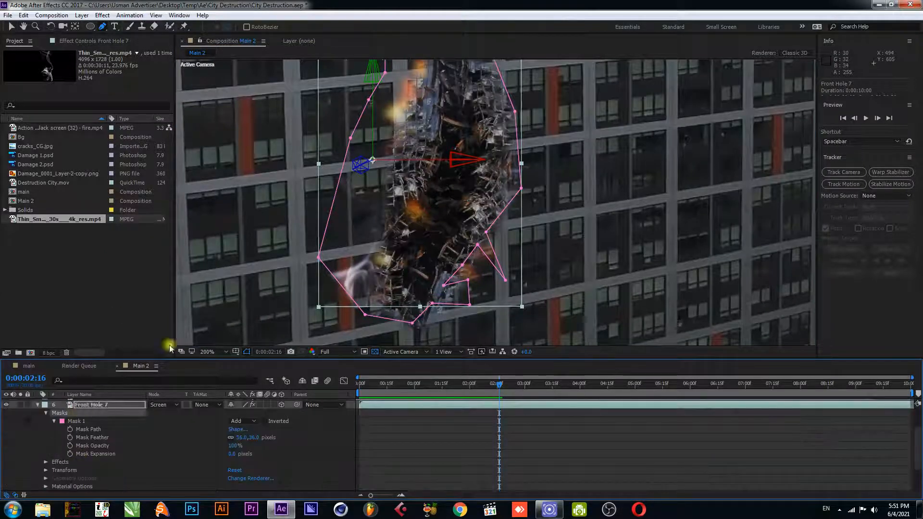
left_click(340, 287)
left_click_drag(318, 257, 391, 249)
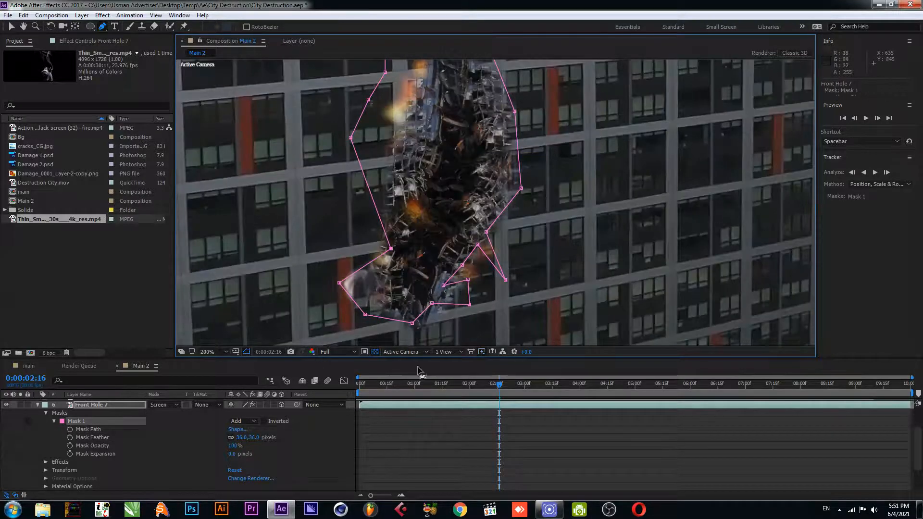
left_click_drag(340, 284, 351, 286)
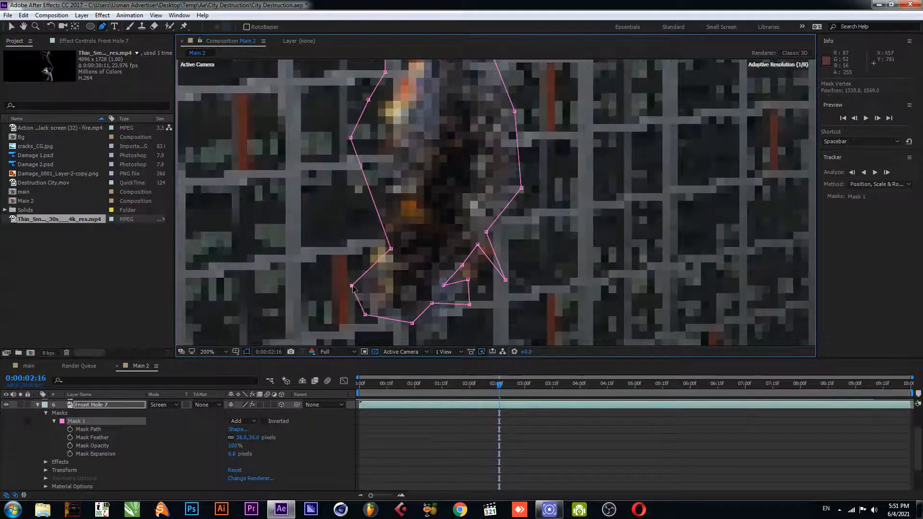
Play back the composition from the beginning to review the adjusted smoke mask
key("Home")
scroll(429, 236, "down", 4)
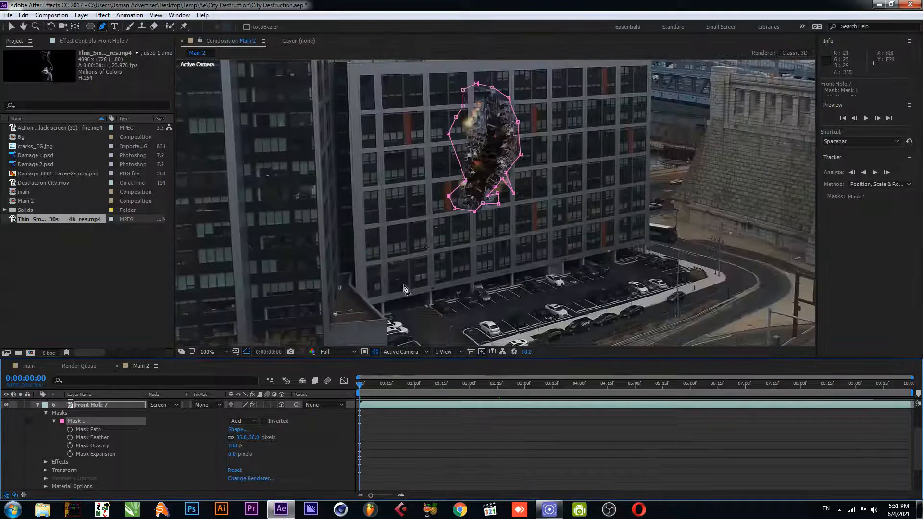
key("v")
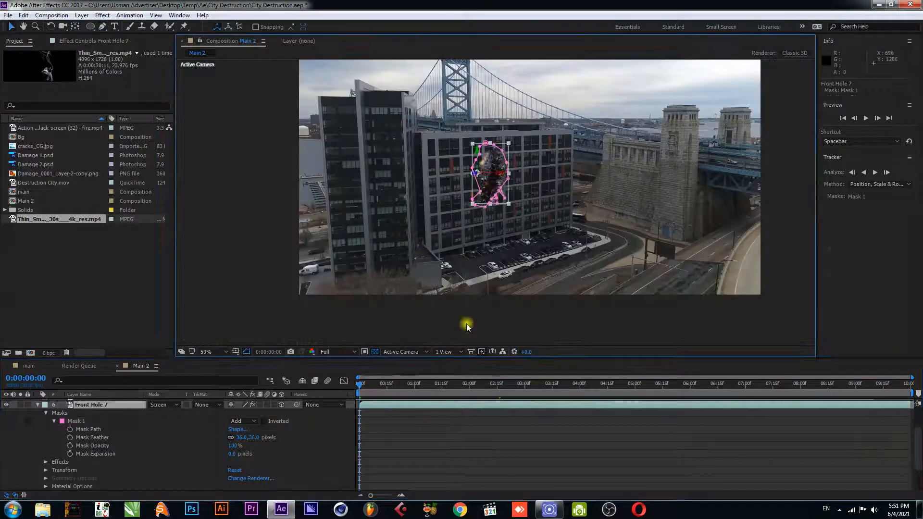
left_click(467, 324)
key("space")
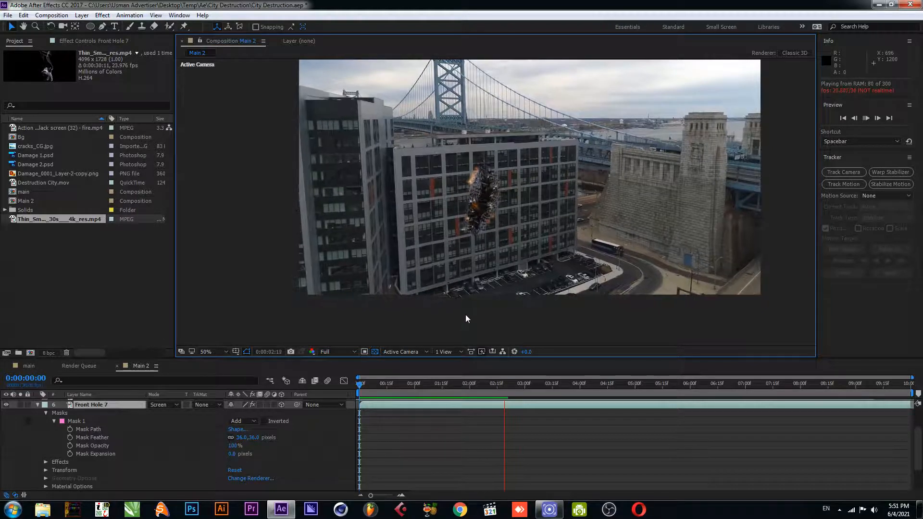
key("space")
Save the project
key("ctrl+s")
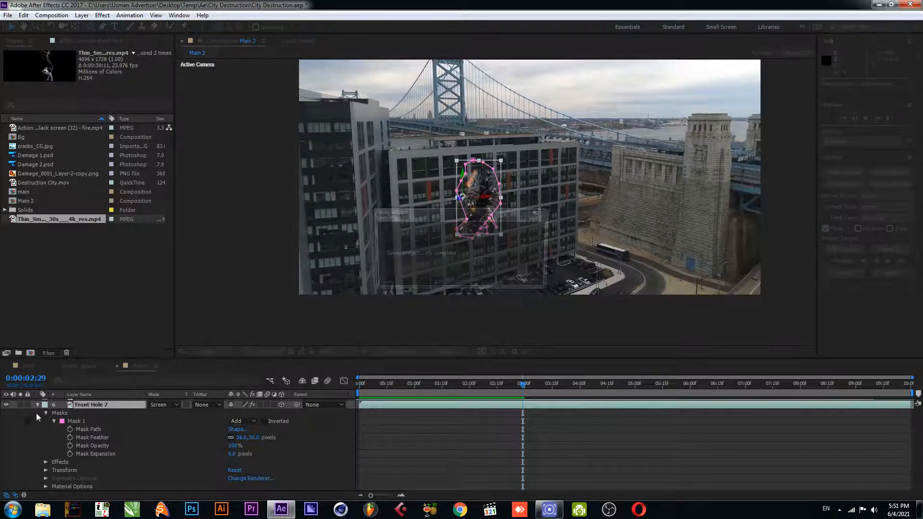
left_click(38, 405)
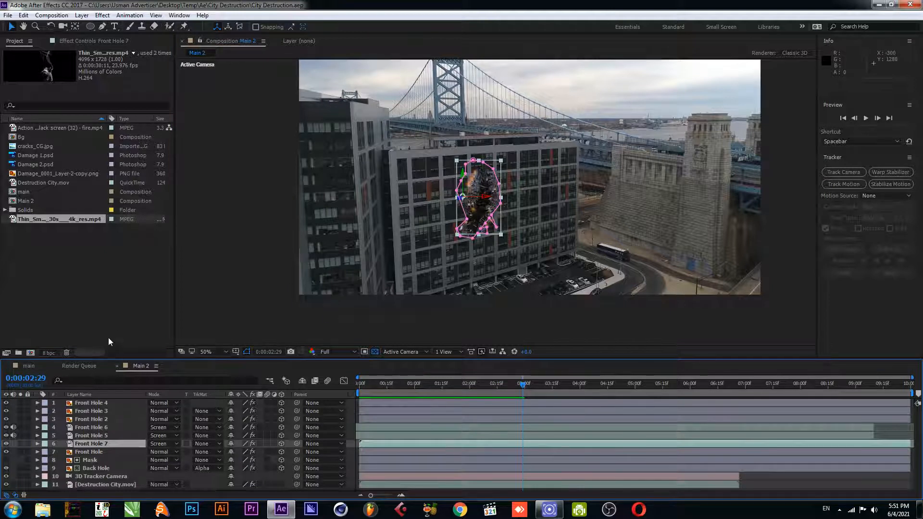
left_click(395, 306)
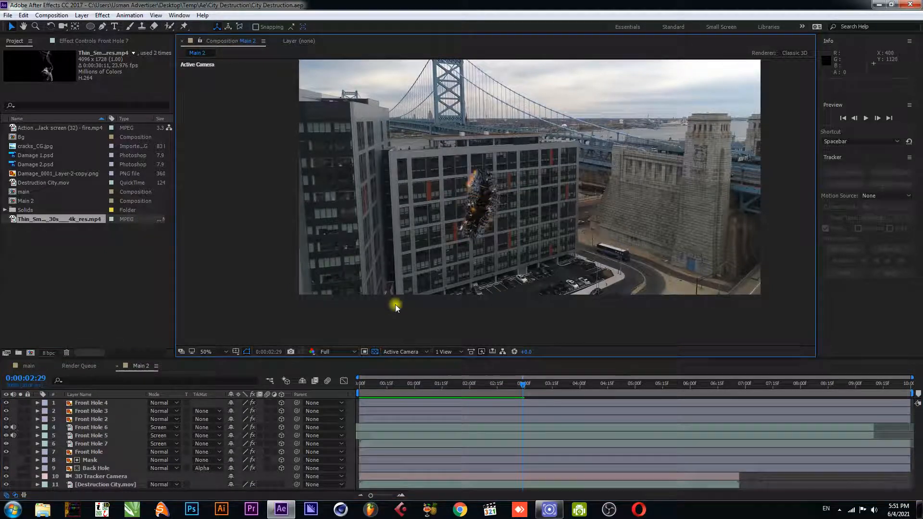
Duplicate the Destruction City.mov footage layer
left_click_drag(268, 359, 272, 292)
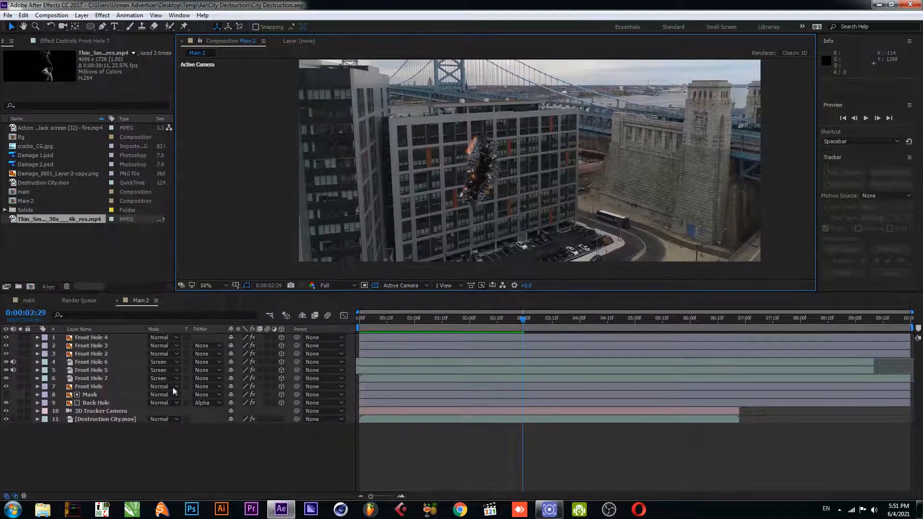
left_click(112, 421)
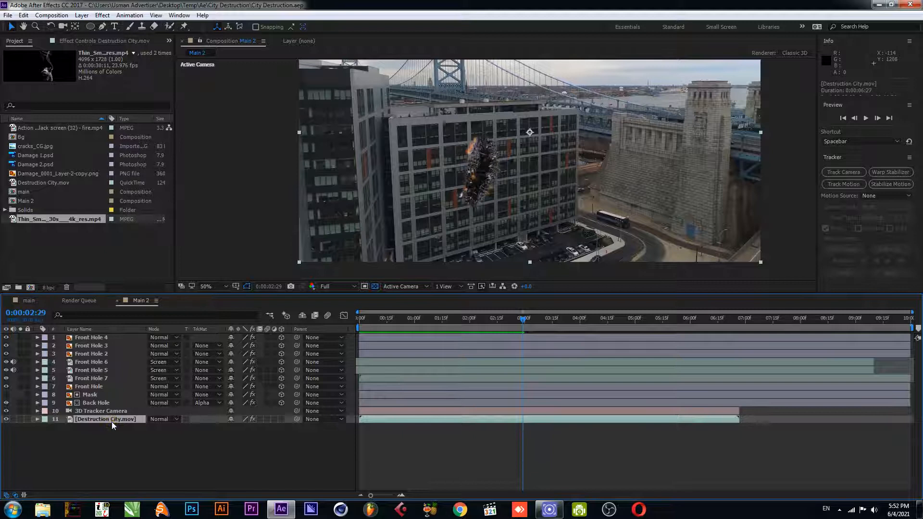
key("ctrl+d")
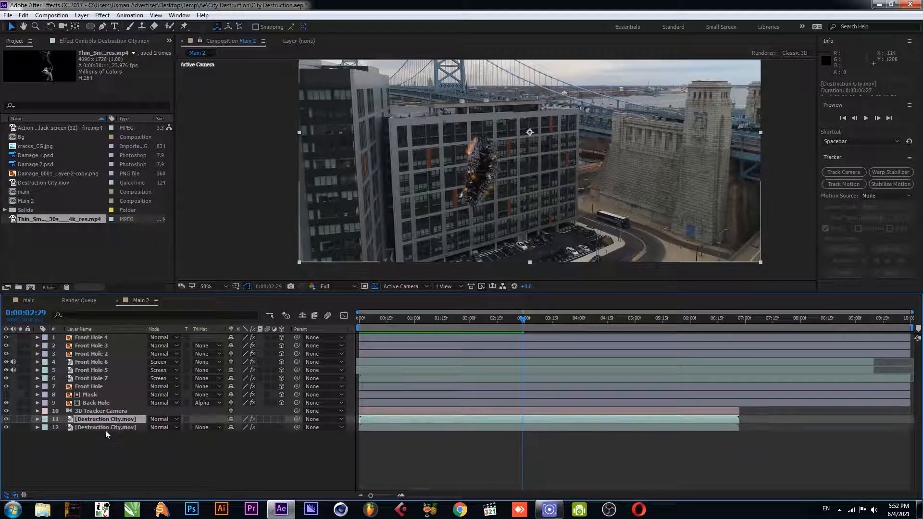
Rename the duplicate footage layer Camera Dat and turn off its visibility
right_click(104, 428)
left_click(132, 421)
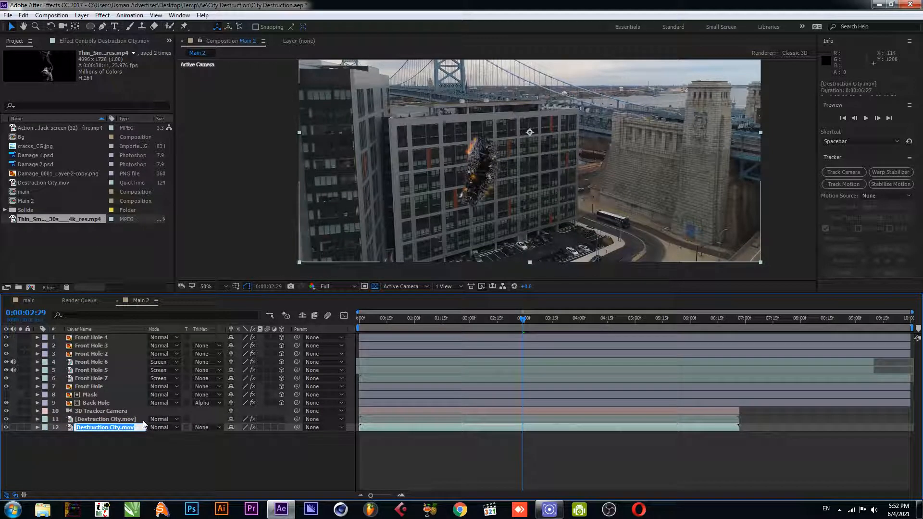
type("Camera")
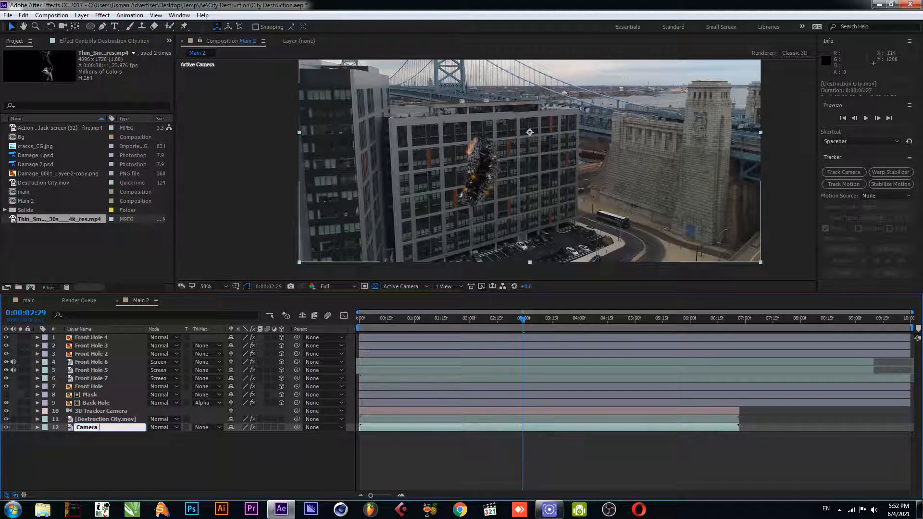
key("Return")
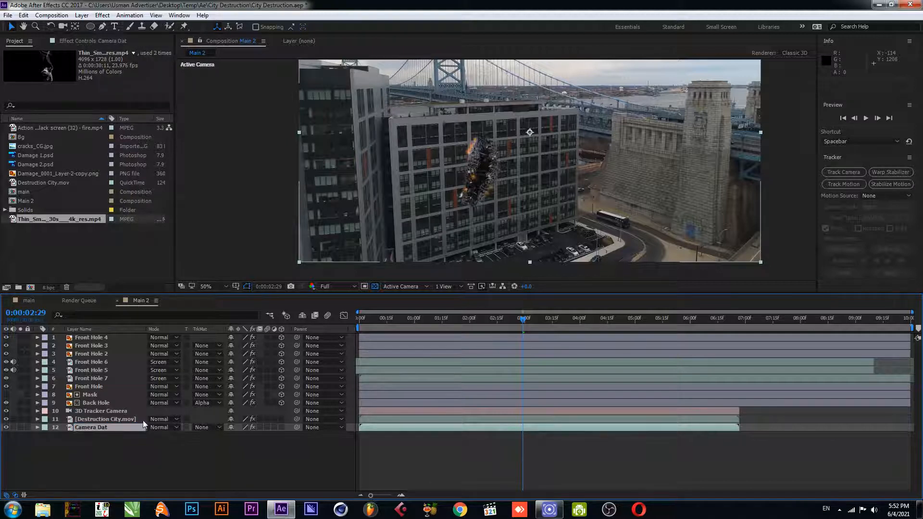
key("ctrl+shift+a")
left_click(7, 428)
Pre-compose the original Destruction City.mov layer as Bg, moving all attributes into the new composition
left_click(101, 419)
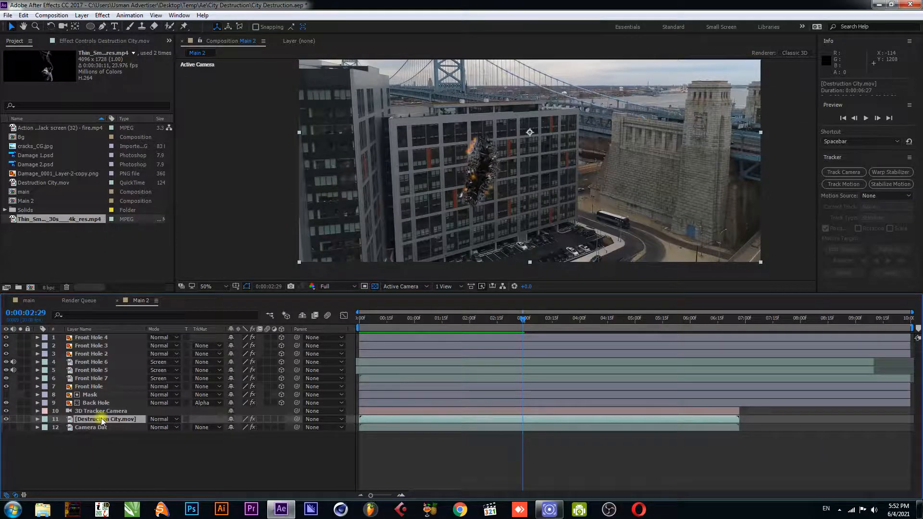
right_click(101, 419)
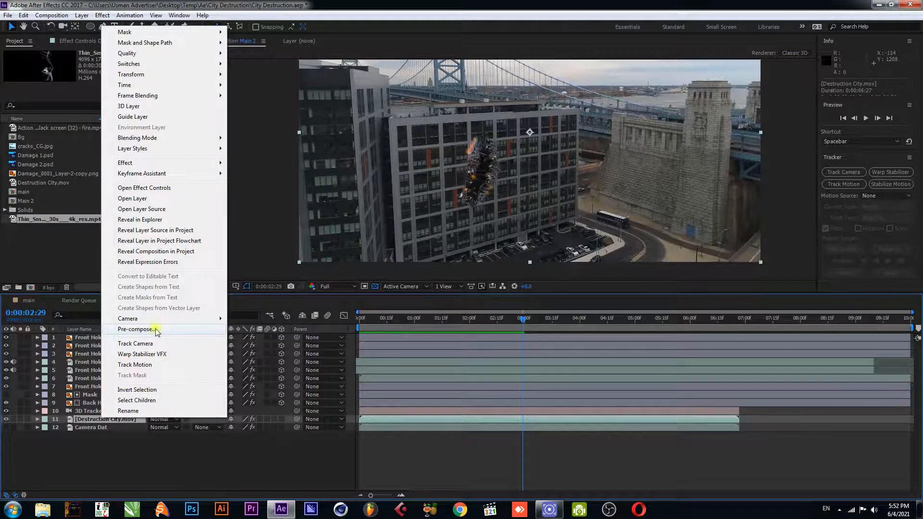
left_click(156, 330)
type("Bg")
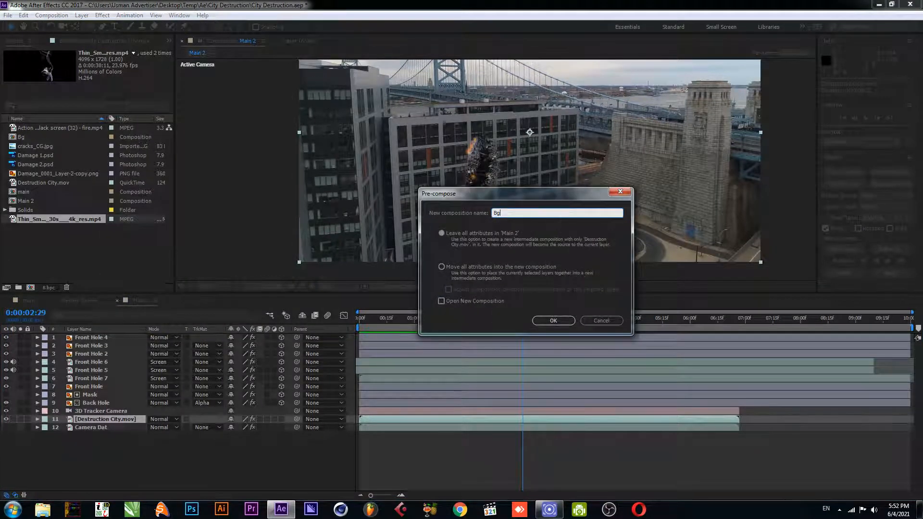
left_click(438, 264)
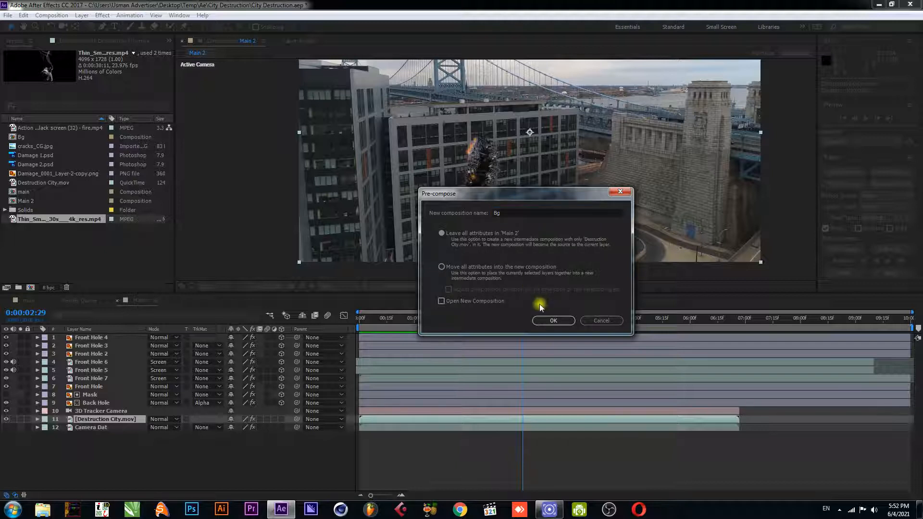
left_click(441, 266)
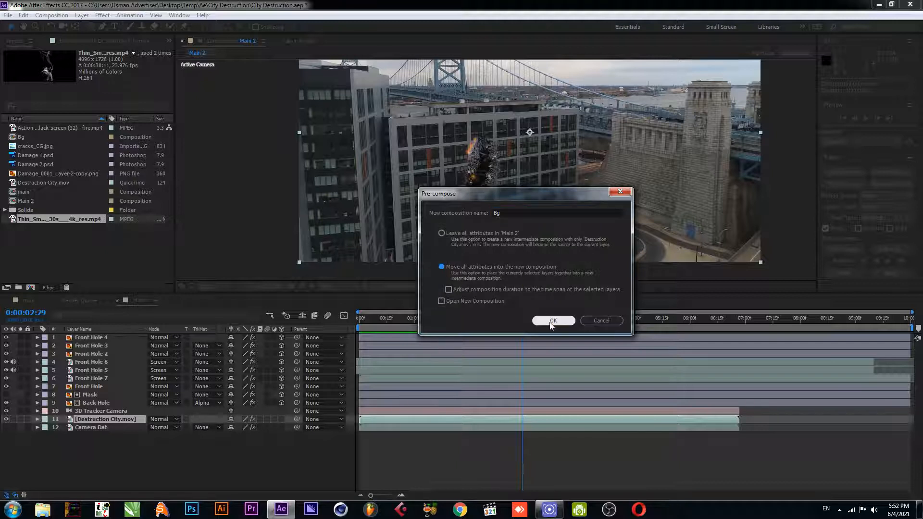
left_click(548, 320)
Return the current time to the composition start and save the project
left_click_drag(415, 321, 350, 325)
scroll(421, 209, "down", 2)
scroll(421, 206, "up", 2)
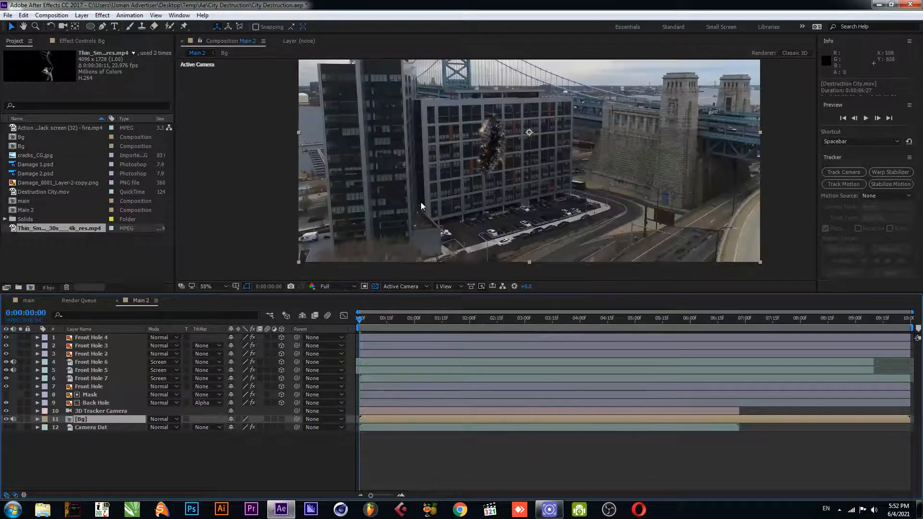
scroll(420, 202, "down", 2)
key("ctrl+s")
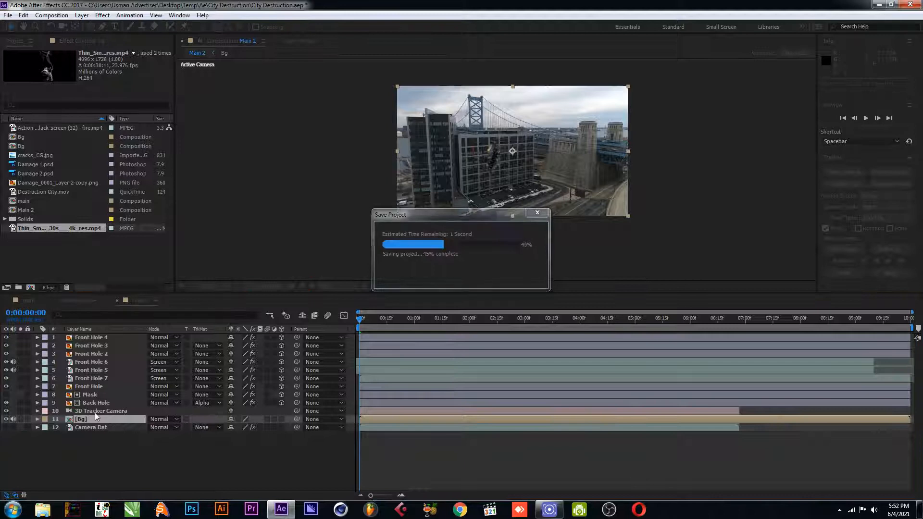
Duplicate the Bg layer, move the copy to the top of the layer stack, and save the project
key("ctrl+d")
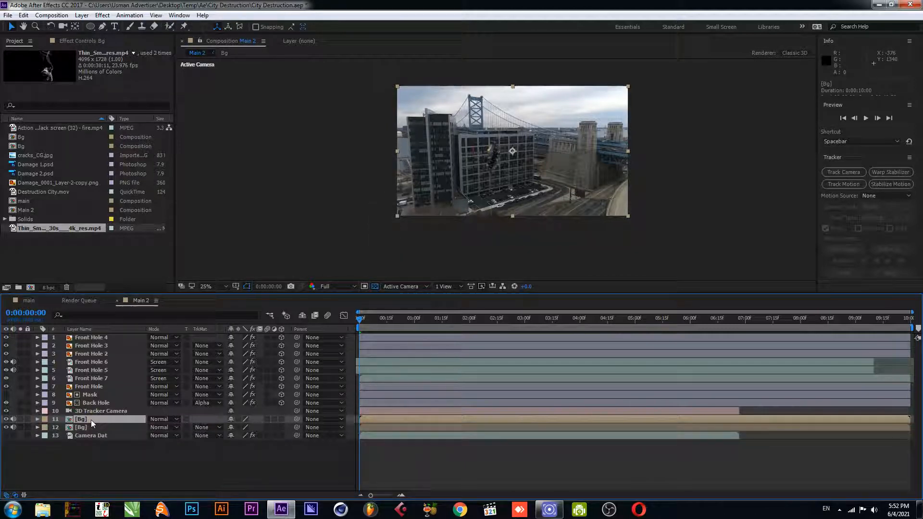
left_click_drag(91, 419, 95, 339)
key("ctrl+s")
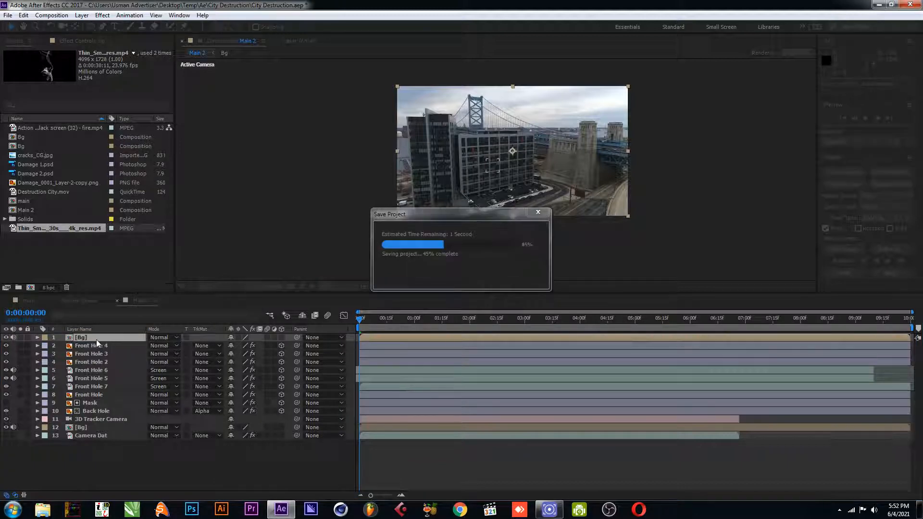
Display the Camera Dat layer's 3D Camera Tracker track points and hide the top Bg layer
left_click(93, 436)
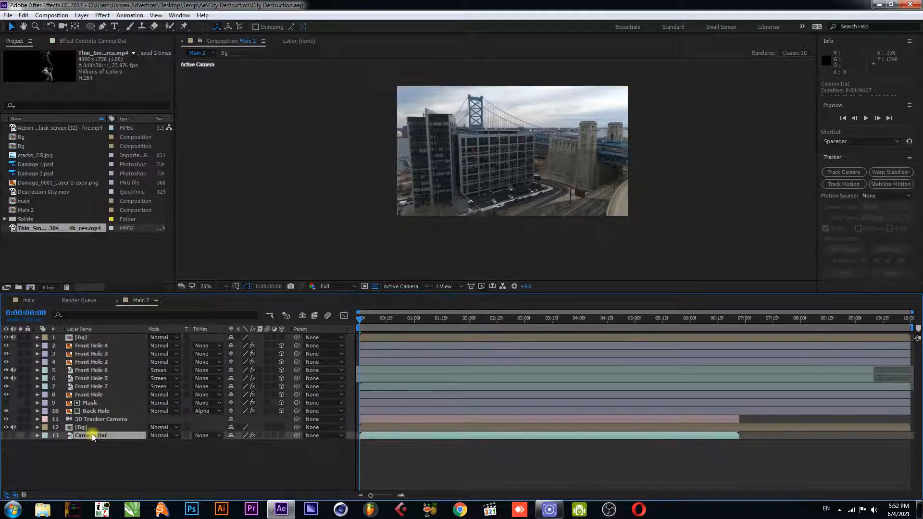
left_click(91, 41)
left_click(44, 61)
scroll(442, 173, "up", 2)
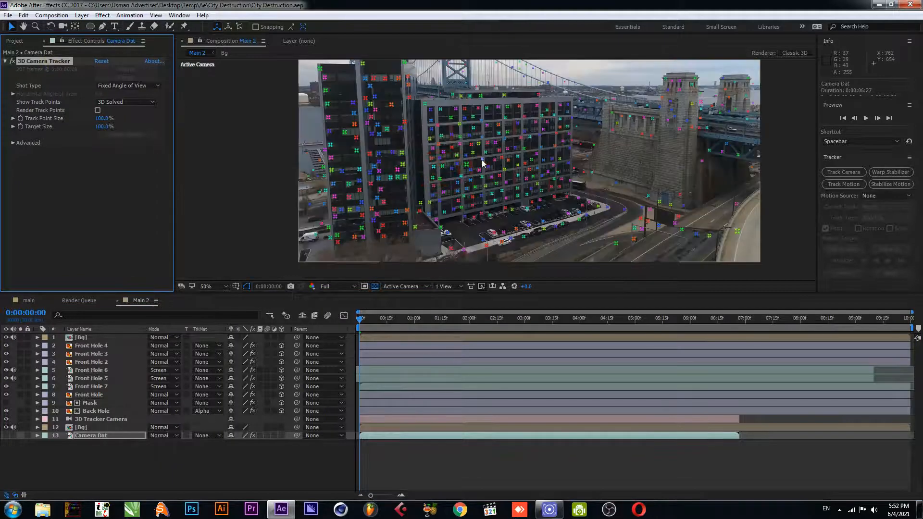
scroll(482, 160, "up", 2)
left_click_drag(475, 179, 433, 214)
left_click(5, 337)
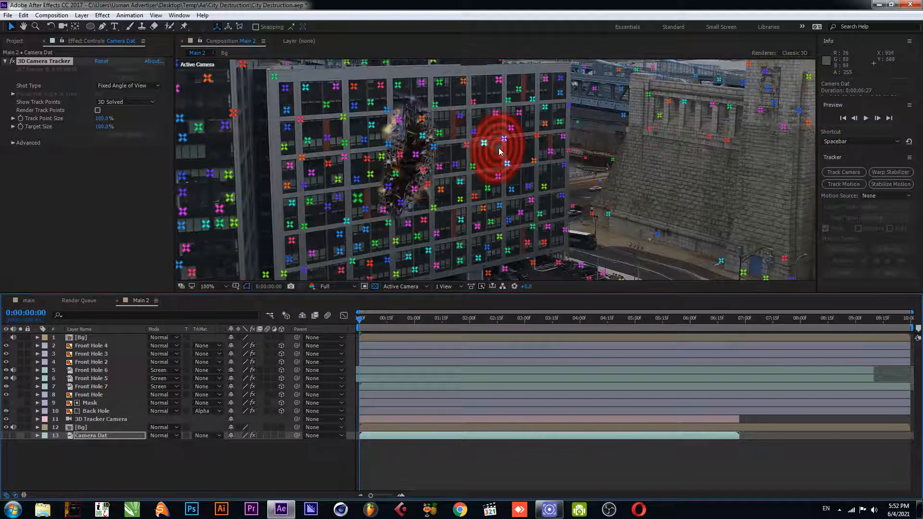
Select a tracker target from the track points on the facade beside the damage hole
left_click_drag(444, 156, 448, 177)
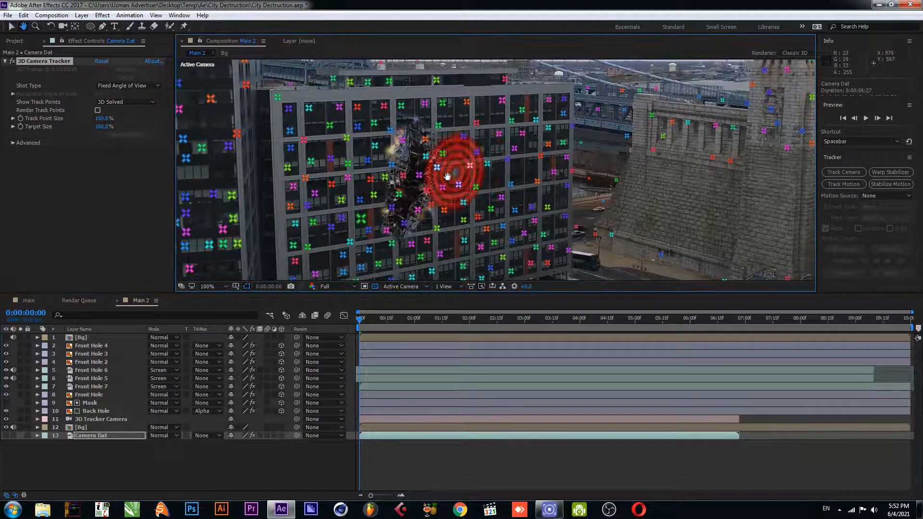
scroll(428, 182, "up", 1)
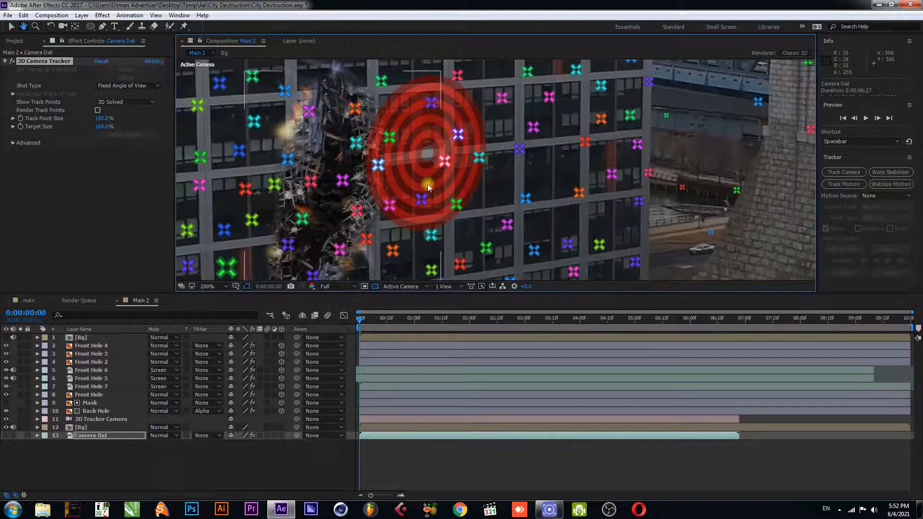
scroll(428, 185, "down", 1)
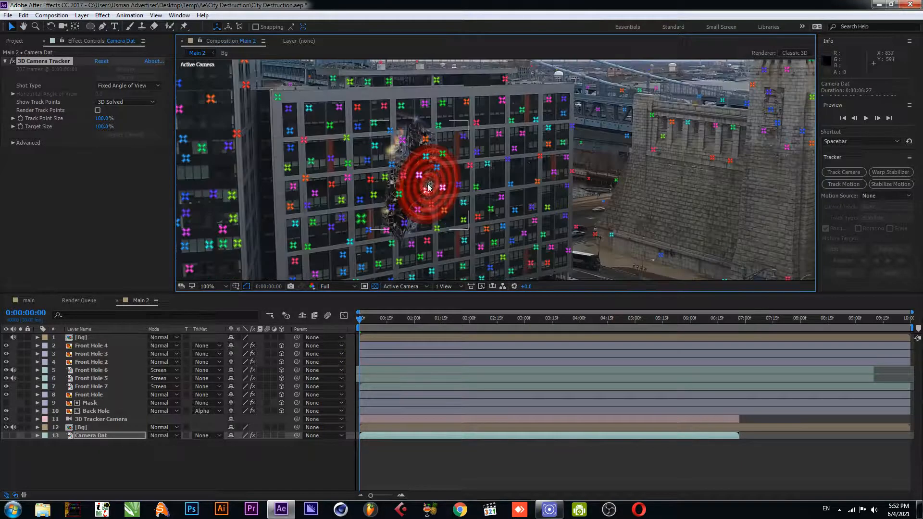
right_click(426, 142)
left_click(446, 4)
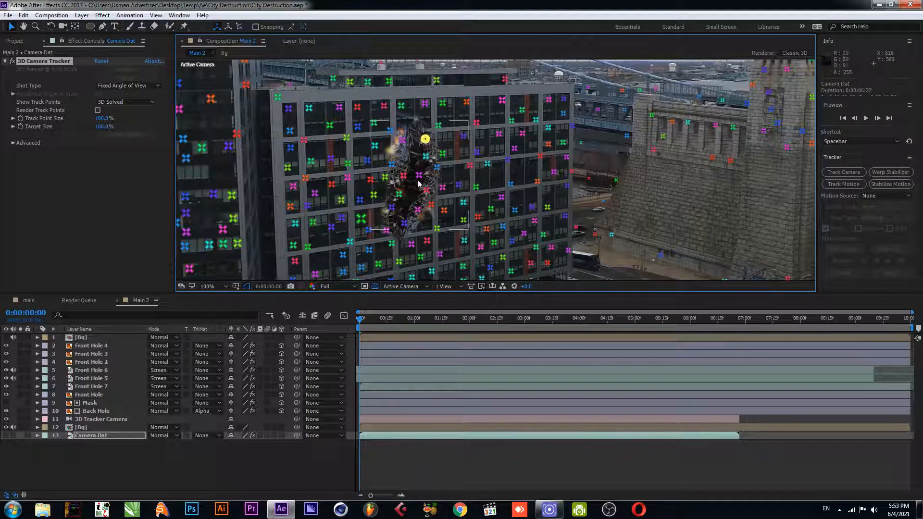
Select track points around the damage hole and create a tracked solid from them
left_click(418, 210, "shift")
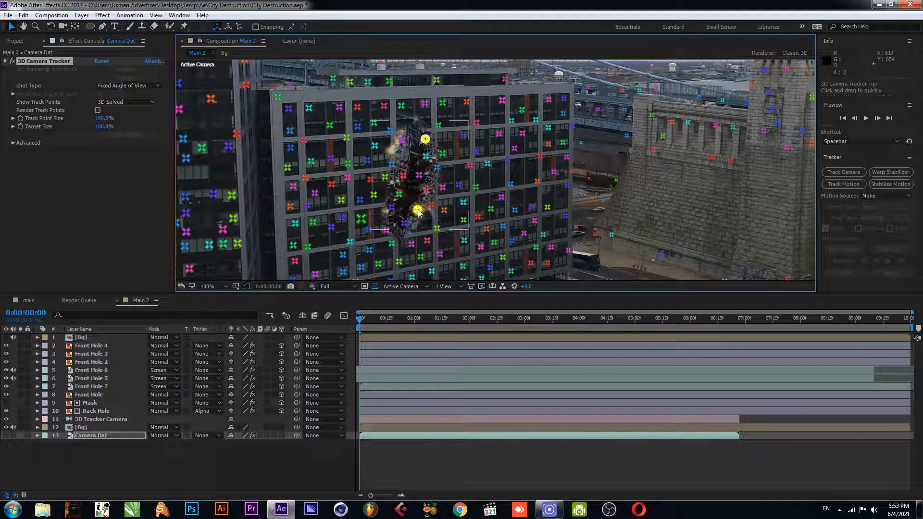
left_click(371, 179, "shift")
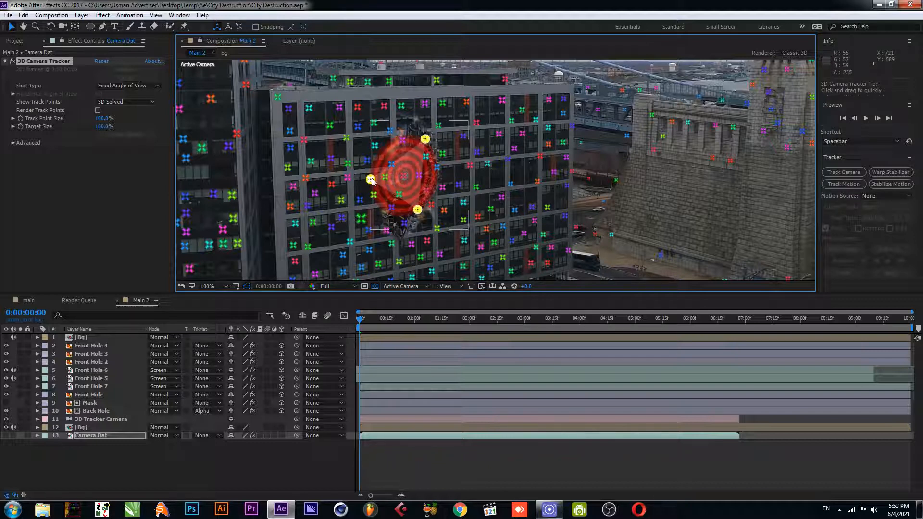
right_click(372, 180)
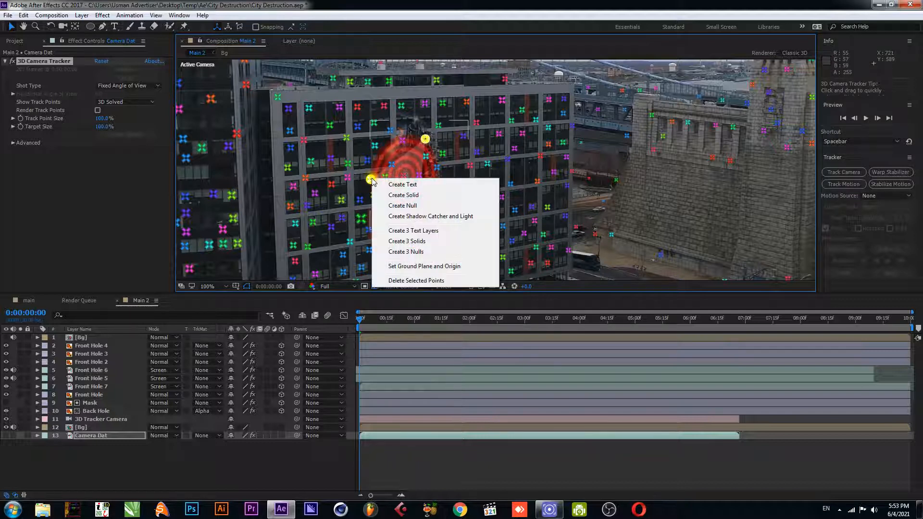
left_click(403, 195)
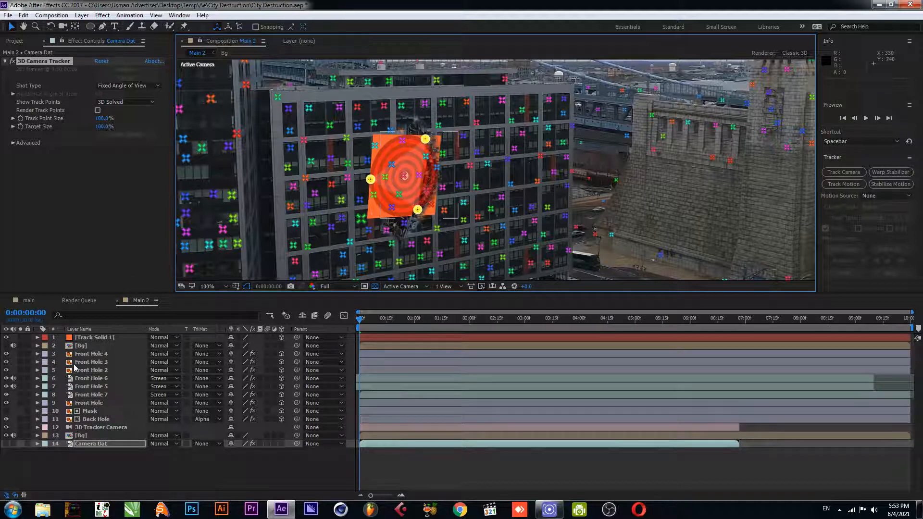
Scale Track Solid 1 up to cover the whole damage hole area and save the project
left_click(94, 337)
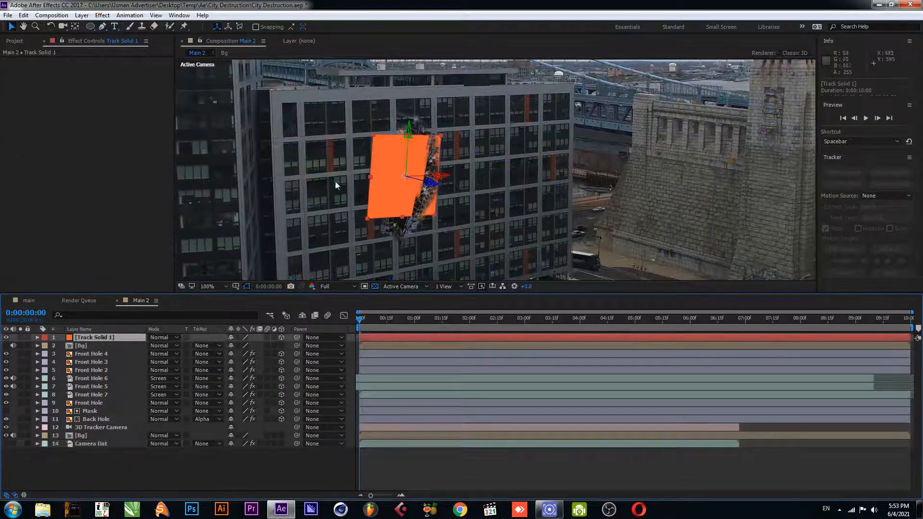
left_click_drag(375, 134, 348, 105)
left_click(84, 346)
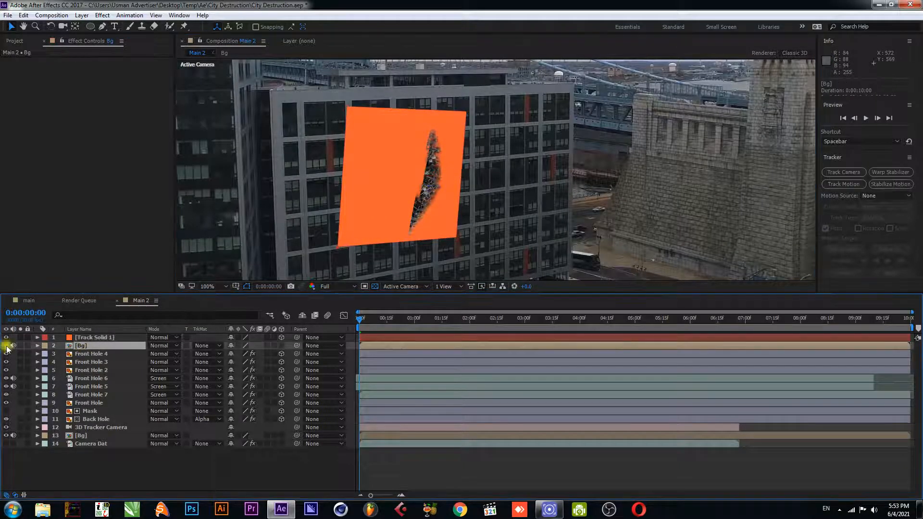
key("ctrl+s")
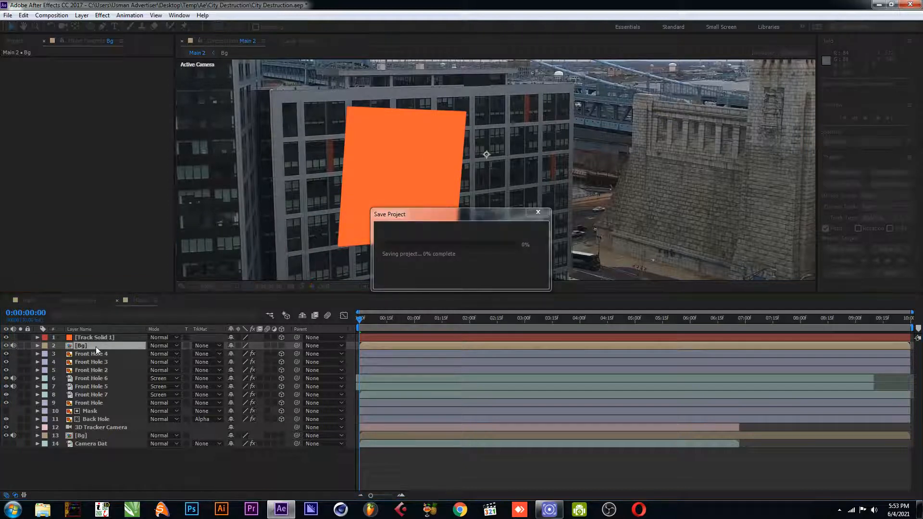
Set the top Bg layer's track matte to Alpha Matte using Track Solid 1
left_click(86, 339)
left_click(81, 345)
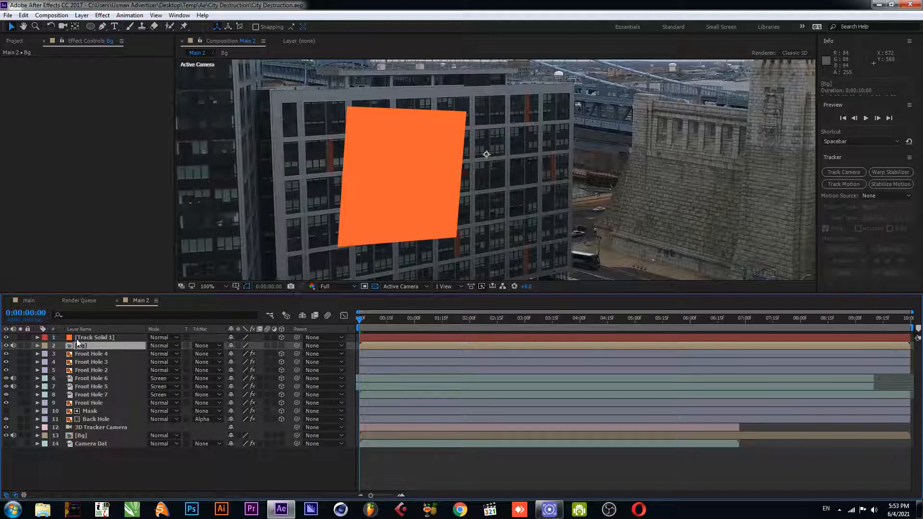
left_click(214, 346)
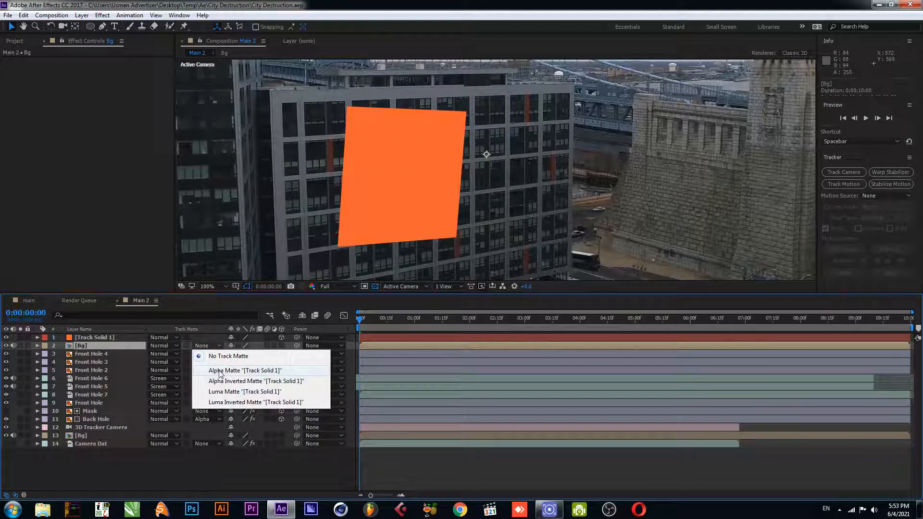
left_click(220, 370)
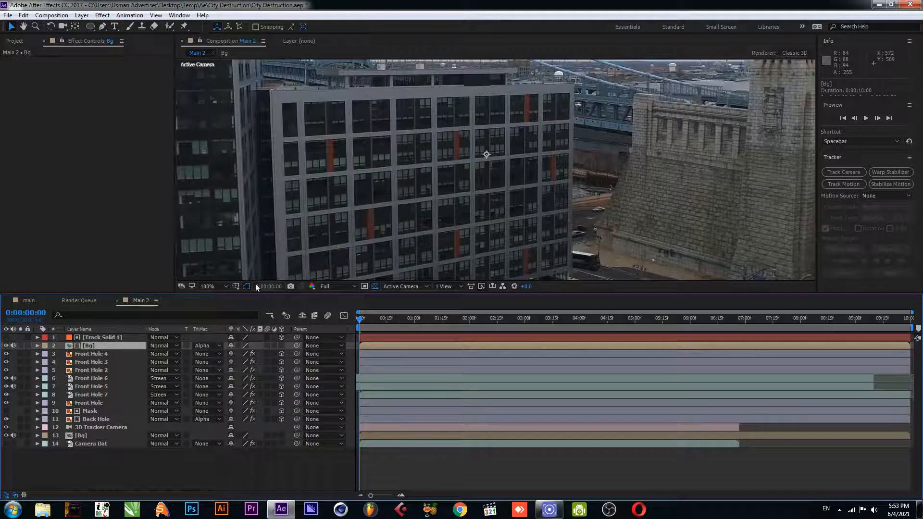
Save the project and hide the top Bg layer to expose the damage hole up close
left_click(100, 337)
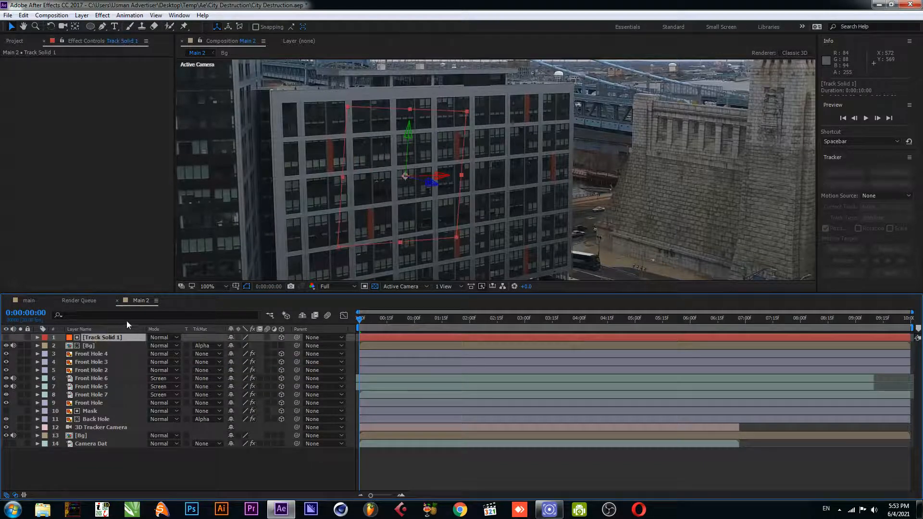
key("ctrl+s")
scroll(353, 185, "up", 1)
left_click_drag(308, 184, 366, 237)
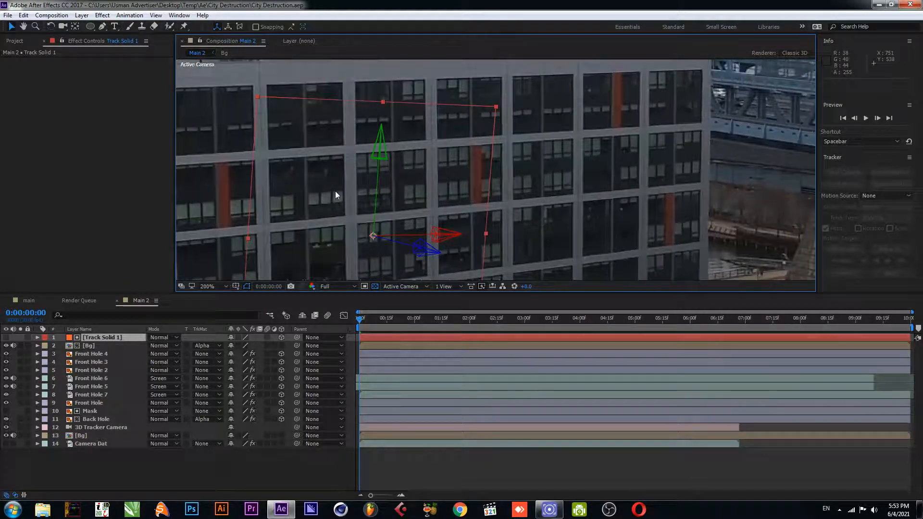
left_click(7, 346)
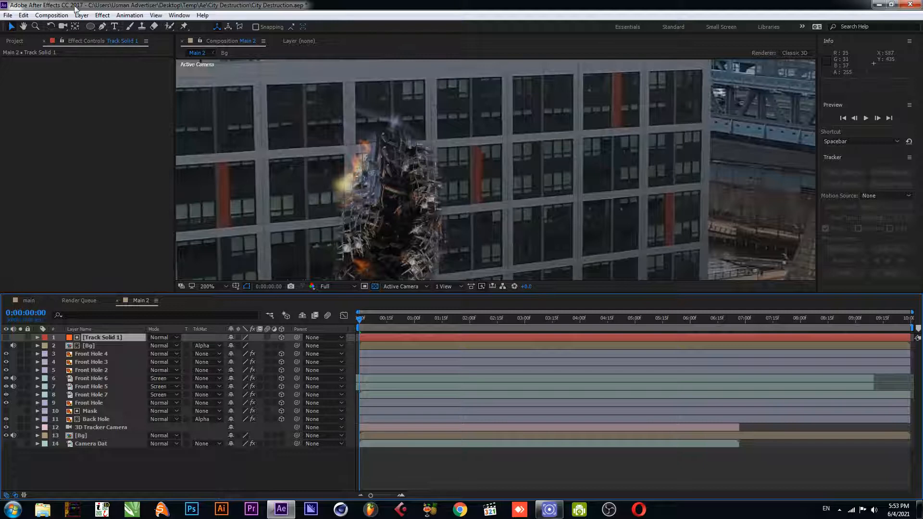
Draw a four-point Pen mask on Track Solid 1 along the hole's upper edge
left_click(102, 26)
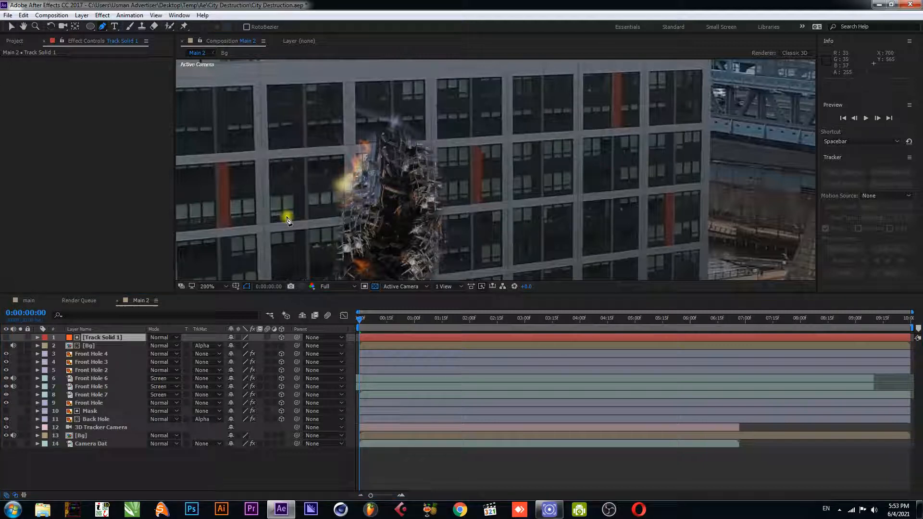
left_click(351, 145)
left_click(391, 143)
left_click(388, 153)
left_click(358, 153)
left_click(351, 145)
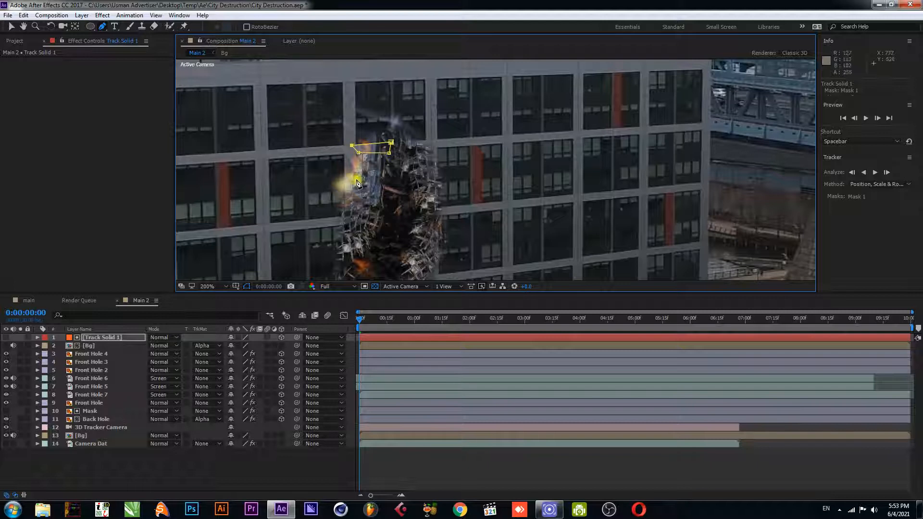
Draw a second mask on Track Solid 1 as a vertical strip along the hole's left edge
left_click_drag(381, 224, 381, 192)
left_click(5, 346)
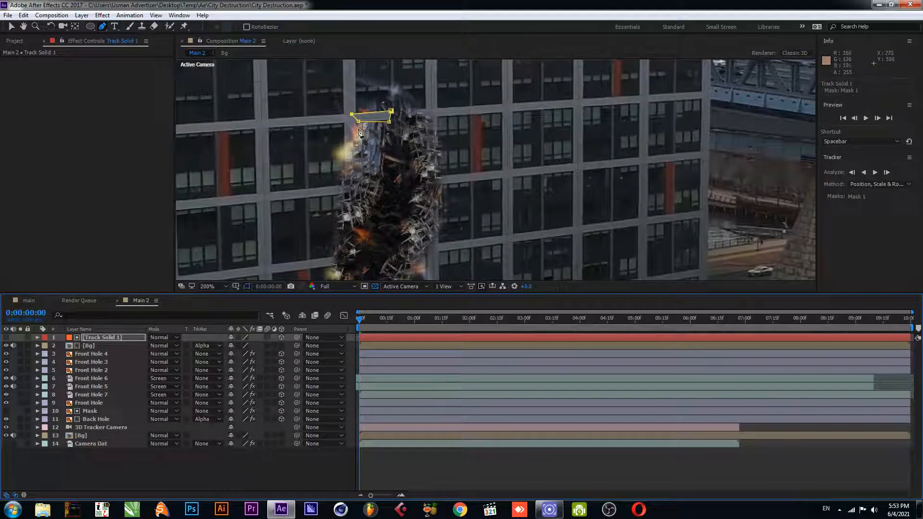
left_click(355, 128)
left_click(355, 169)
left_click(344, 158)
left_click(344, 128)
left_click(355, 128)
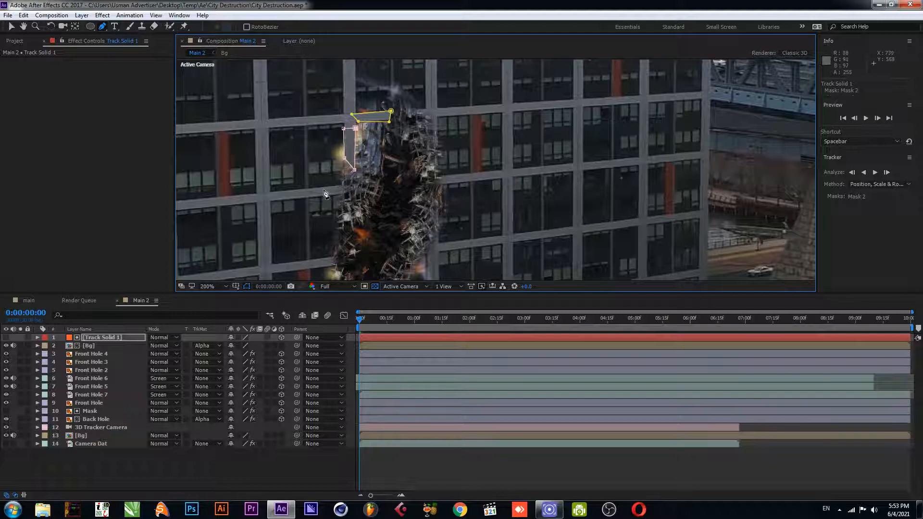
Draw a third mask on Track Solid 1 as a horizontal strip at the hole's lower left
left_click(329, 186)
left_click(377, 182)
left_click(379, 194)
left_click(324, 198)
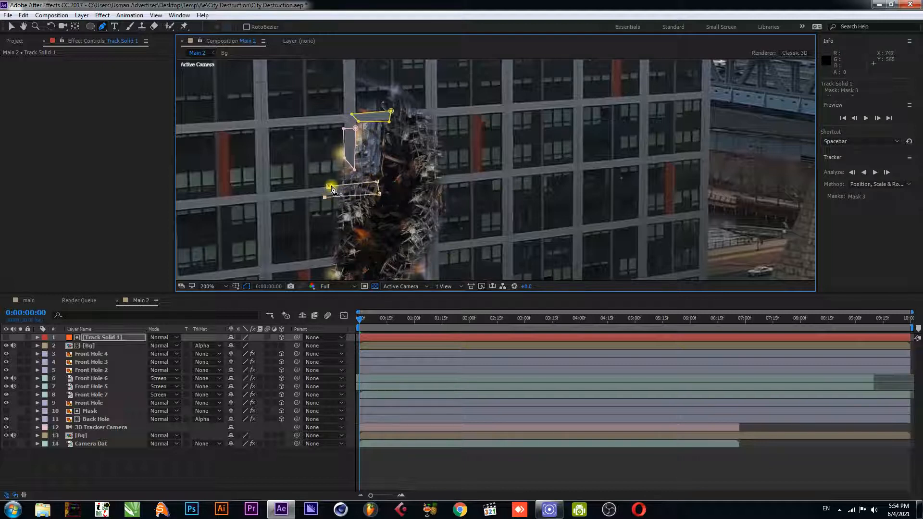
left_click(328, 186)
Draw a fourth mask on Track Solid 1 as a strip on the hole's right side
left_click_drag(363, 217, 338, 202)
key("g")
left_click(389, 167)
left_click(356, 171)
left_click(354, 178)
left_click(381, 176)
left_click(388, 167)
Draw a fifth mask on Track Solid 1 as a thin vertical sliver at the hole's upper right
left_click(356, 104)
left_click(362, 143)
left_click(366, 156)
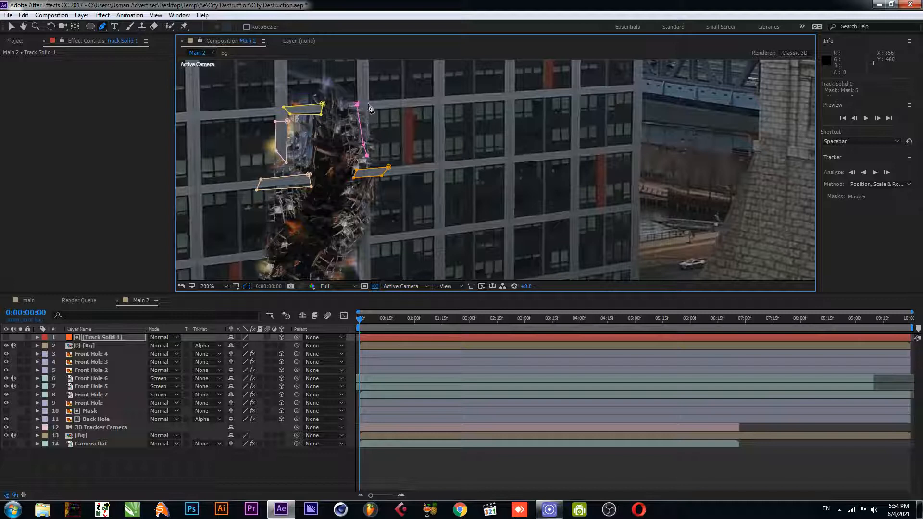
Draw a sixth mask on Track Solid 1 as a horizontal strip lower on the hole's left side
left_click_drag(350, 214, 372, 172)
key("g")
left_click(277, 209)
left_click(330, 204)
left_click(302, 212)
left_click(286, 216)
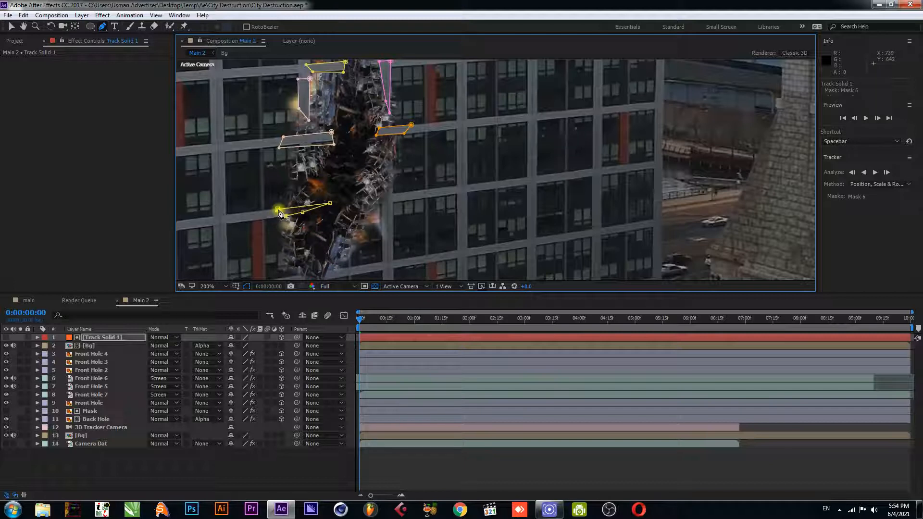
left_click(277, 210)
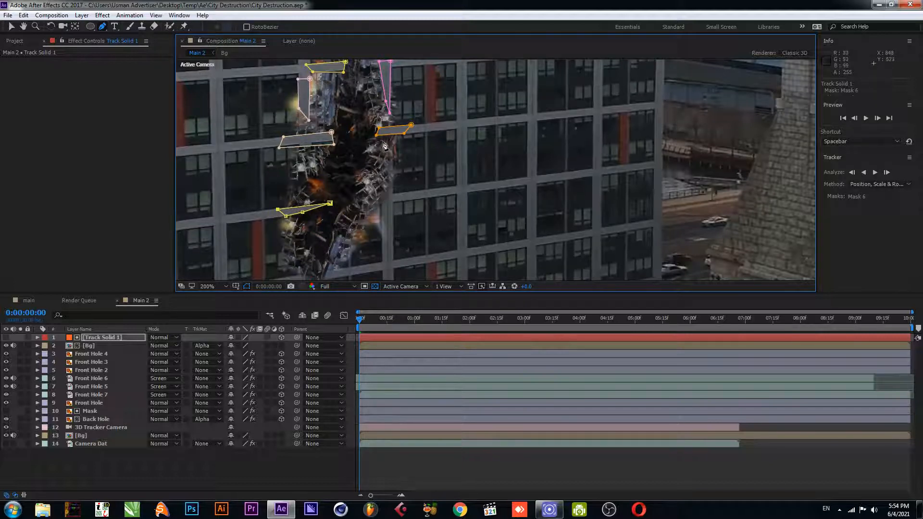
Draw a seventh mask on Track Solid 1 as a vertical strip on the hole's right edge
left_click(390, 193)
left_click(383, 136)
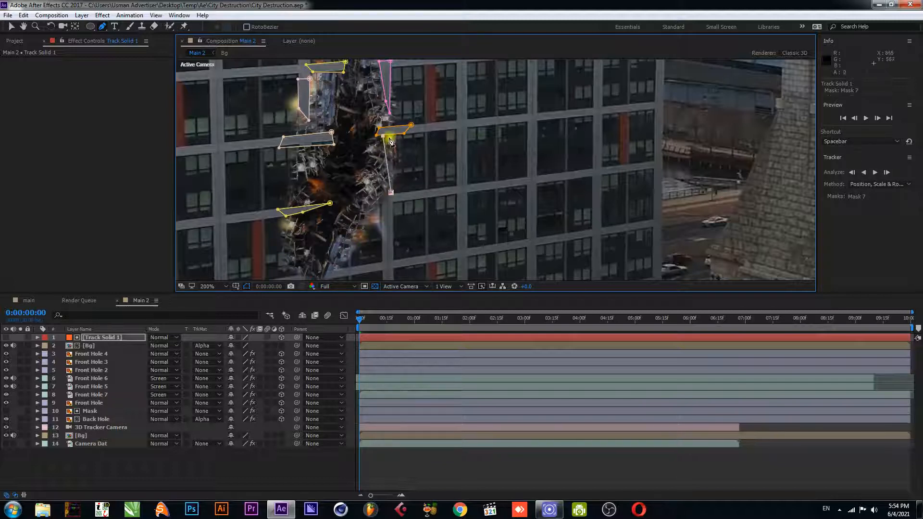
left_click(394, 136)
left_click(391, 192)
left_click_drag(376, 236, 374, 187)
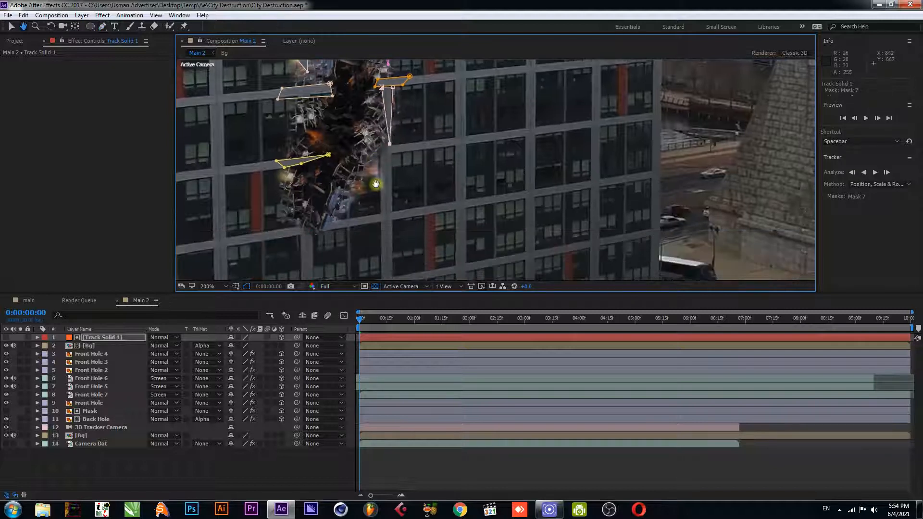
Draw an eighth mask on Track Solid 1 at the hole's bottom left, then deselect the layer
left_click(292, 227)
left_click(291, 235)
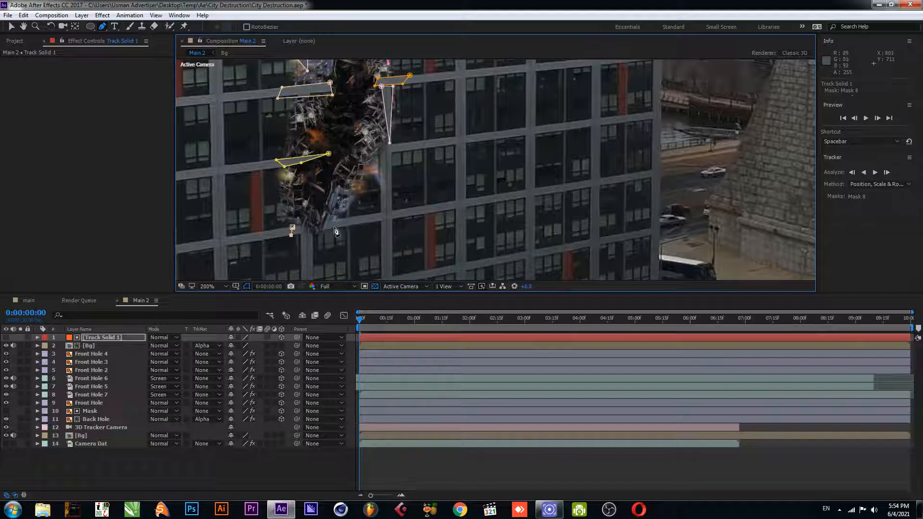
left_click(318, 230)
left_click(311, 221)
left_click(311, 191)
left_click(304, 180)
left_click(301, 216)
left_click(292, 227)
key("v")
left_click(200, 460)
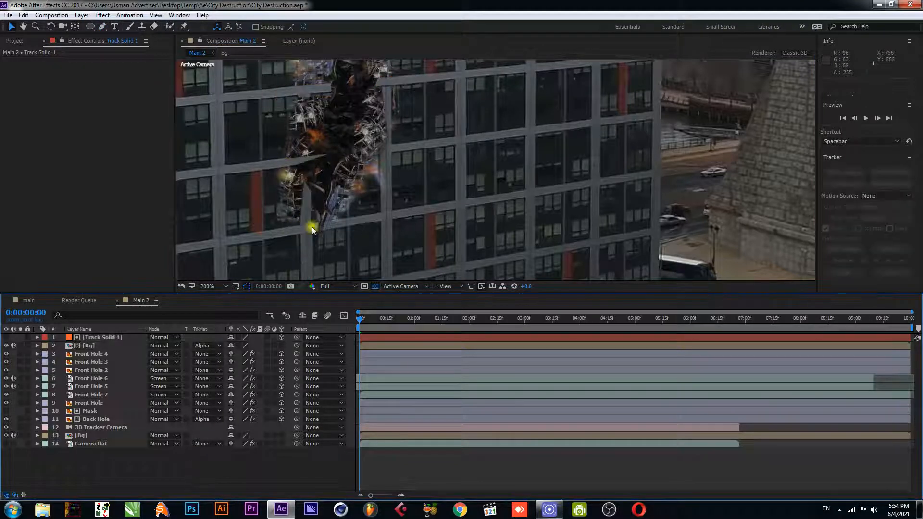
Draw a ninth small mask on Track Solid 1 at the middle of the hole's right edge
scroll(342, 167, "down", 1)
scroll(370, 155, "up", 1)
scroll(371, 154, "down", 1)
scroll(377, 152, "up", 1)
left_click(99, 338)
left_click(392, 162)
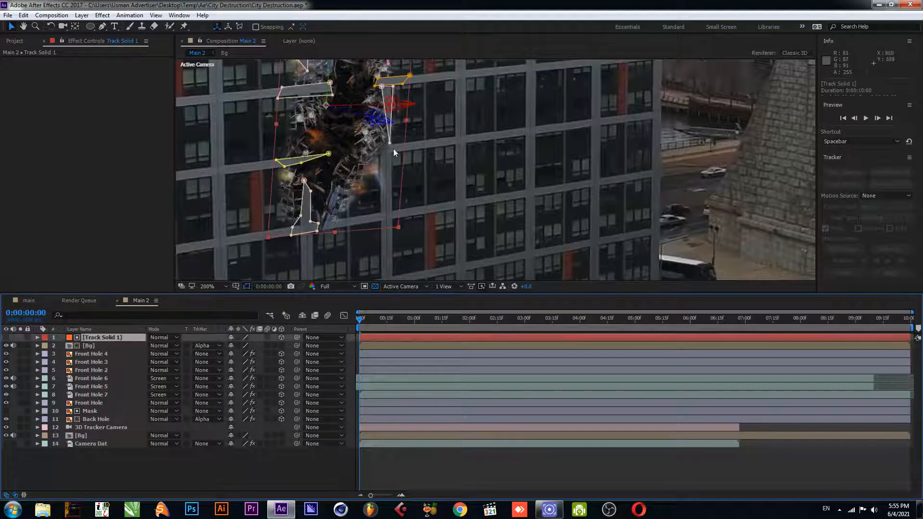
left_click(102, 26)
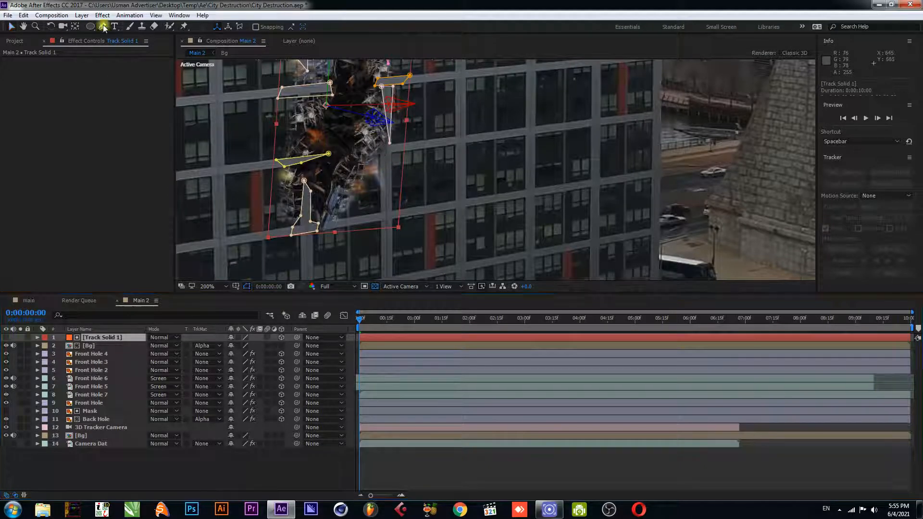
left_click(383, 146)
left_click(364, 148)
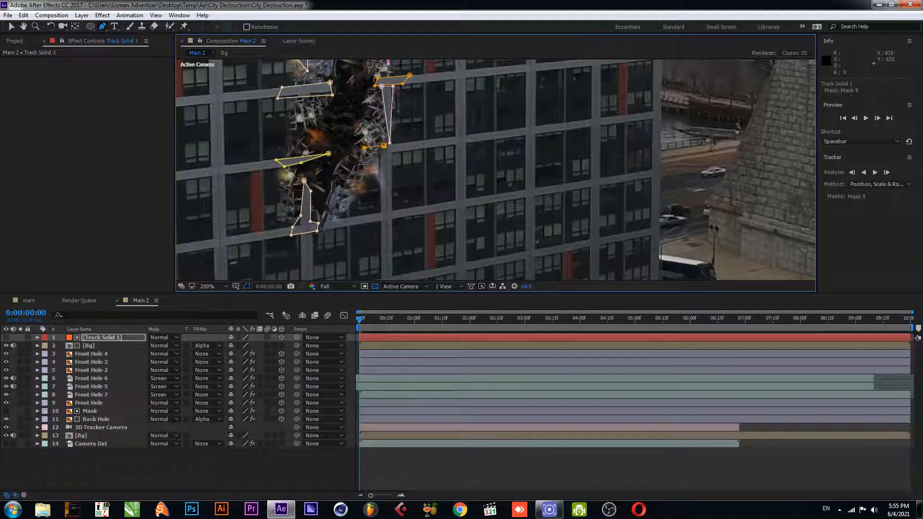
left_click(375, 153)
left_click(385, 156)
key("v")
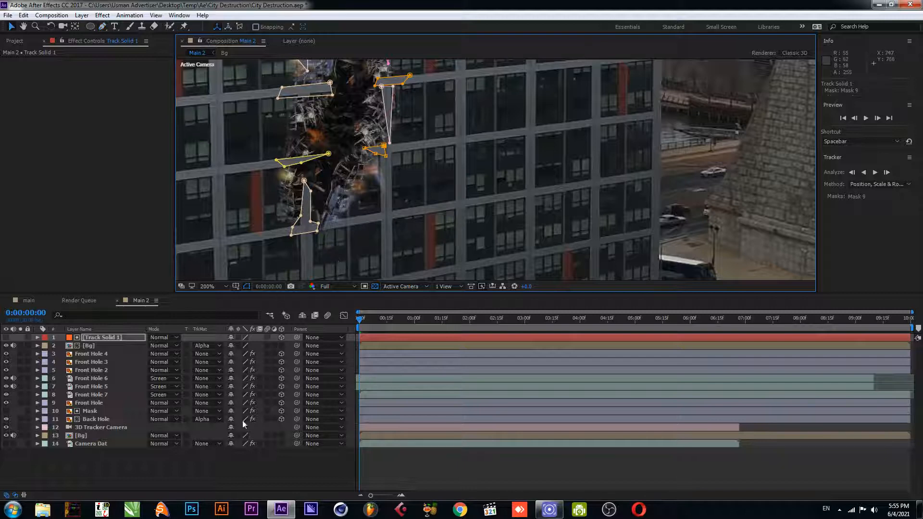
left_click(233, 459)
Preview the composition and return to its start
scroll(411, 131, "down", 1)
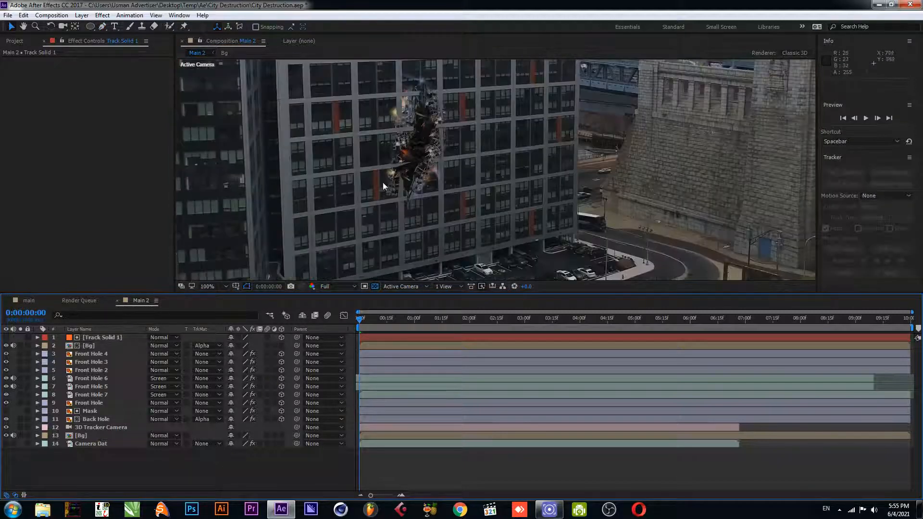
key("space")
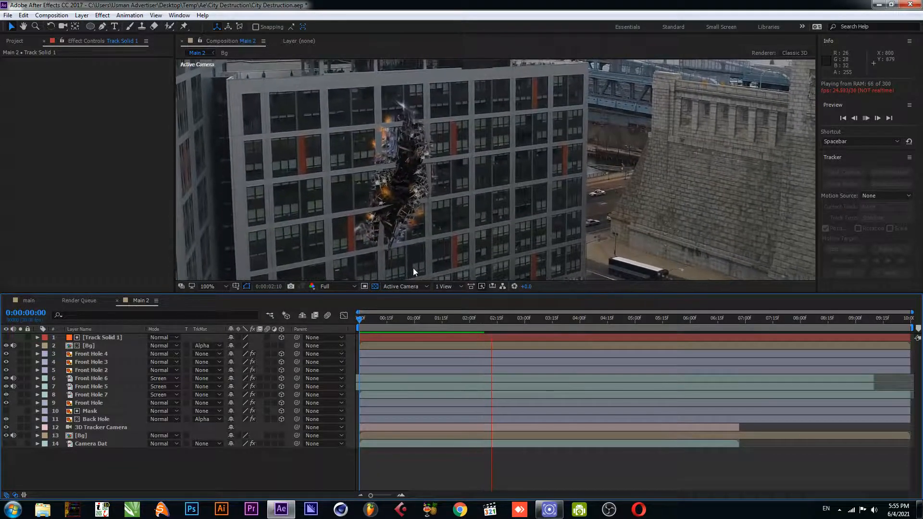
key("space")
key("Home")
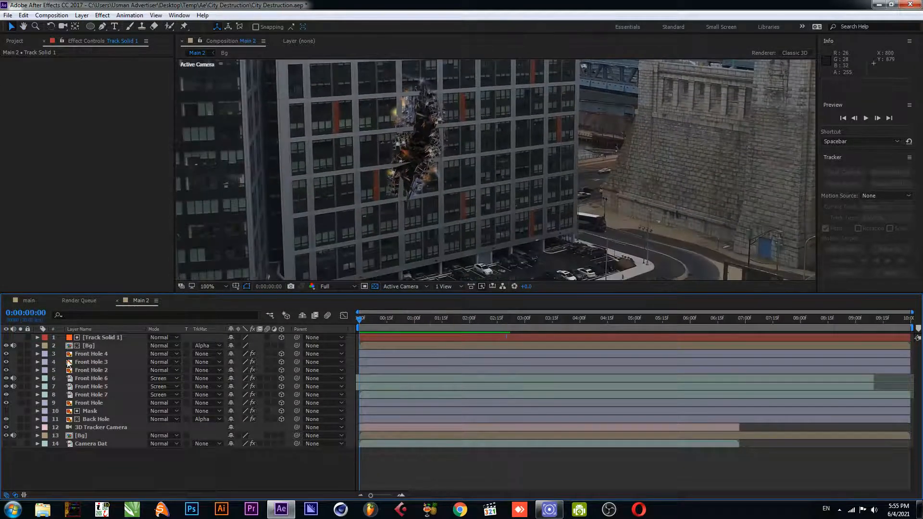
Solo the top Bg layer to inspect the masked facade pieces, unsolo it, and save the project
left_click(21, 345)
key("space")
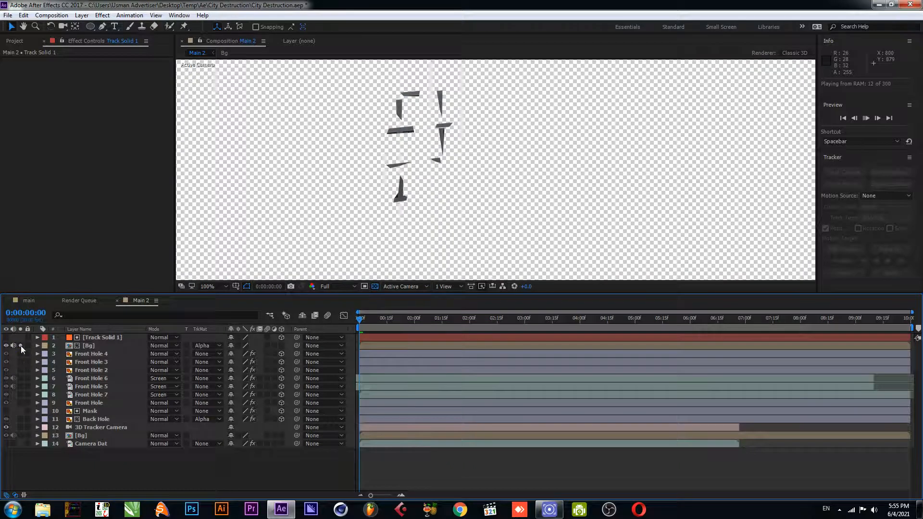
left_click(21, 345)
key("ctrl+s")
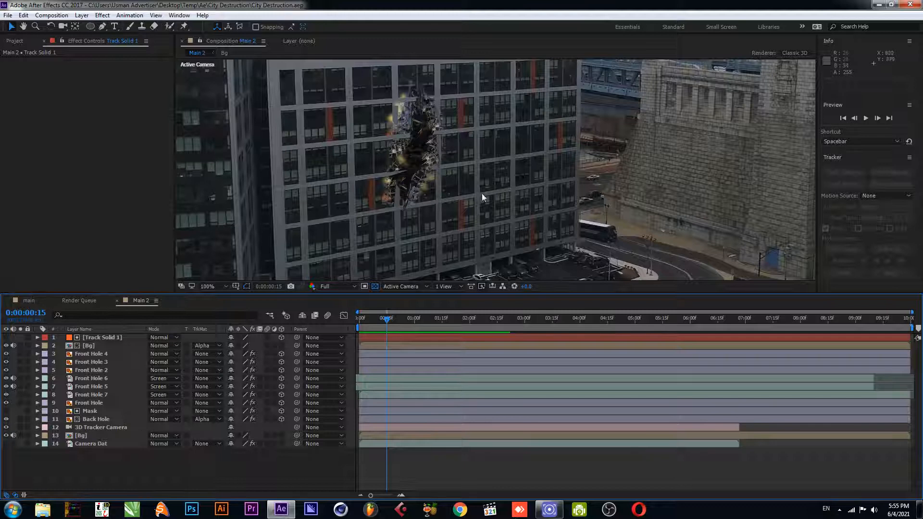
Select the Camera Dat layer's 3D Camera Tracker to display its track points
scroll(483, 192, "down", 2)
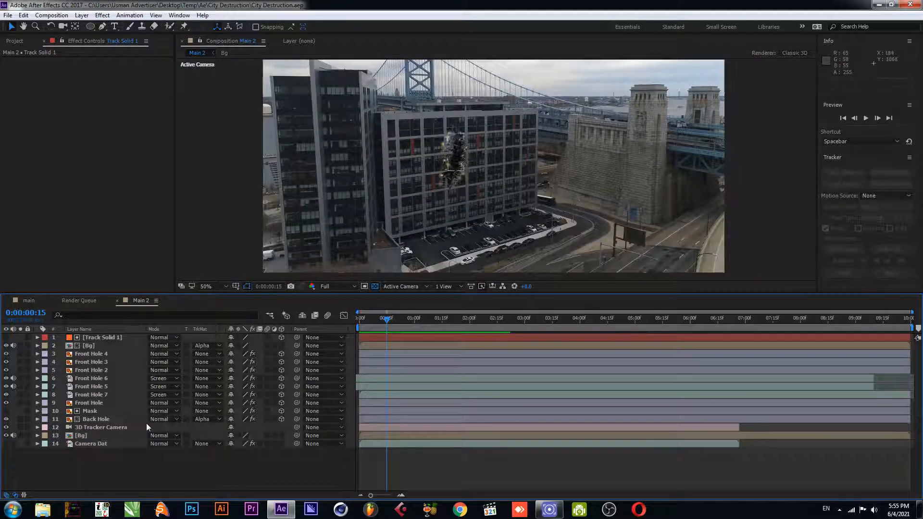
left_click(109, 442)
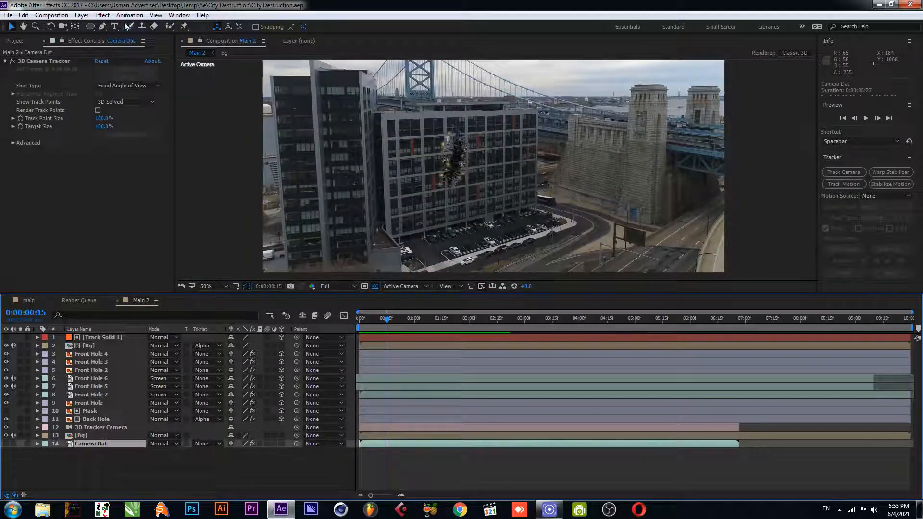
left_click(46, 60)
scroll(452, 228, "up", 2)
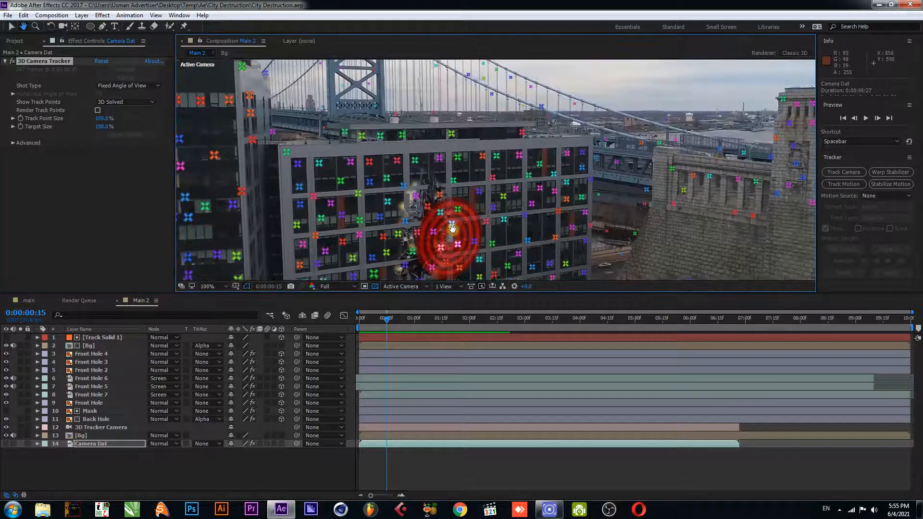
Select three track points on the building's roof edge and create a solid from them
right_click(415, 162)
left_click(323, 167)
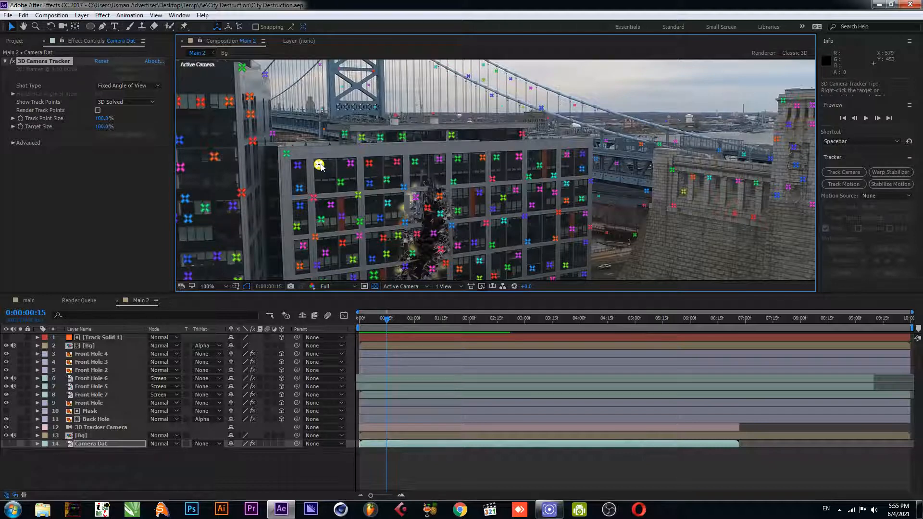
left_click(567, 154, "shift")
left_click(451, 135, "shift")
right_click(451, 138)
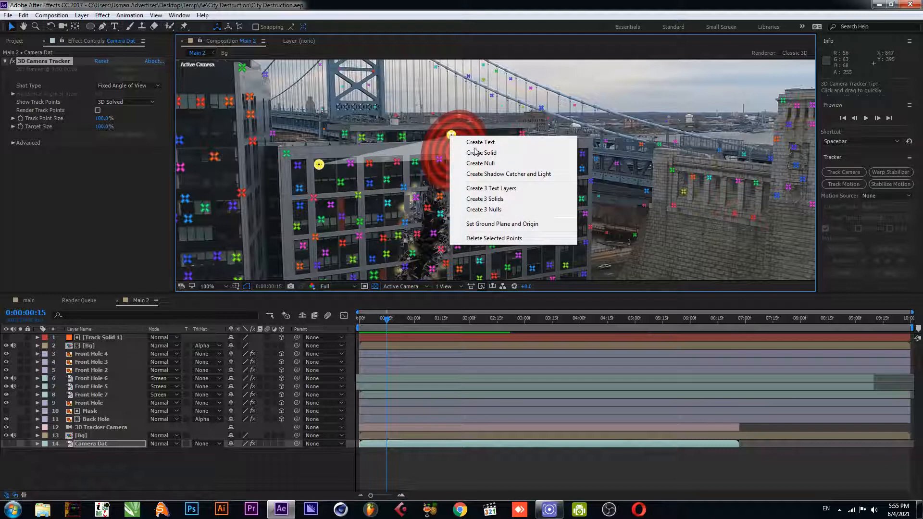
left_click(457, 145)
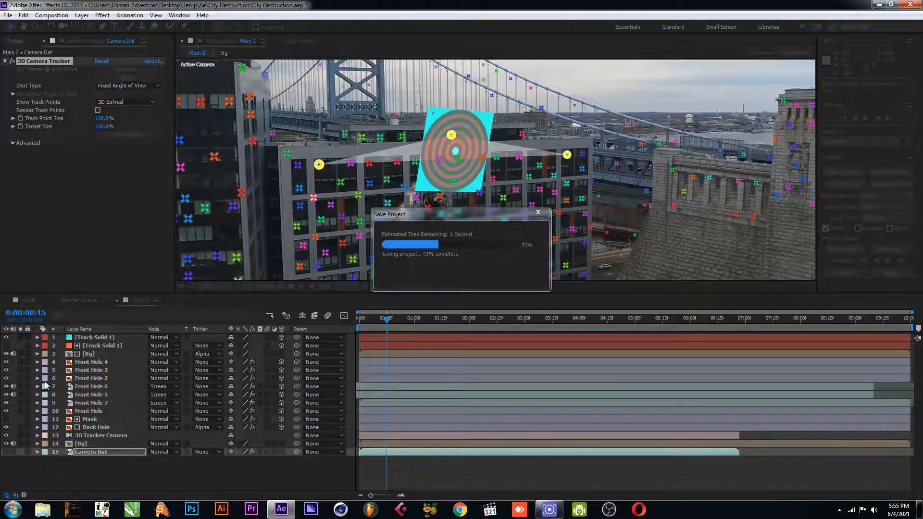
Scale the new track solid wider and rotate it to lie along the building's top edge
left_click_drag(422, 150, 306, 143)
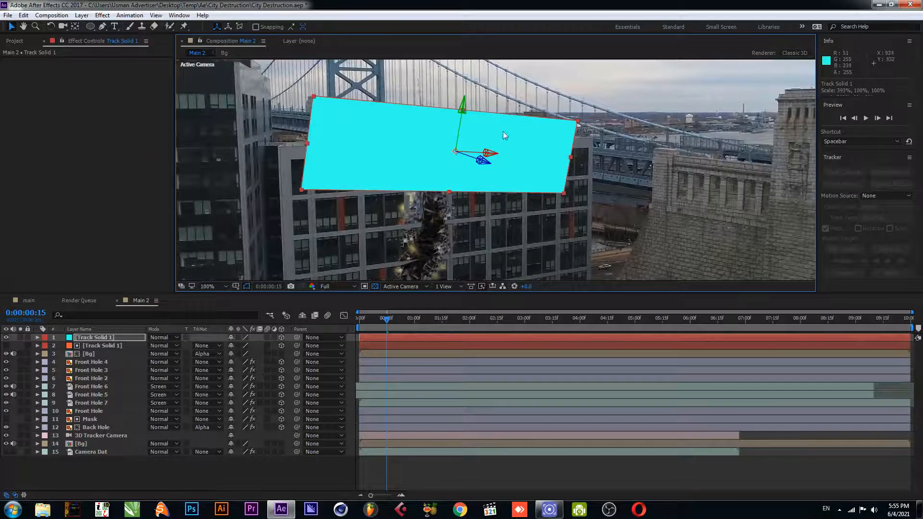
key("w")
left_click_drag(491, 156, 487, 153)
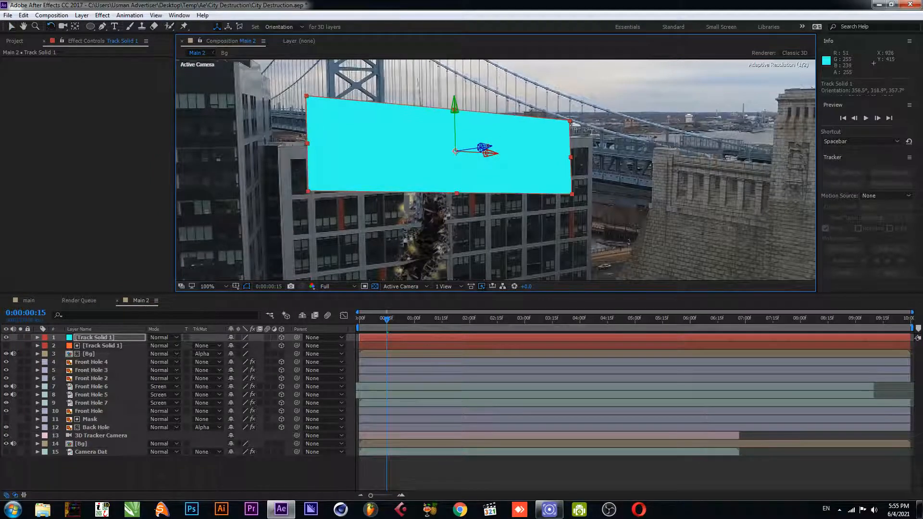
key("v")
Replace Track Solid 1 with the cracks_CG.jpg footage and save the project
left_click(18, 42)
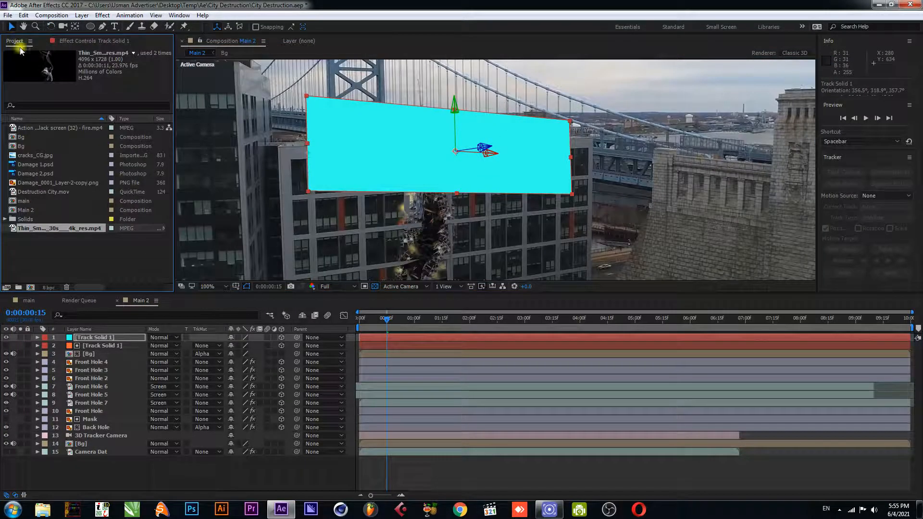
left_click(97, 248)
key("ctrl+s")
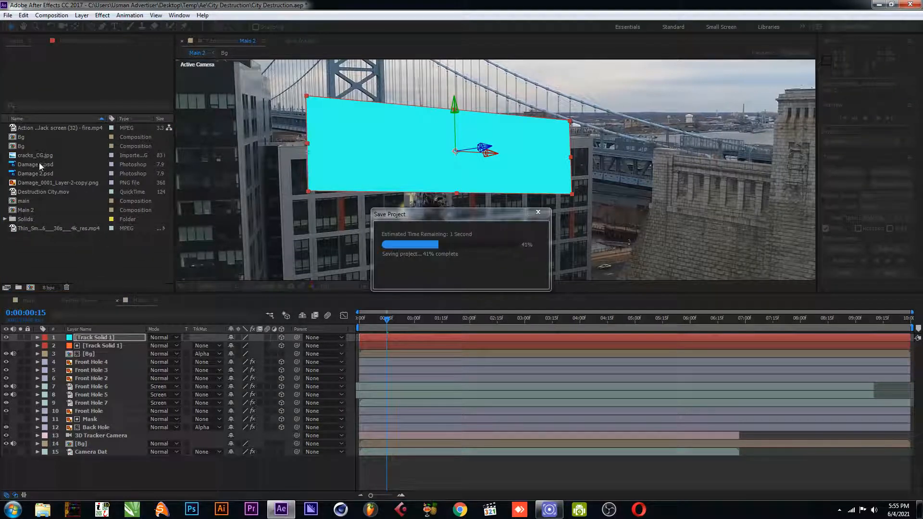
left_click(41, 157)
left_click(99, 337)
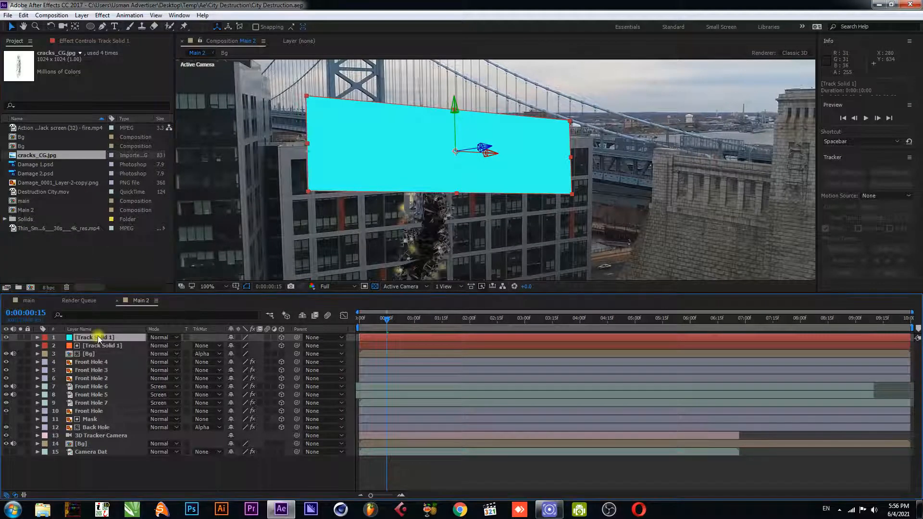
left_click_drag(49, 157, 85, 341)
key("ctrl+s")
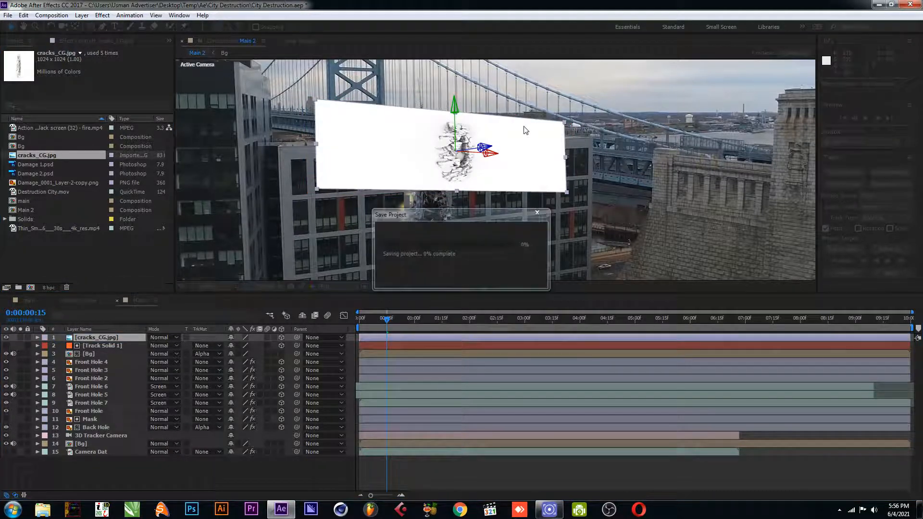
Rotate the cracks layer flat along the roof edge and set its blending mode to Multiply
key("w")
left_click_drag(564, 120, 277, 161)
key("v")
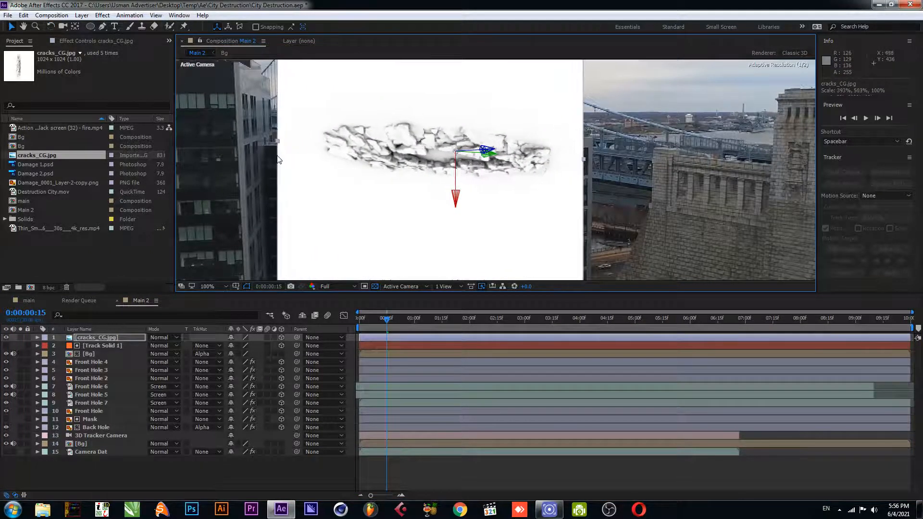
left_click(161, 337)
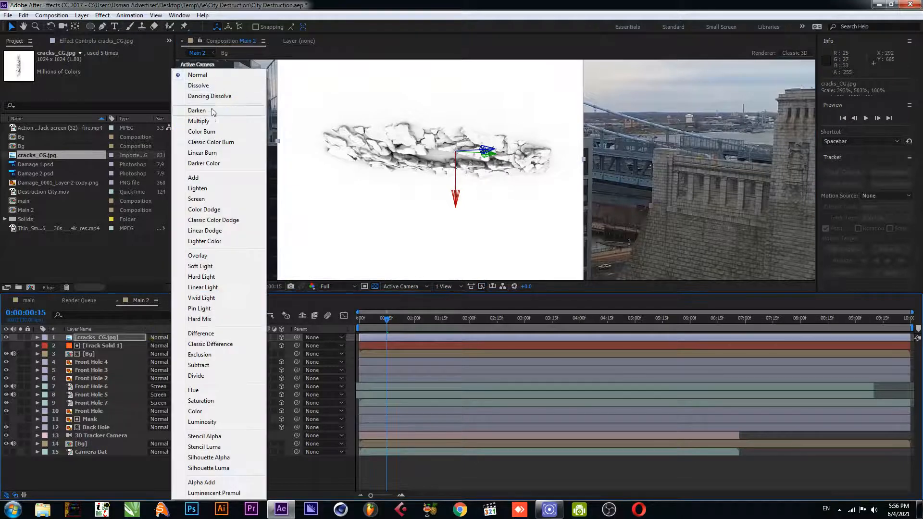
left_click(199, 121)
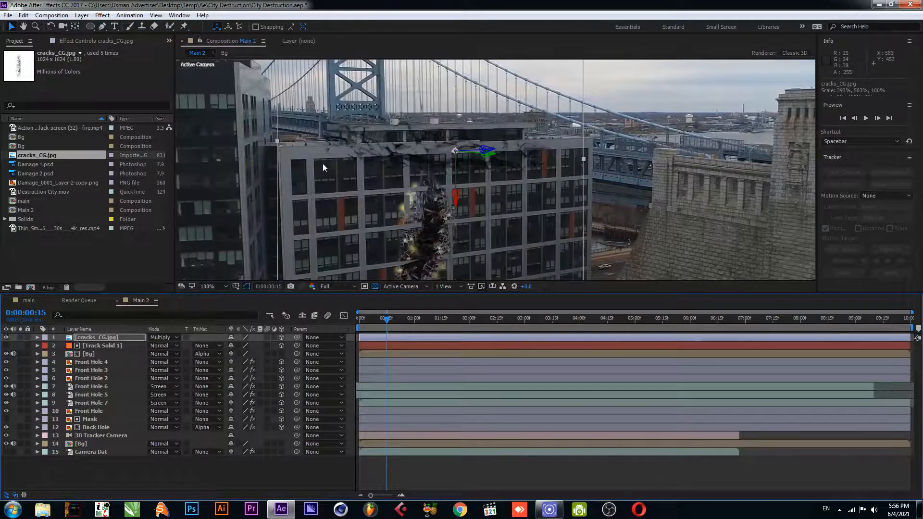
Fine-tune the cracks layer's rotation and stretch its width to span the building's top edge
key("comma")
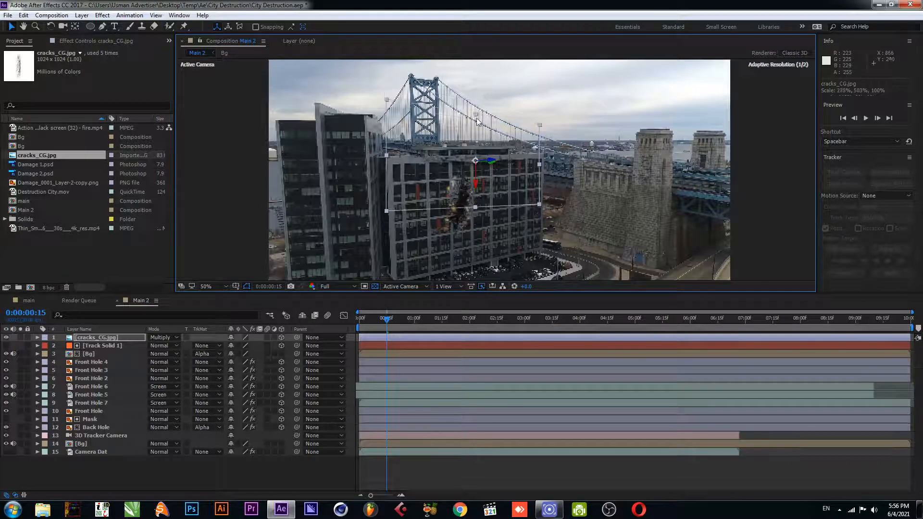
key("period")
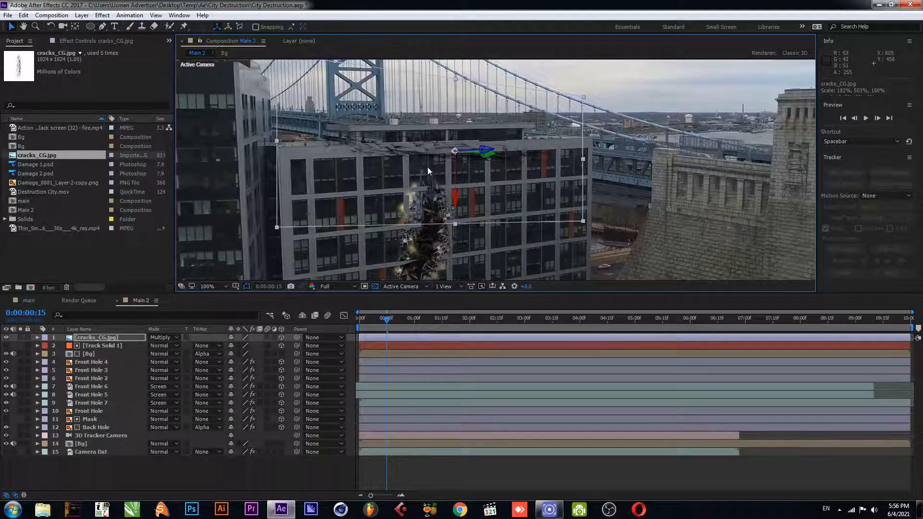
key("w")
left_click_drag(453, 197, 453, 198)
key("v")
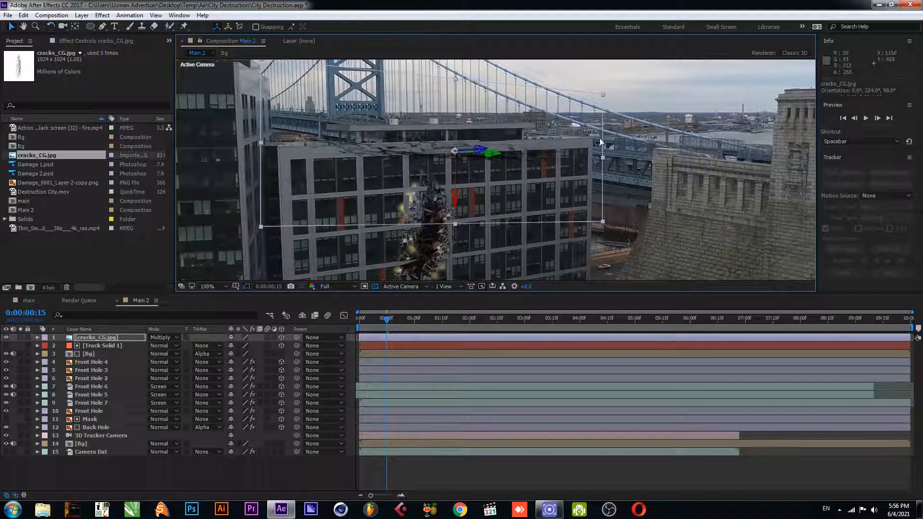
left_click_drag(605, 159, 624, 154)
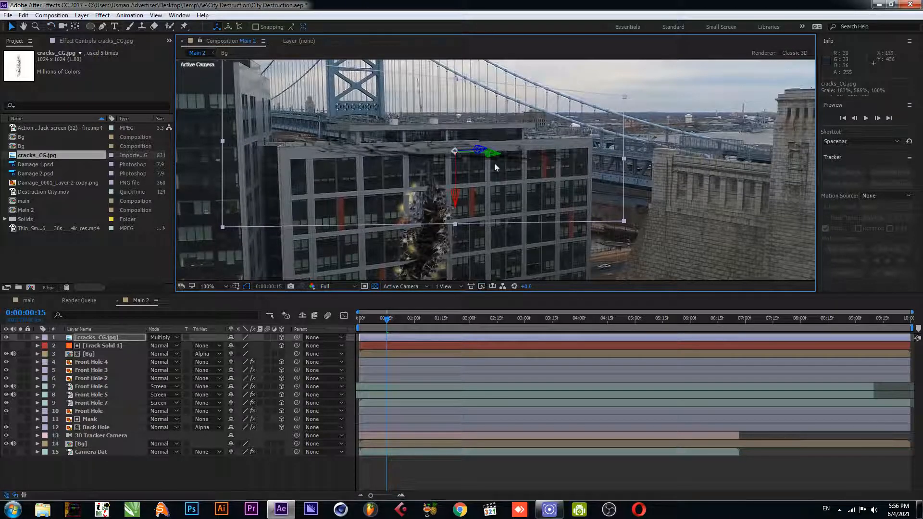
left_click_drag(222, 142, 260, 151)
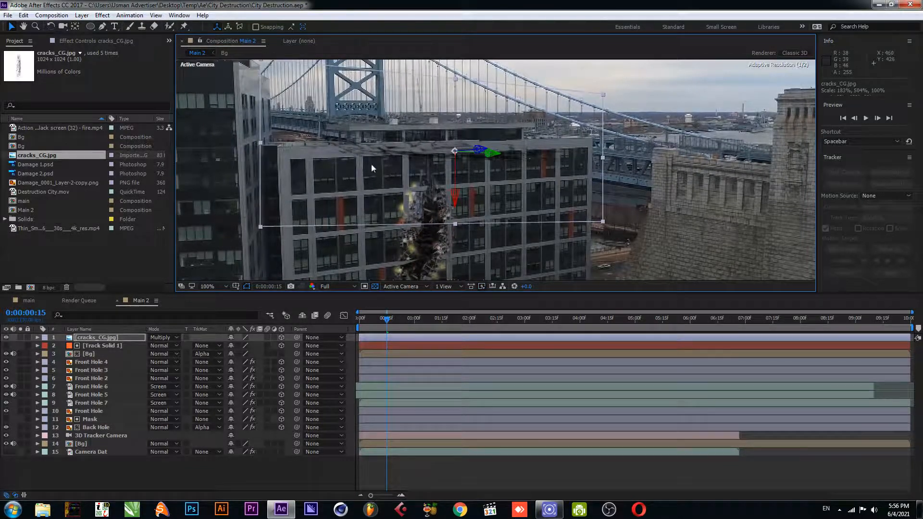
Draw a thin four-point mask along the building's top edge on the cracks layer and view its feather
left_click(102, 27)
left_click(279, 147)
left_click(590, 139)
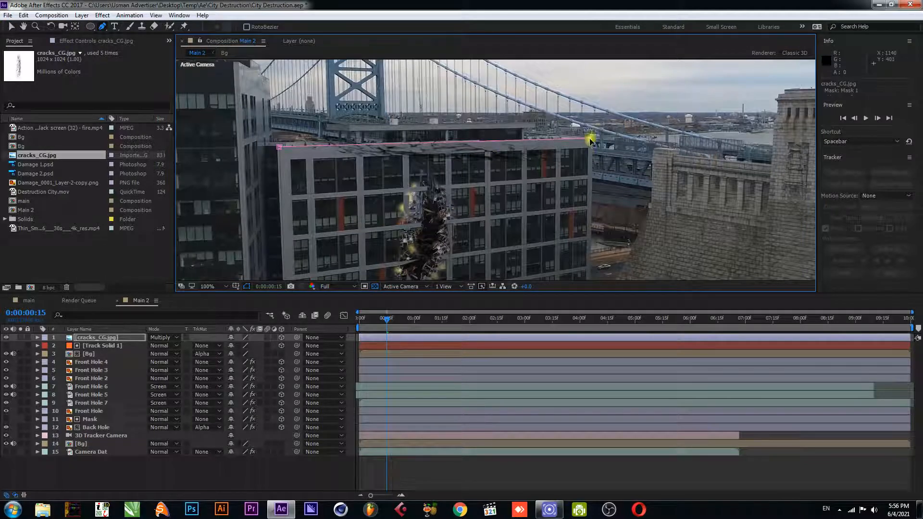
left_click(280, 159)
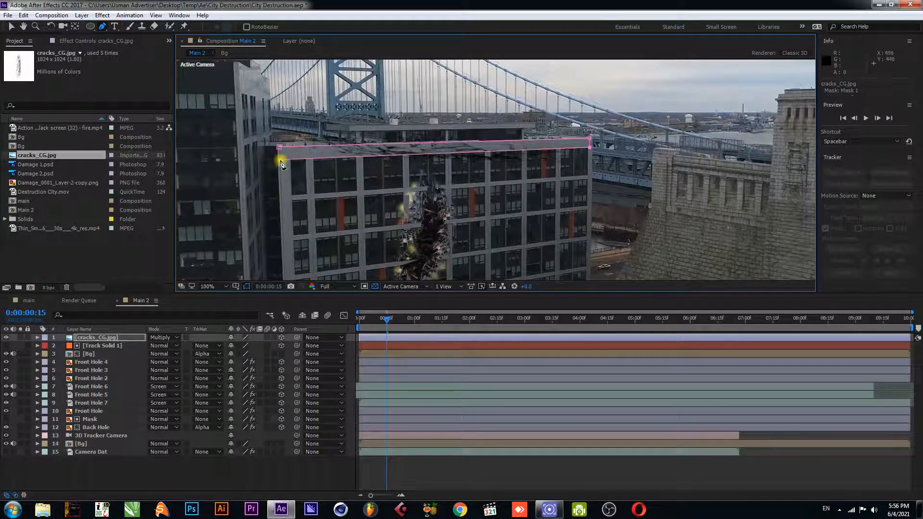
left_click(279, 146)
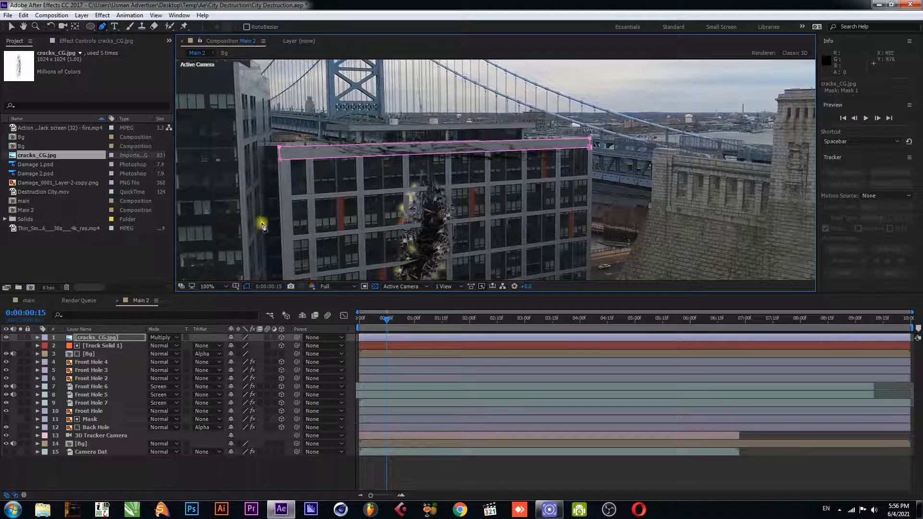
left_click(104, 336)
key("f")
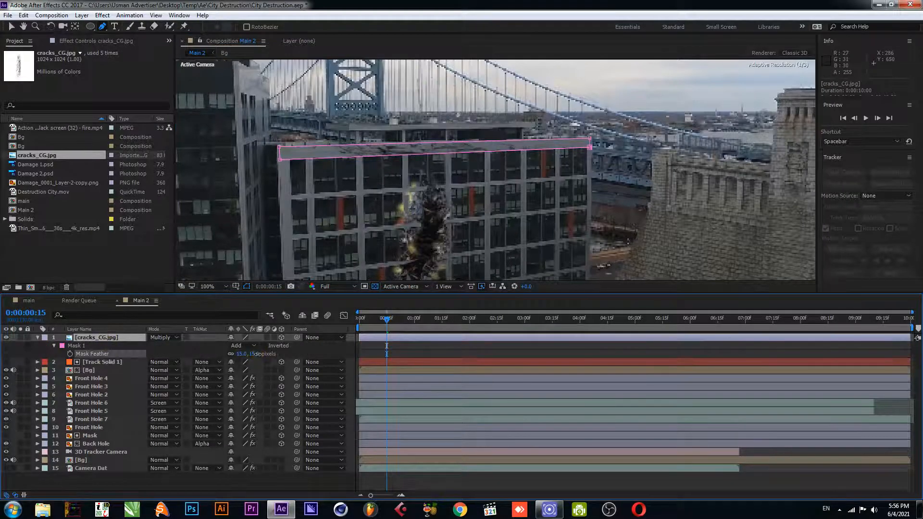
left_click(38, 337)
left_click(137, 464)
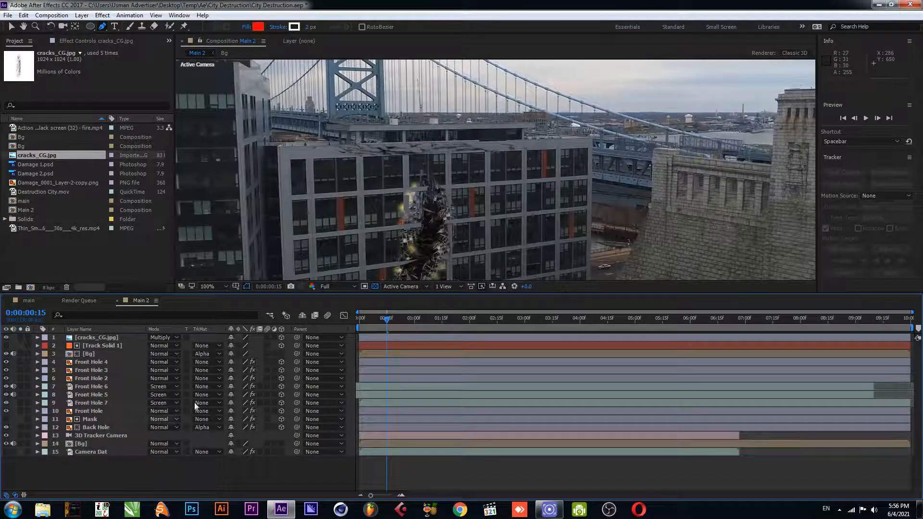
Preview the composition from the start and save the project
key("v")
left_click_drag(392, 317, 331, 322)
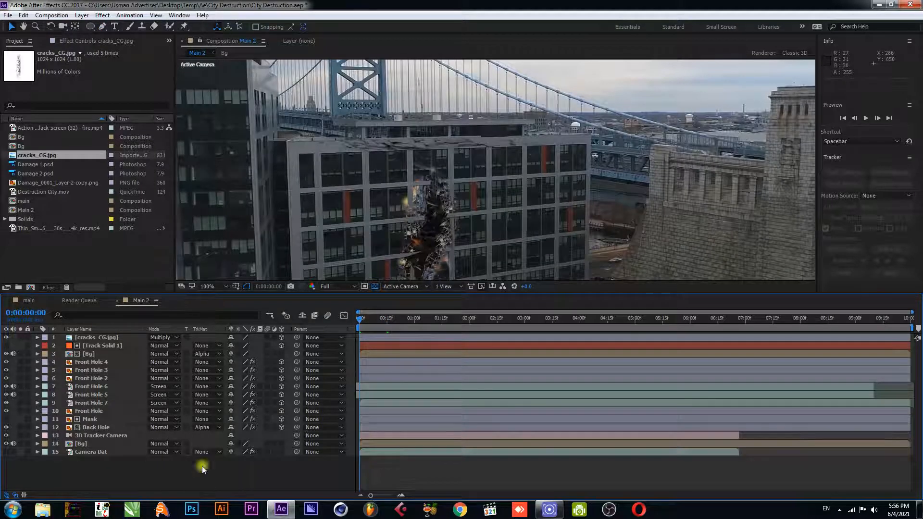
key("space")
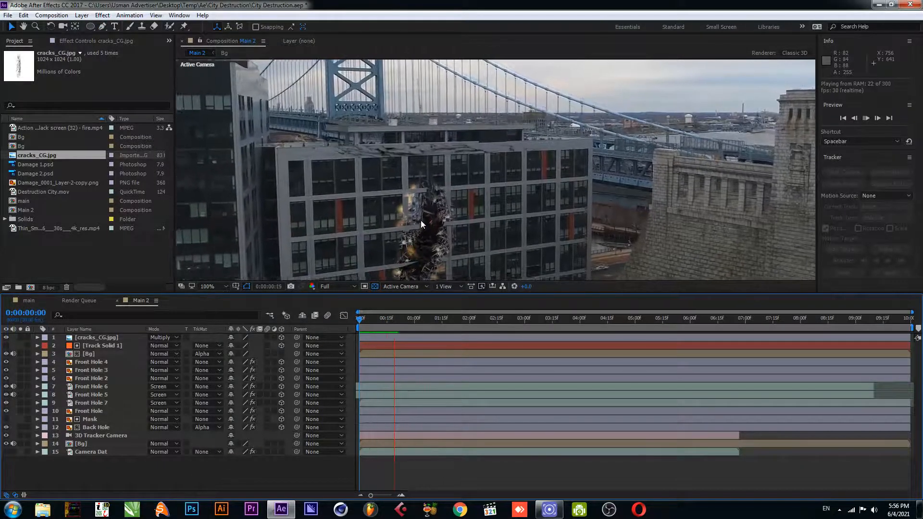
key("space")
scroll(421, 220, "down", 1)
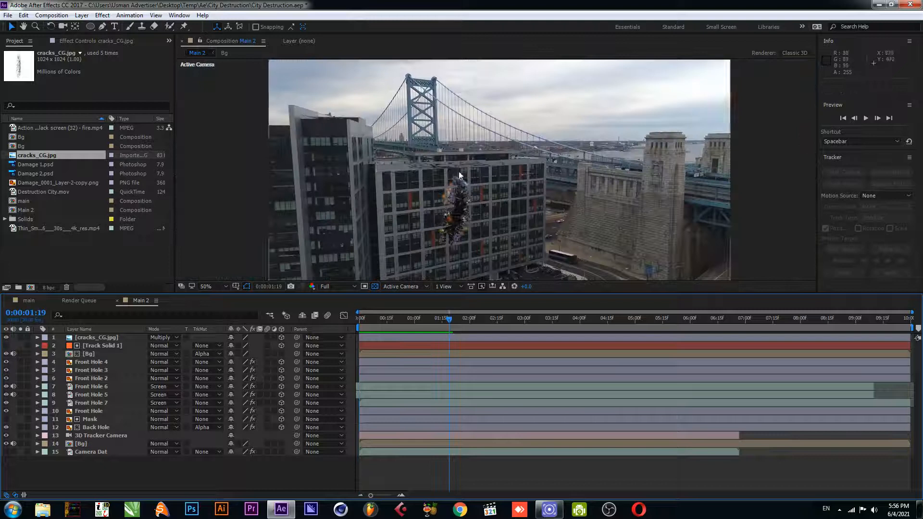
key("ctrl+s")
Show the Camera Dat tracker points and create a solid from a track point on the bridge tower's wall
left_click(99, 452)
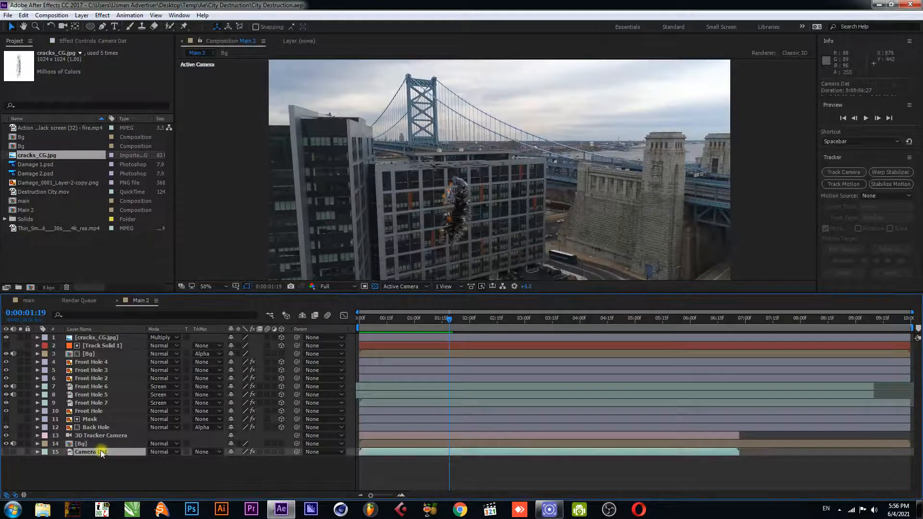
left_click(72, 61)
left_click(46, 62)
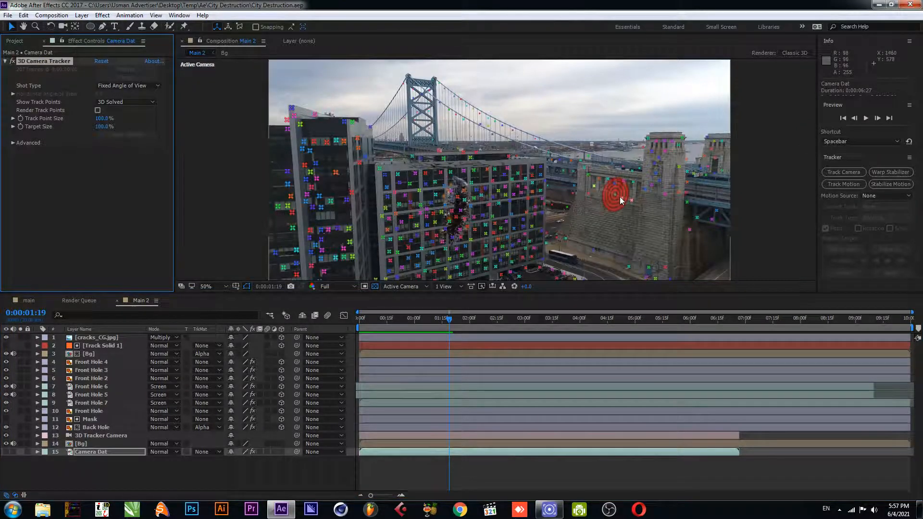
scroll(619, 197, "up", 1)
key("space")
left_click_drag(682, 202, 418, 130)
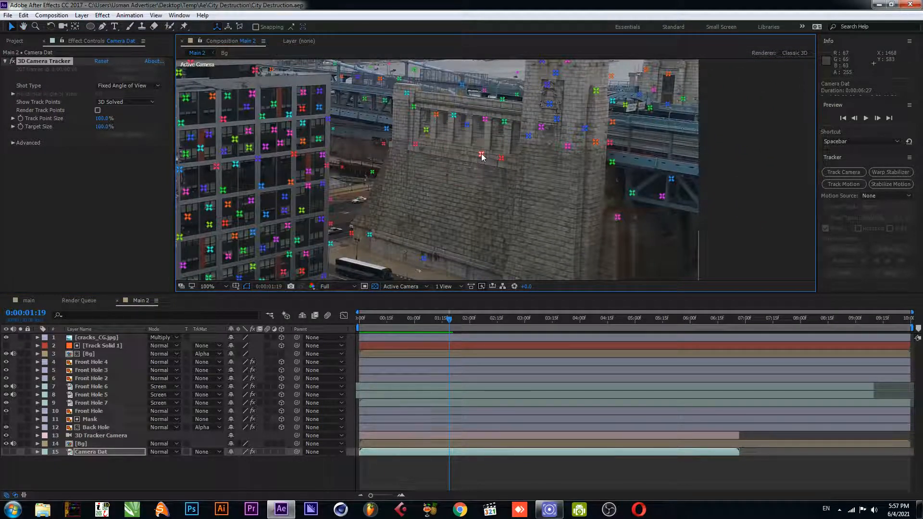
key("space")
left_click_drag(565, 160, 477, 212)
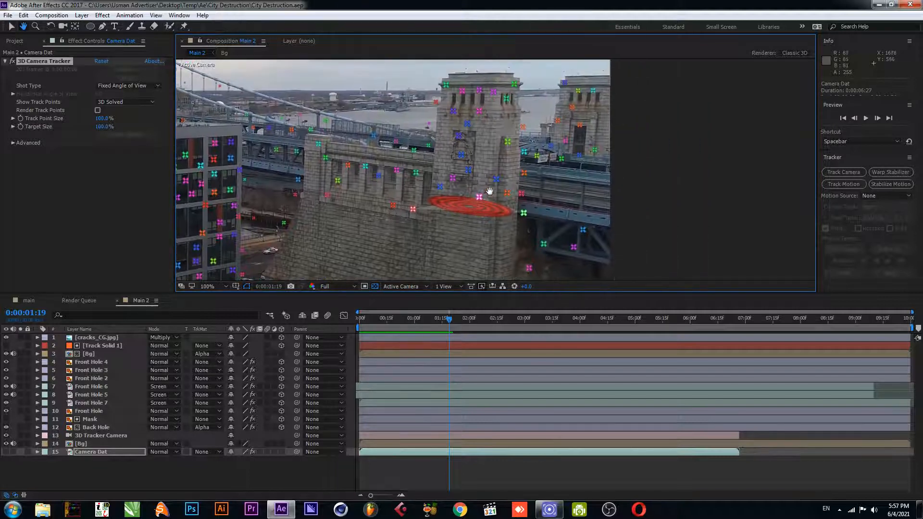
right_click(496, 178)
left_click(517, 193)
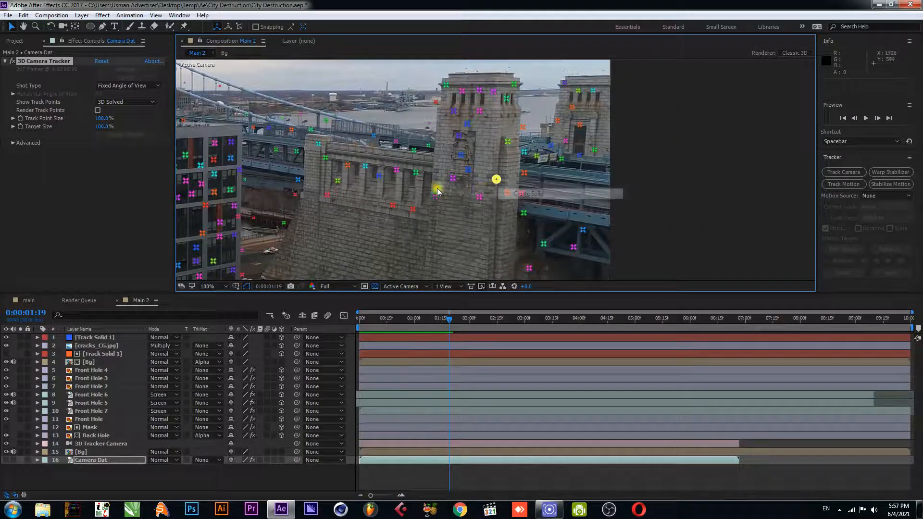
Scale up the tower's track solid and rotate it to face along the tower wall
left_click(100, 338)
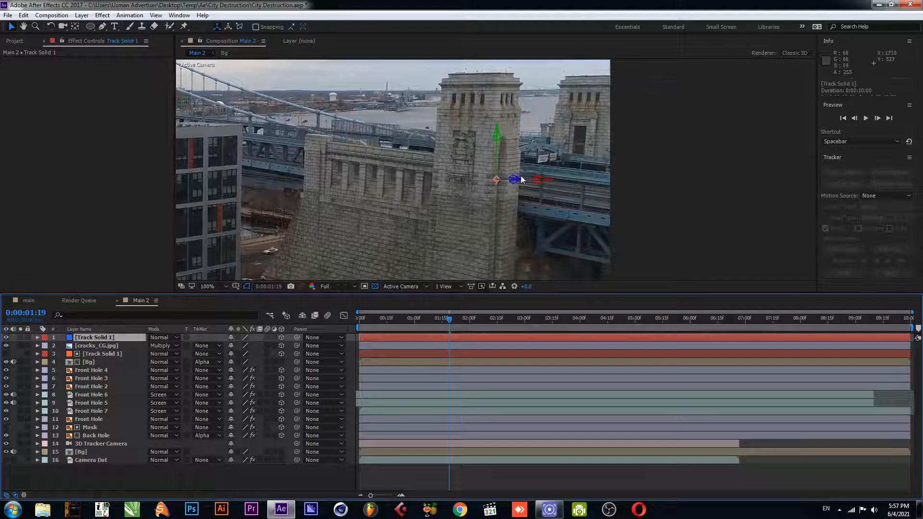
key("s")
left_click_drag(258, 345, 650, 159)
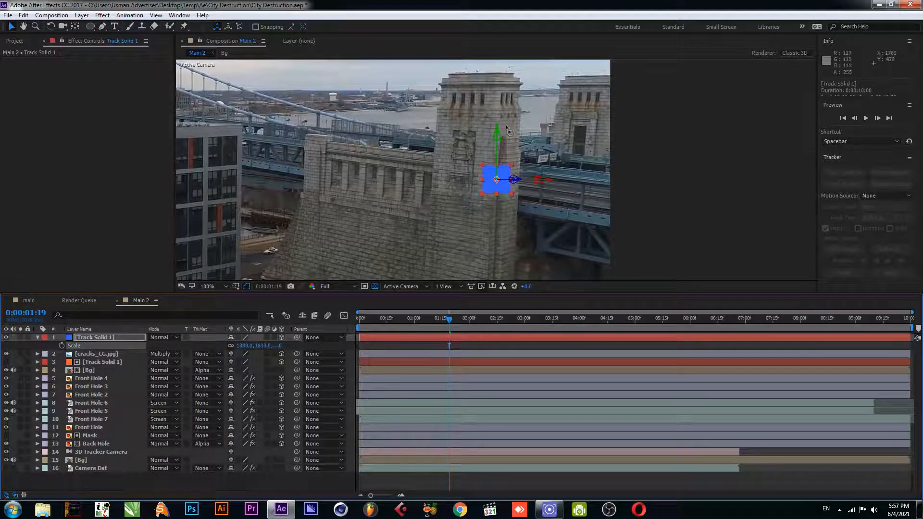
key("w")
left_click_drag(497, 134, 520, 128)
left_click(76, 143)
left_click(15, 41)
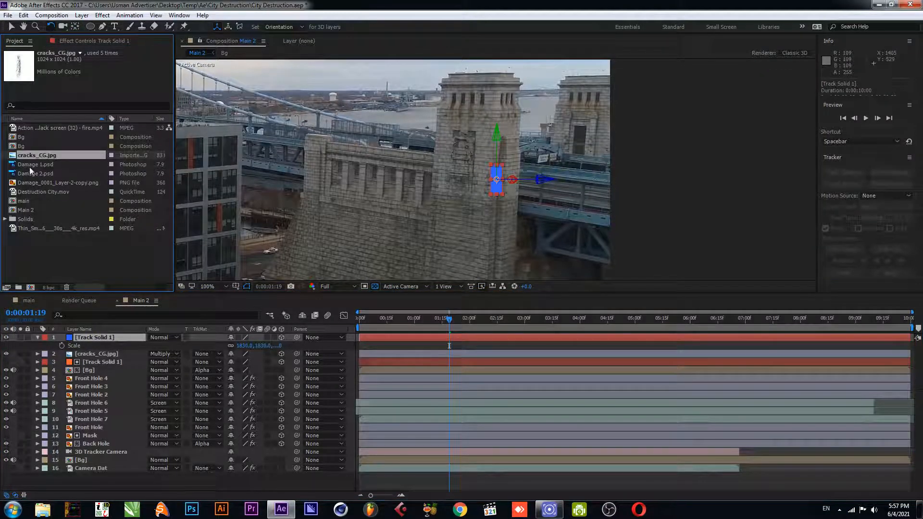
Replace the tower solid with cracks_CG.jpg and position it on the tower wall
left_click_drag(45, 157, 82, 337)
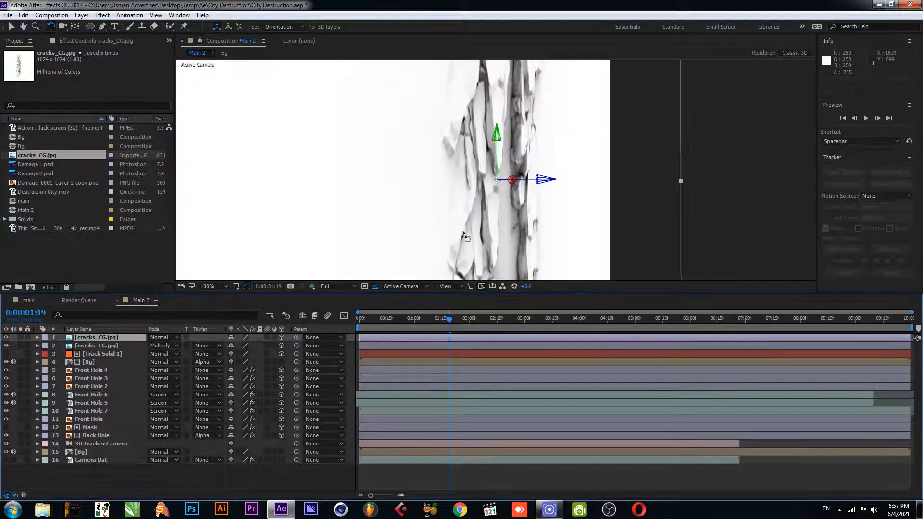
scroll(518, 191, "down", 6)
key("v")
left_click_drag(391, 170, 491, 178)
scroll(493, 168, "up", 4)
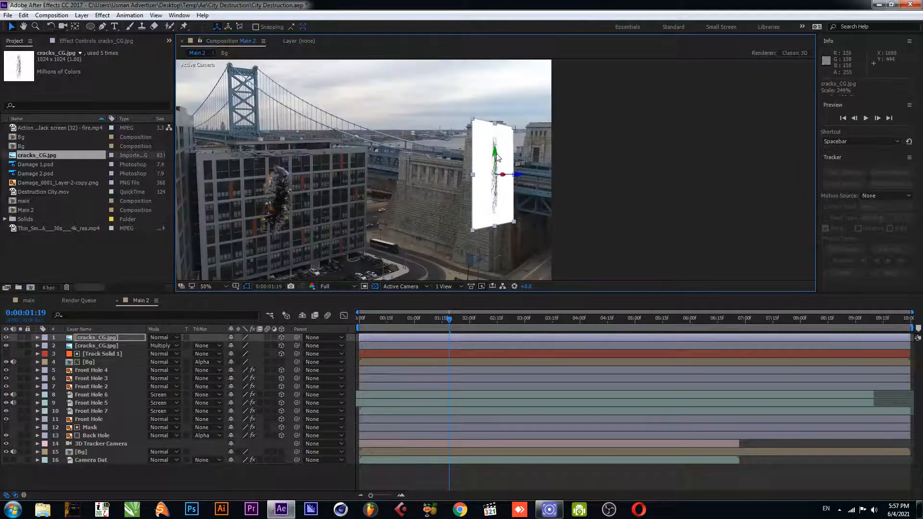
Set the cracks layer's blending mode to Multiply
left_click(162, 337)
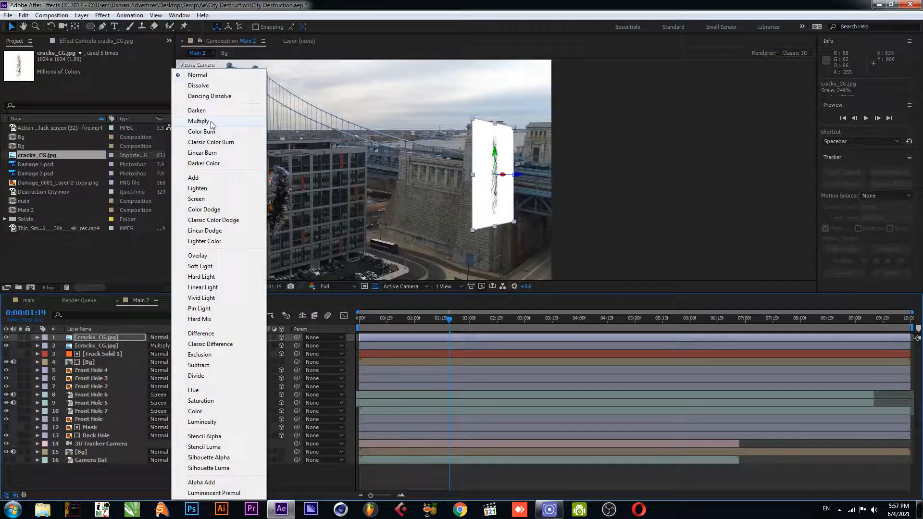
left_click(212, 124)
scroll(511, 221, "up", 2)
left_click_drag(534, 206, 467, 201)
Reposition and stretch the cracks layer vertically along the tower wall, then save the project
key("v")
left_click_drag(389, 169, 293, 177)
left_click_drag(434, 268, 434, 40)
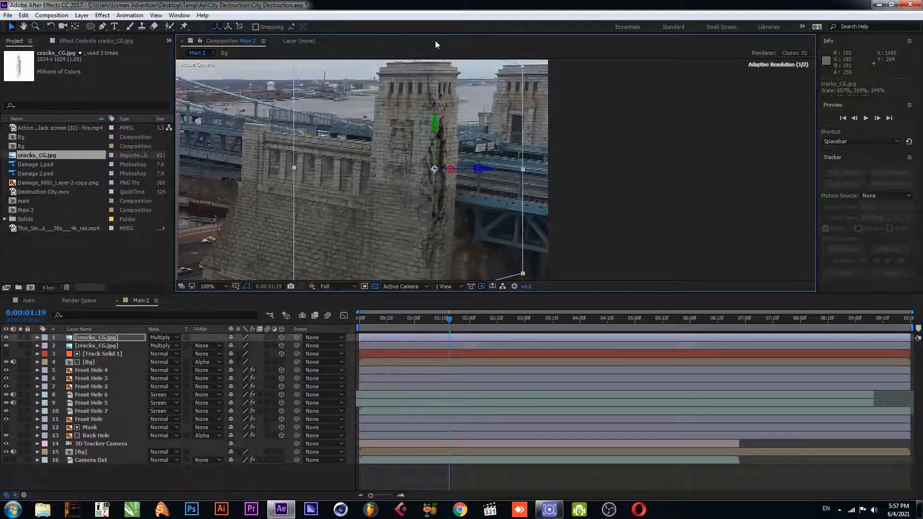
scroll(436, 180, "down", 1)
left_click(595, 181)
key("ctrl+s")
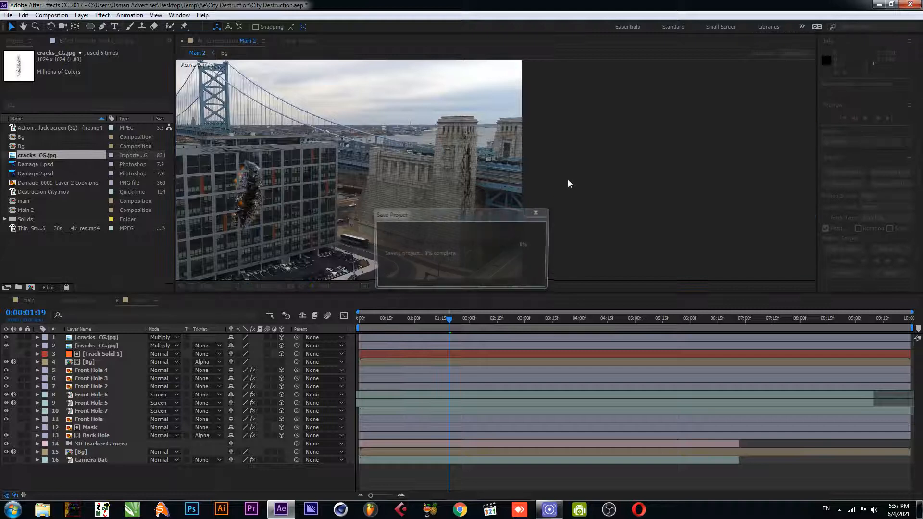
Show the Camera Dat track points and create a solid from a track point on the top of the tower
left_click(105, 339)
left_click(96, 459)
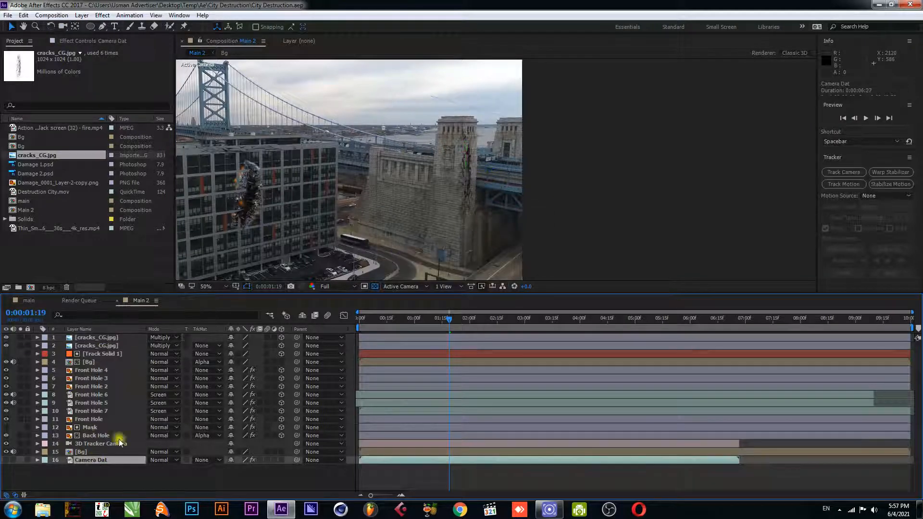
left_click(91, 42)
left_click(44, 60)
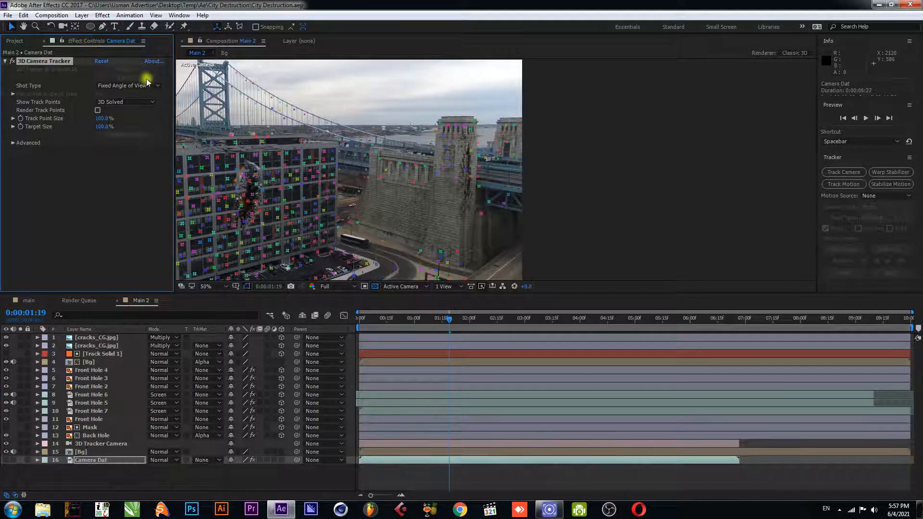
scroll(408, 185, "up", 2)
left_click_drag(445, 175, 440, 185)
key("v")
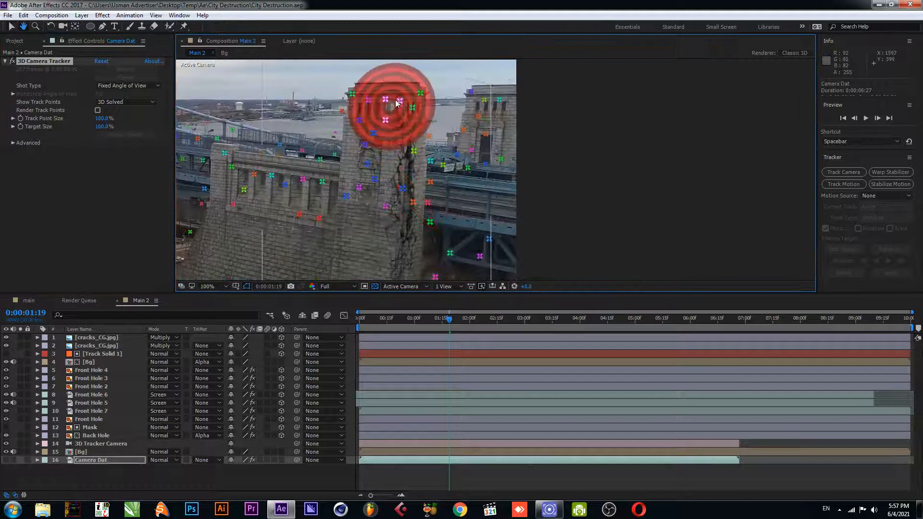
scroll(387, 107, "up", 1)
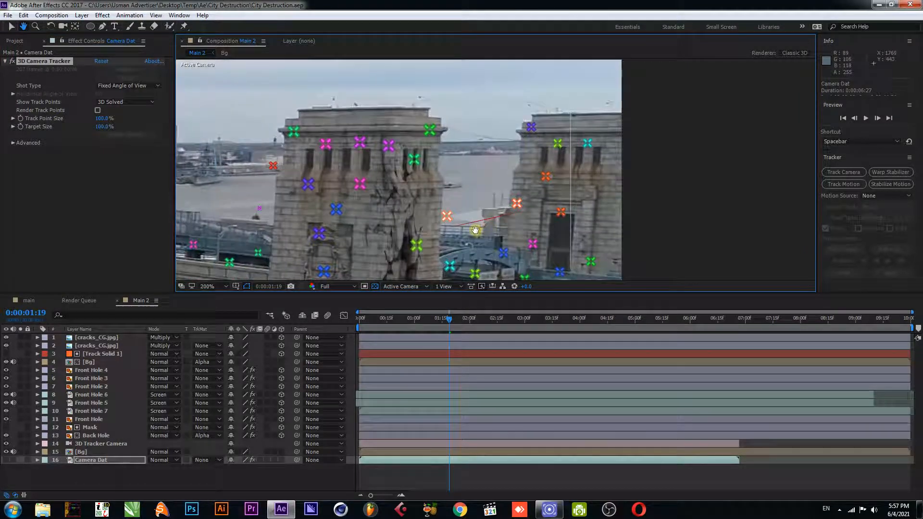
right_click(359, 142)
left_click(385, 160)
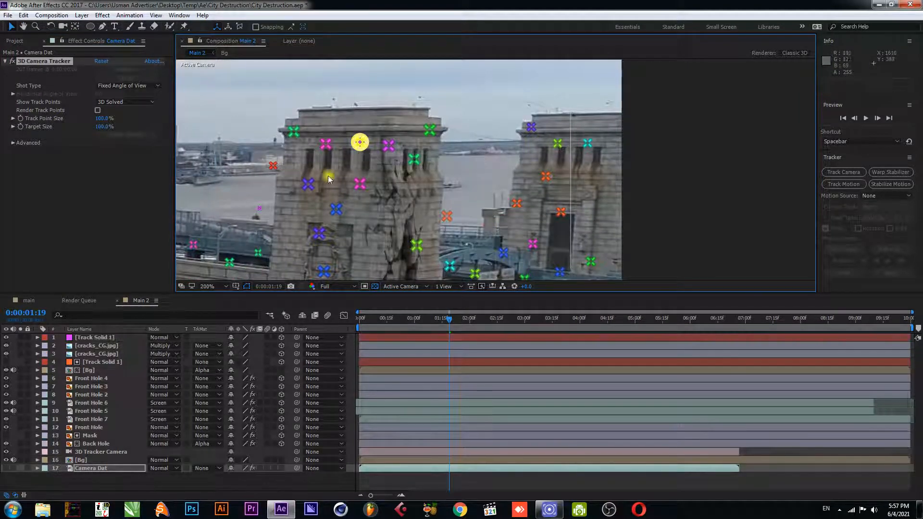
Scale the new track solid up to about 1342%
left_click(103, 337)
key("s")
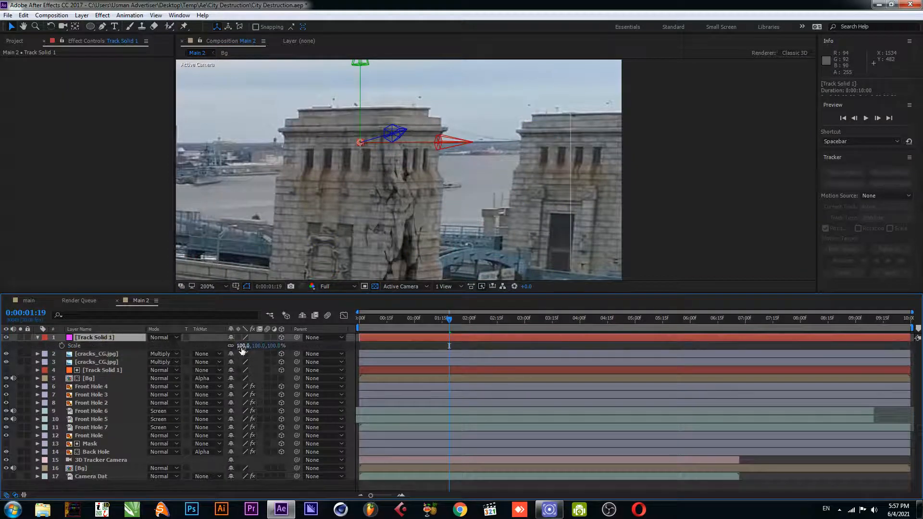
left_click_drag(243, 346, 282, 345)
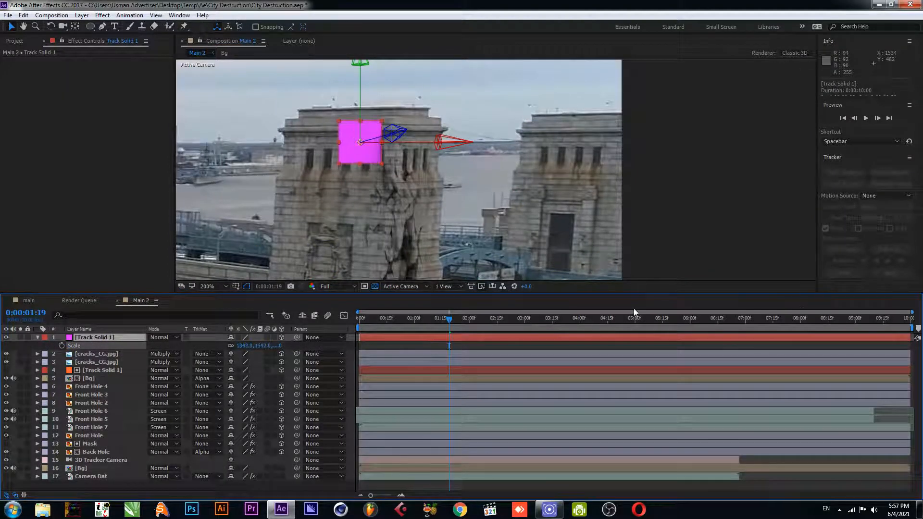
Replace the tower-top solid with cracks_CG.jpg, resize it and rotate it about 270° to lie along the tower top
left_click(8, 42)
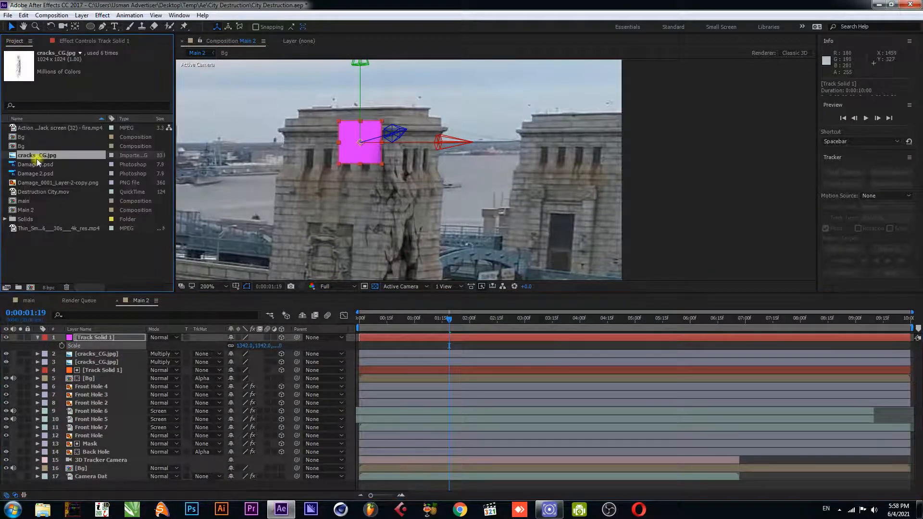
left_click_drag(37, 158, 75, 336)
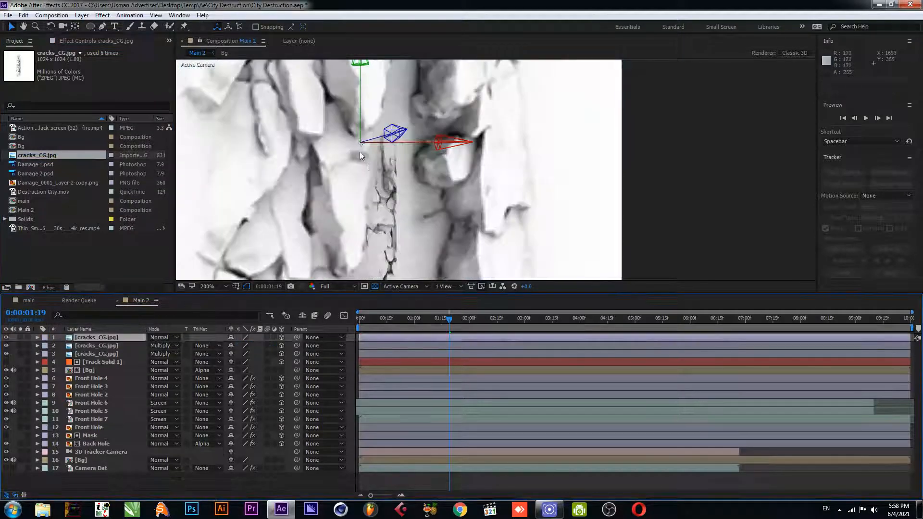
scroll(360, 152, "down", 3)
left_click_drag(341, 167, 450, 189)
key("w")
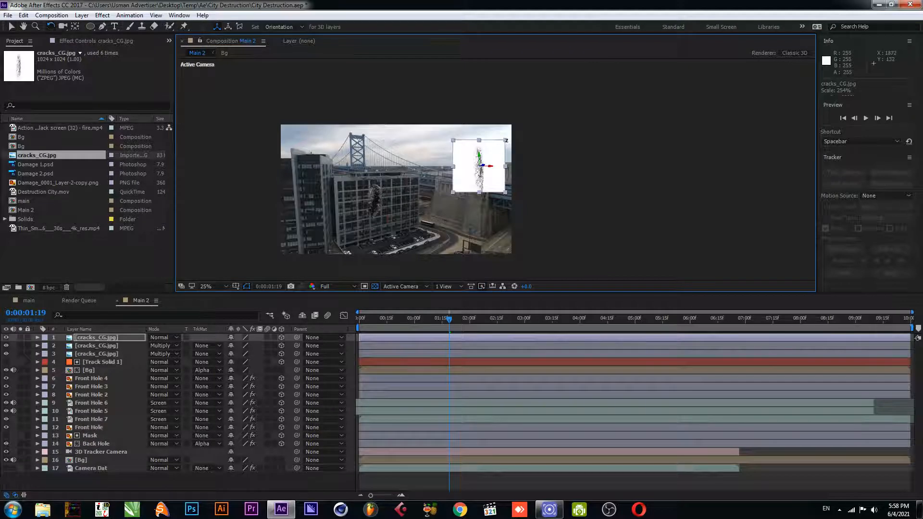
left_click_drag(506, 140, 449, 134)
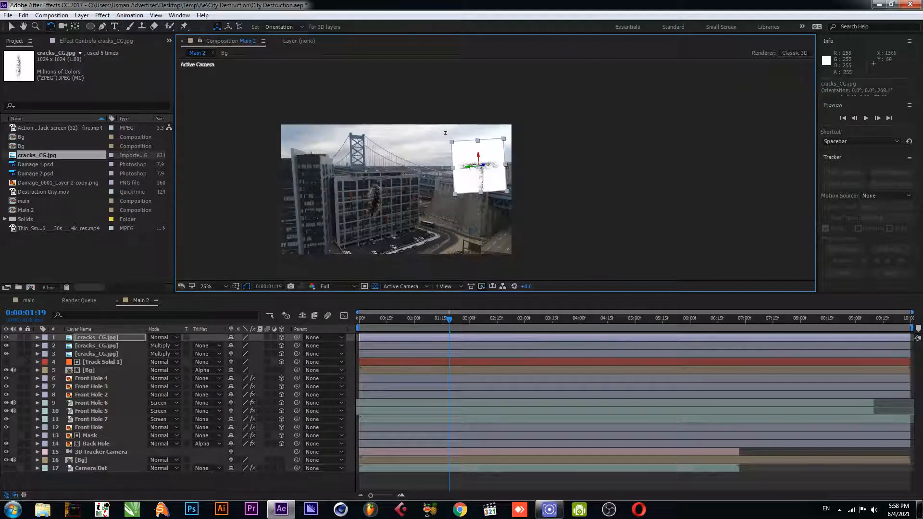
Set the new cracks layer's blending mode to Multiply
scroll(495, 170, "up", 2)
left_click(159, 337)
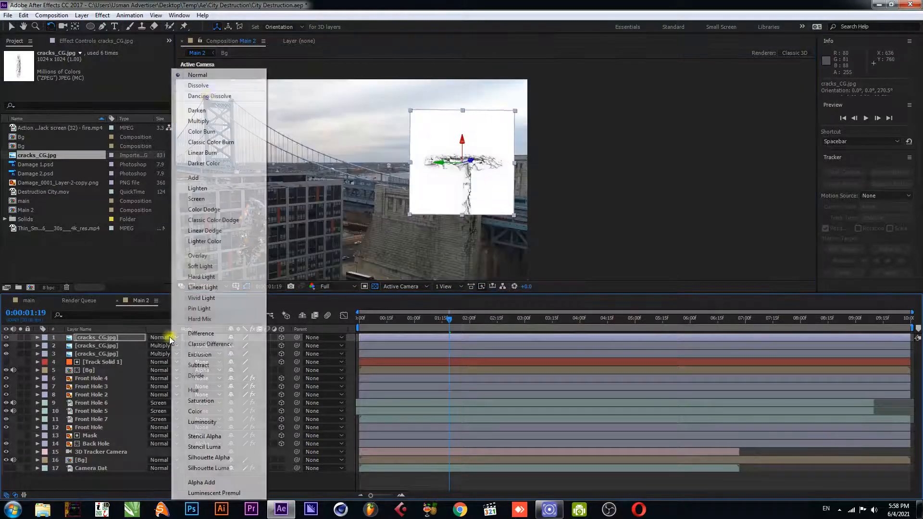
left_click(198, 121)
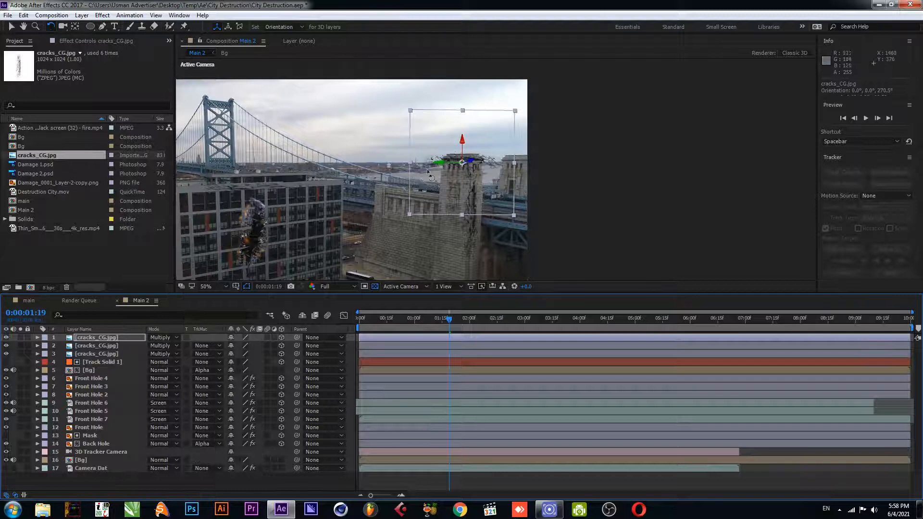
scroll(483, 170, "up", 4)
key("v")
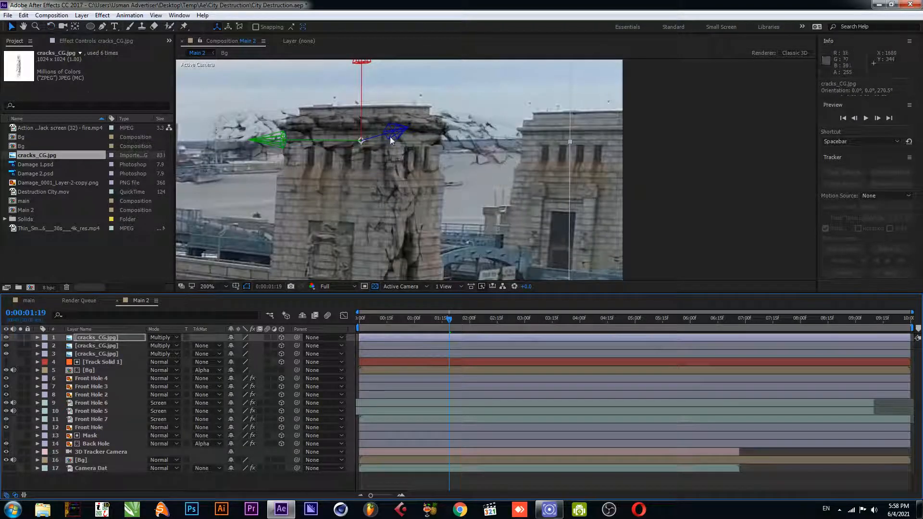
Draw a Pen mask around the top of the tower on the new cracks layer
left_click(104, 26)
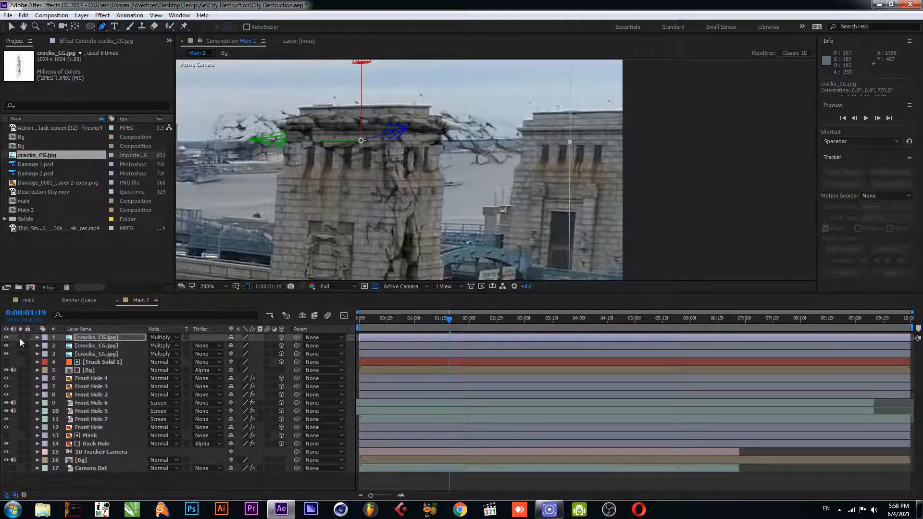
left_click(7, 338)
left_click(299, 107)
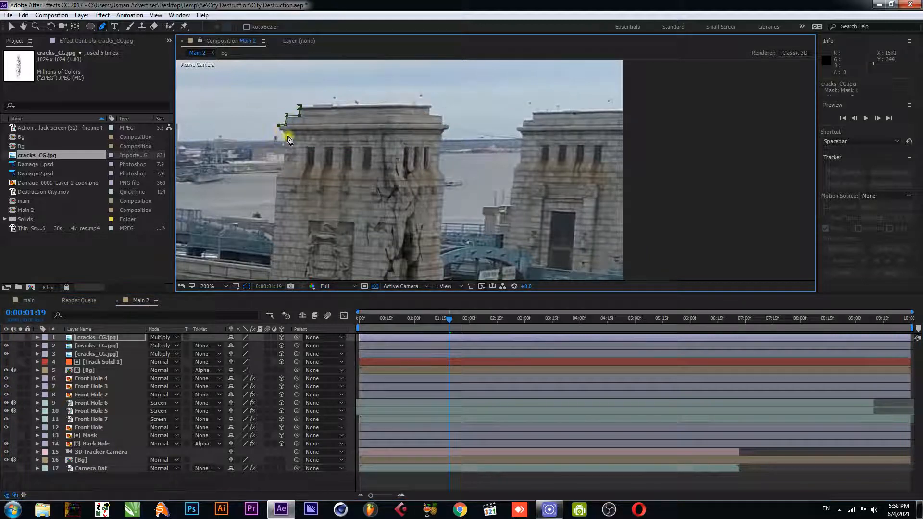
left_click(280, 170)
left_click(389, 175)
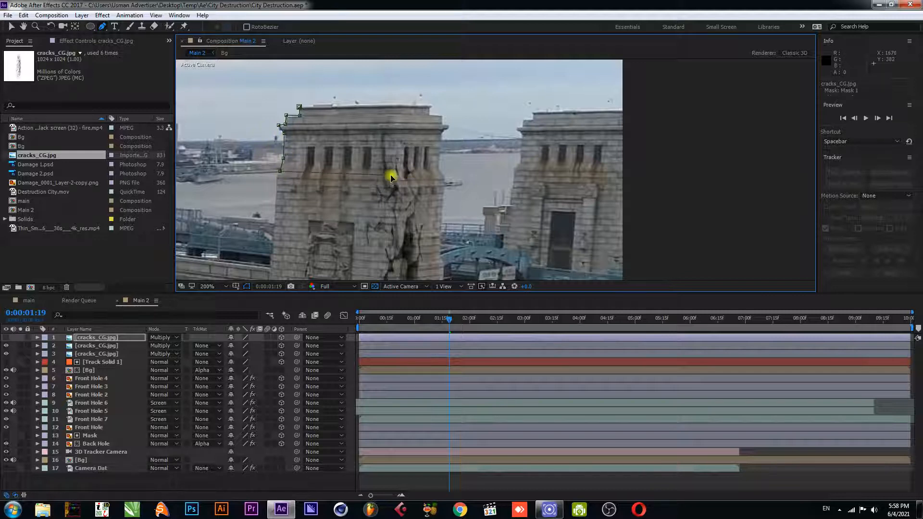
left_click(440, 172)
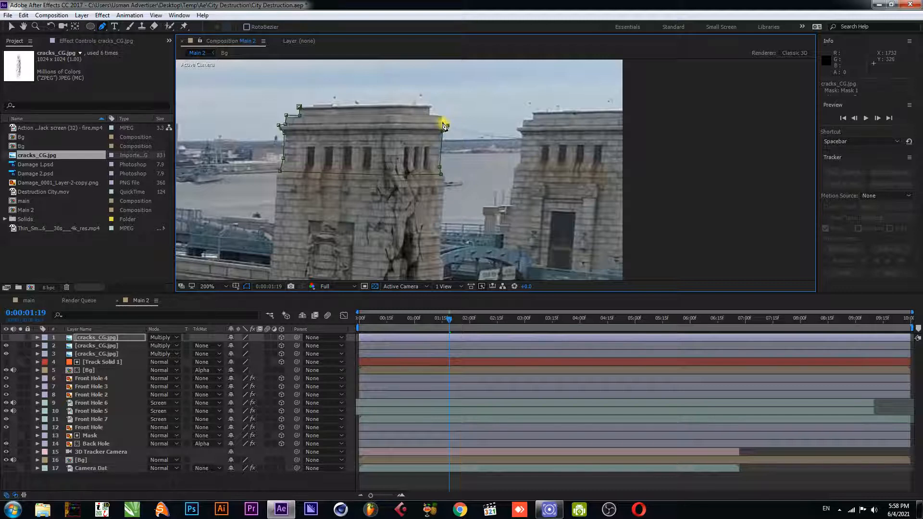
left_click(430, 106)
left_click(299, 106)
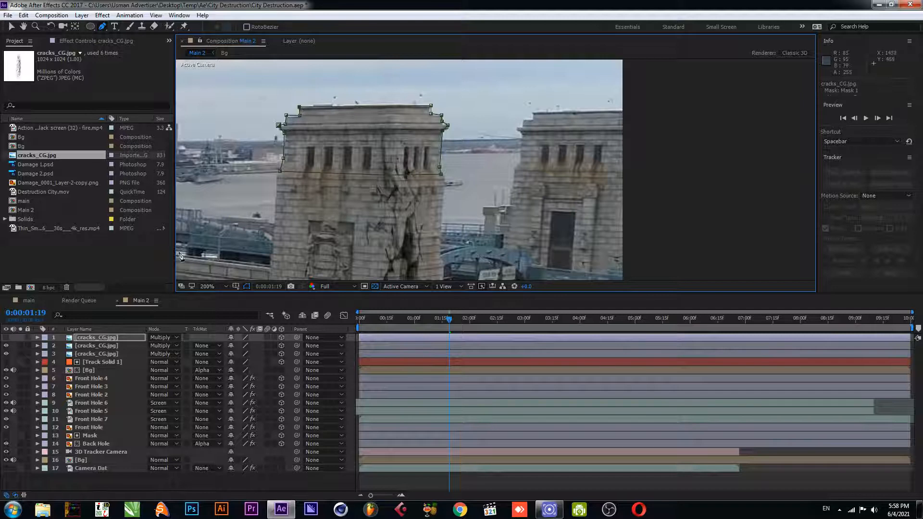
Set the cracks mask feather to 28 pixels
left_click(105, 338)
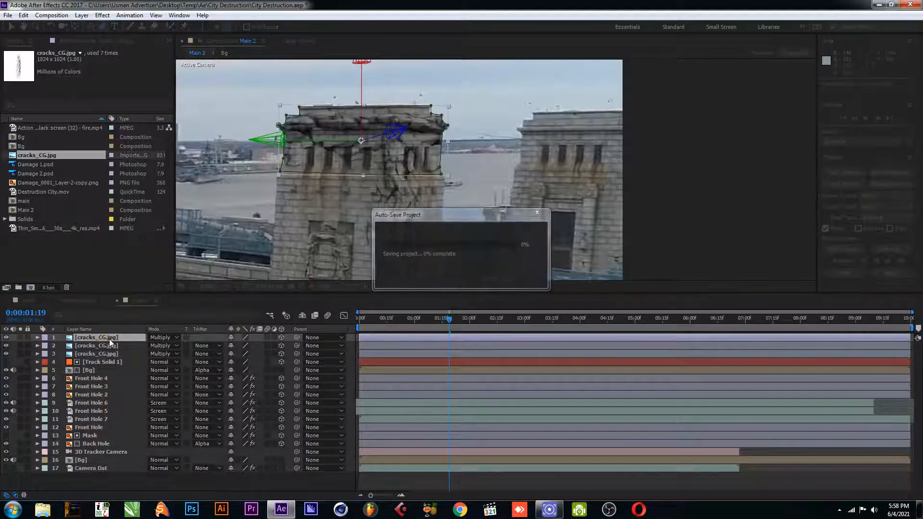
key("f")
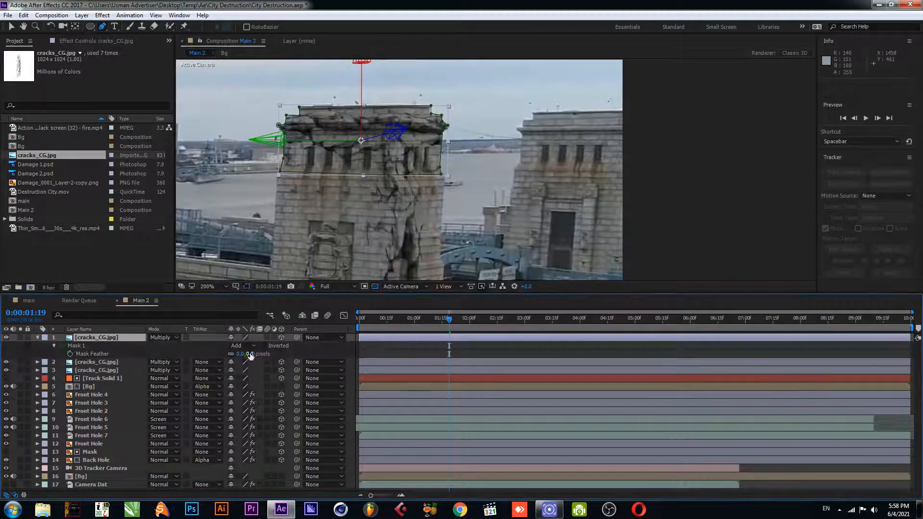
left_click_drag(250, 355, 257, 354)
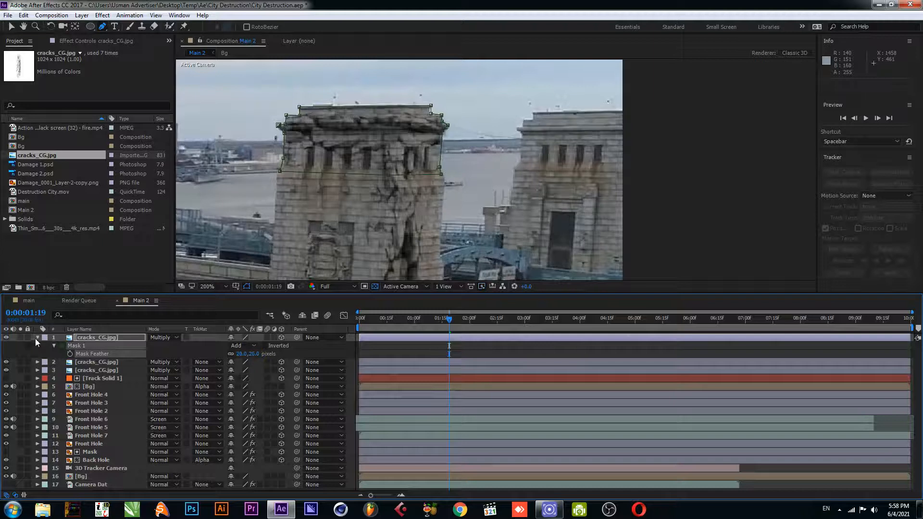
left_click(37, 338)
key("v")
left_click(451, 365)
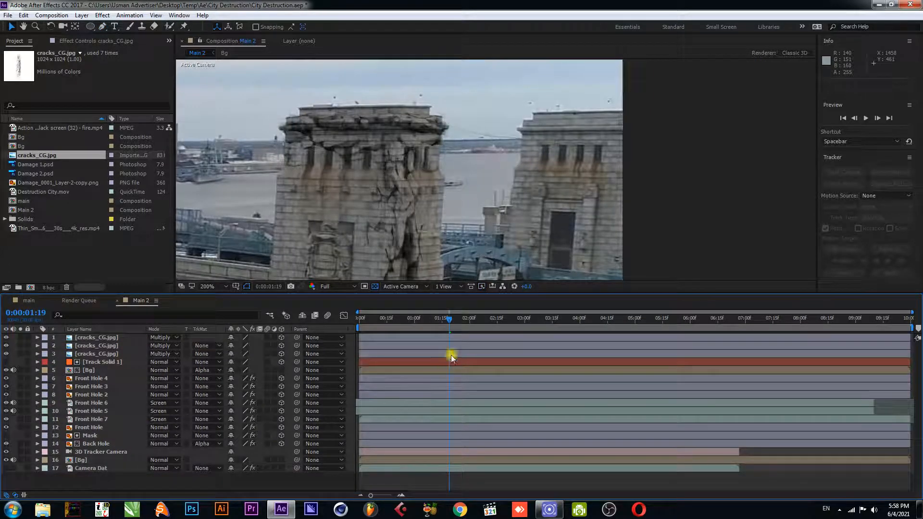
Preview the composition from the start and save the project
left_click_drag(442, 322, 358, 323)
scroll(378, 140, "down", 2)
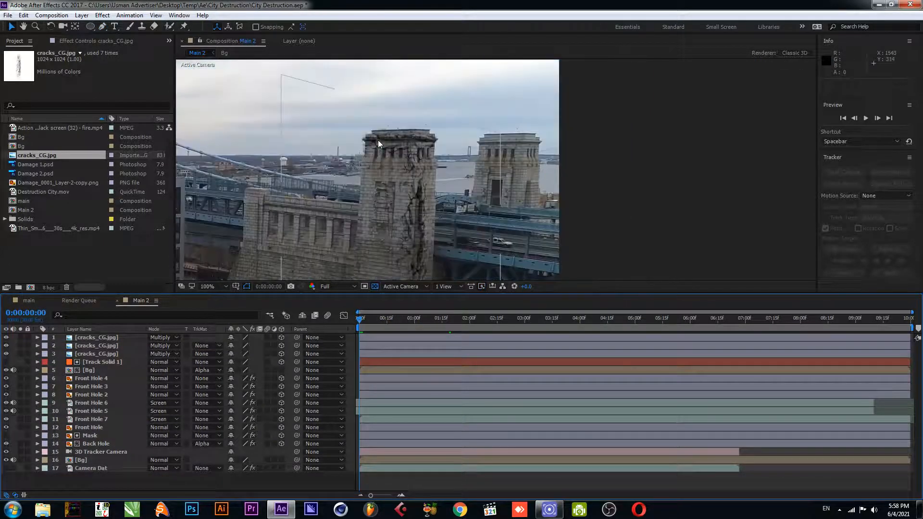
scroll(346, 179, "down", 1)
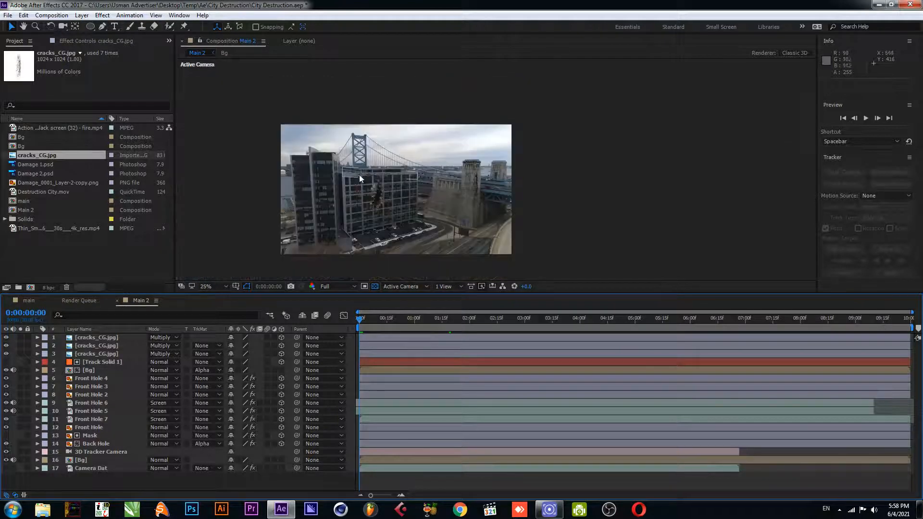
left_click_drag(362, 177, 402, 172)
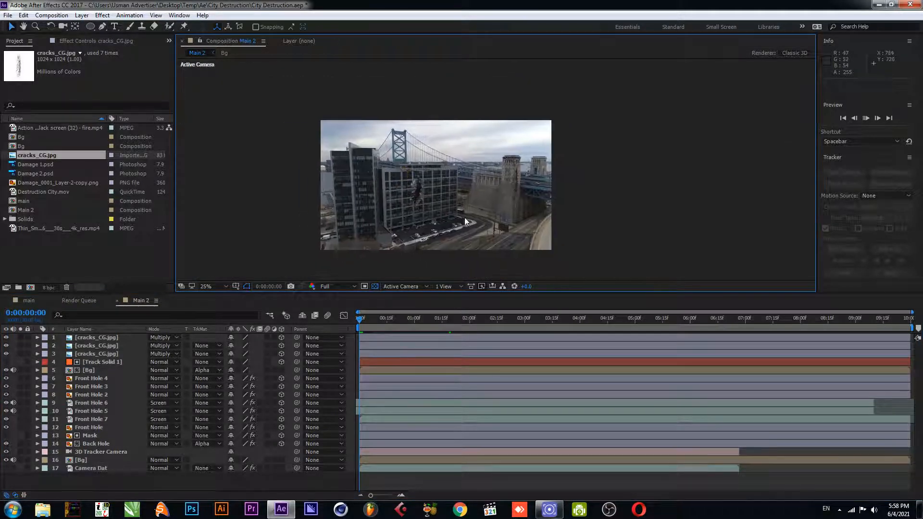
key("space")
scroll(454, 186, "up", 2)
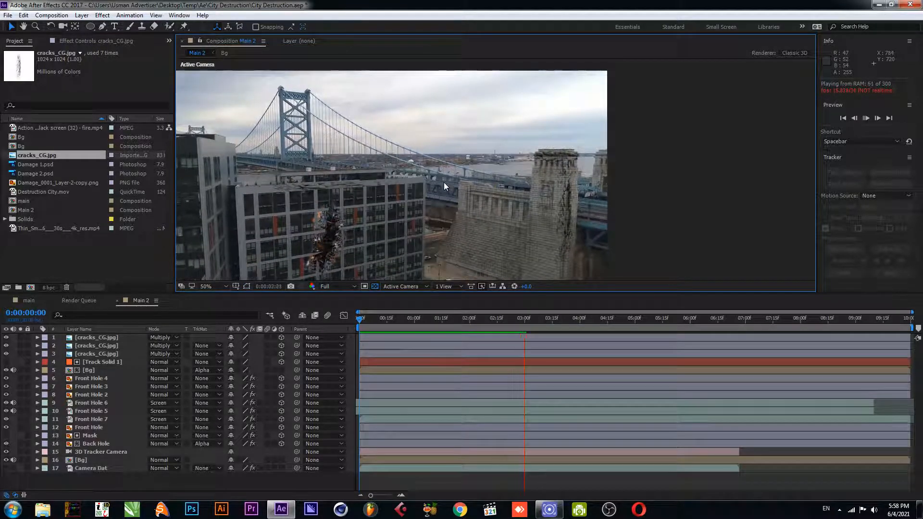
key("ctrl+s")
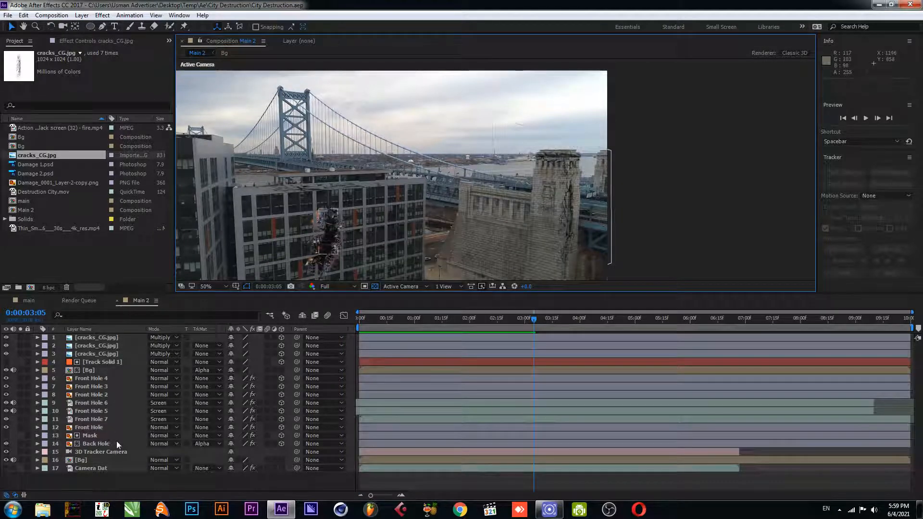
Show the Camera Dat track points and create a solid from a track point on the bridge wall beside the tower
left_click(92, 468)
left_click(74, 42)
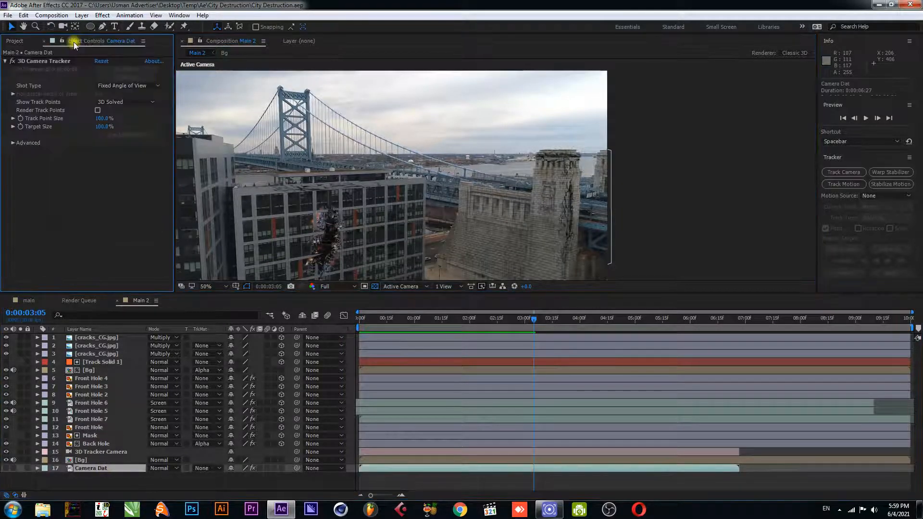
left_click(68, 60)
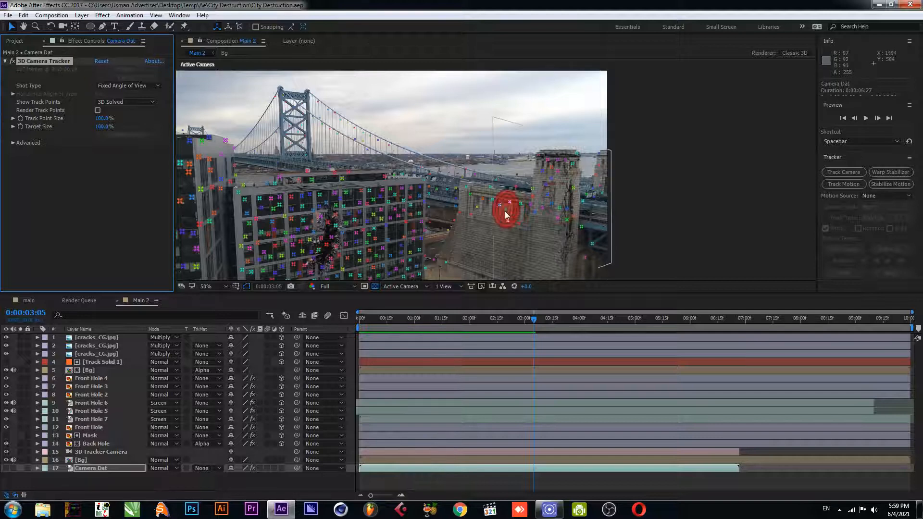
scroll(501, 211, "up", 2)
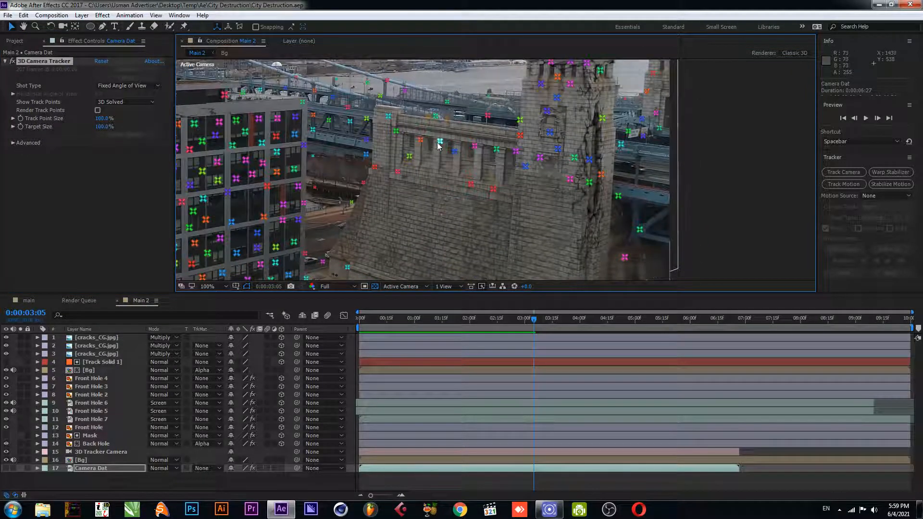
right_click(435, 117)
left_click(462, 133)
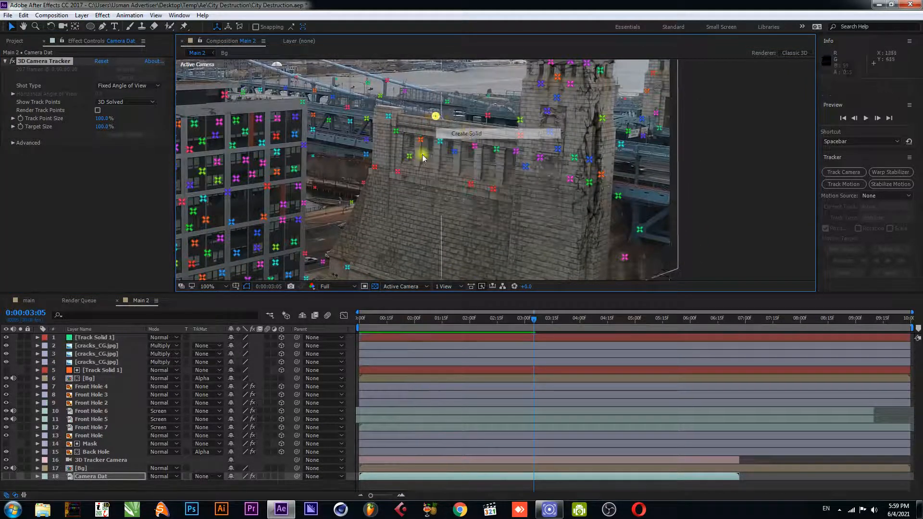
left_click(92, 337)
left_click(15, 41)
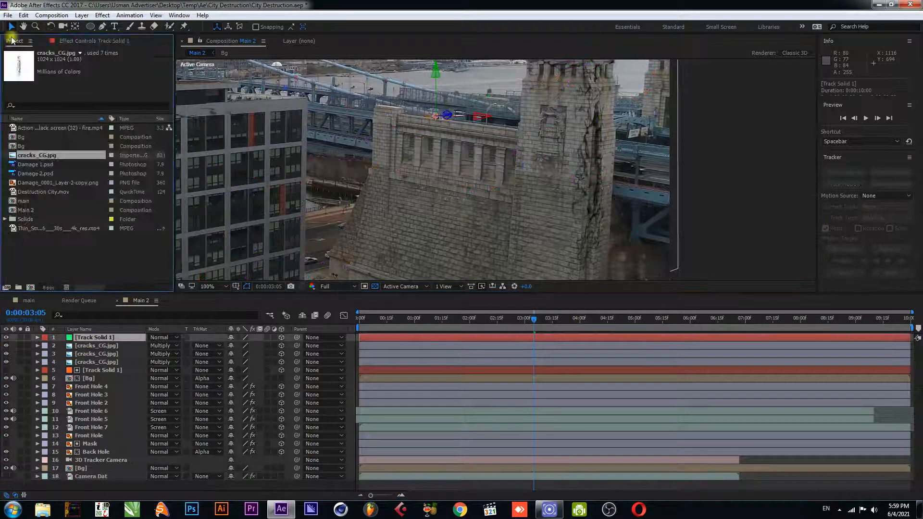
Add cracks_CG.jpg as a new layer above the track solid and rotate its orientation 90° to lie along the bridge wall
left_click_drag(48, 157, 82, 338)
key("w")
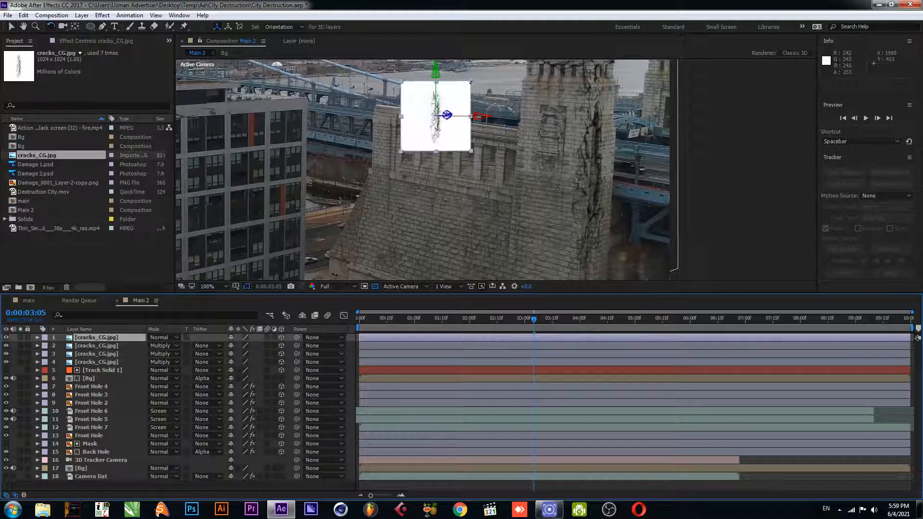
left_click_drag(476, 113, 483, 171)
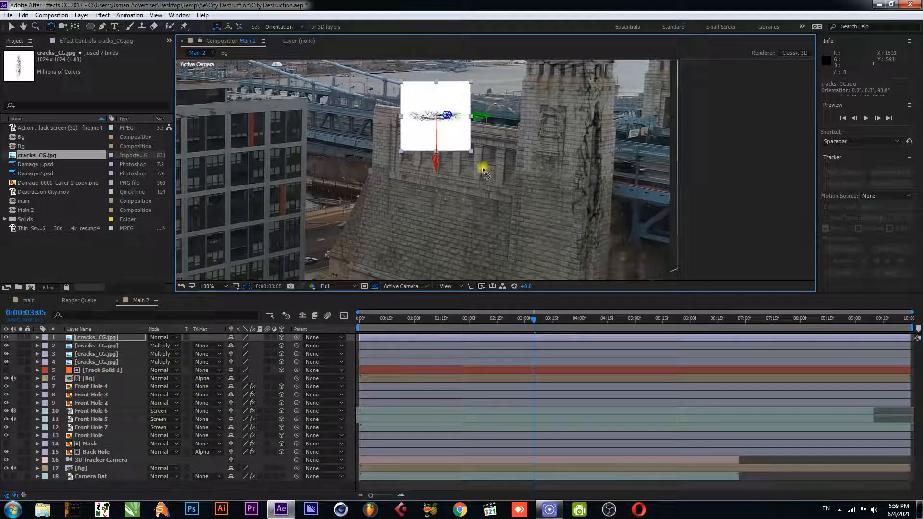
Set the new cracks layer's blend mode to Multiply and tilt its orientation to about 100°
left_click(177, 337)
left_click(230, 122)
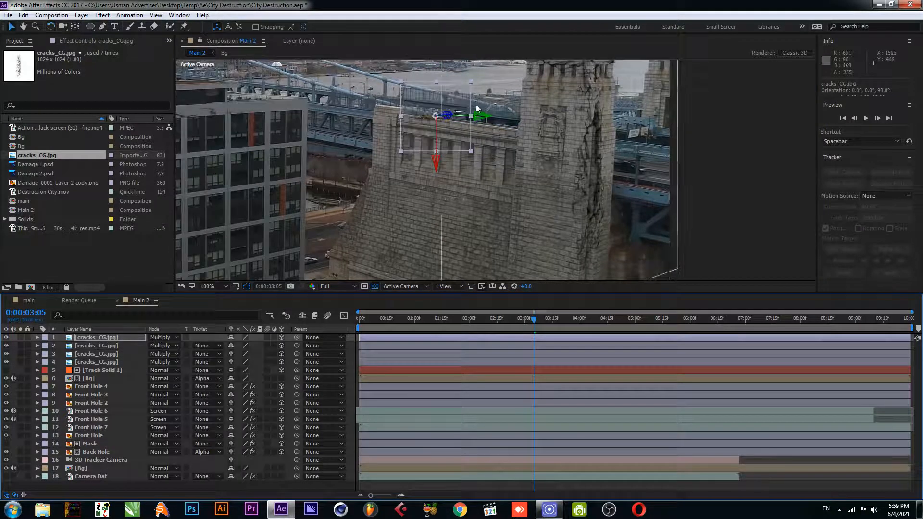
left_click_drag(474, 88, 475, 91)
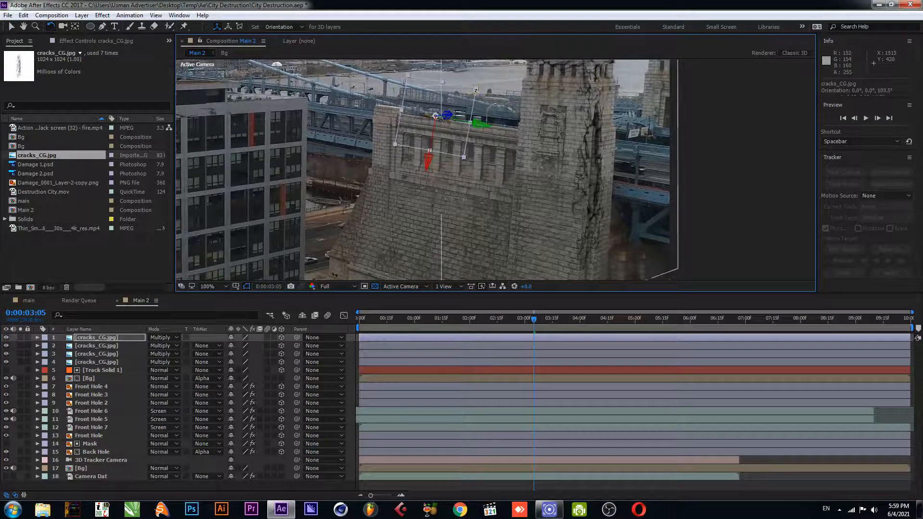
Move the cracks layer onto the wall beside the tower and scale it to about 137%
key("v")
left_click_drag(401, 109, 353, 109)
left_click_drag(368, 114, 369, 114)
left_click_drag(427, 165, 424, 221)
key("ctrl+z")
left_click(100, 338)
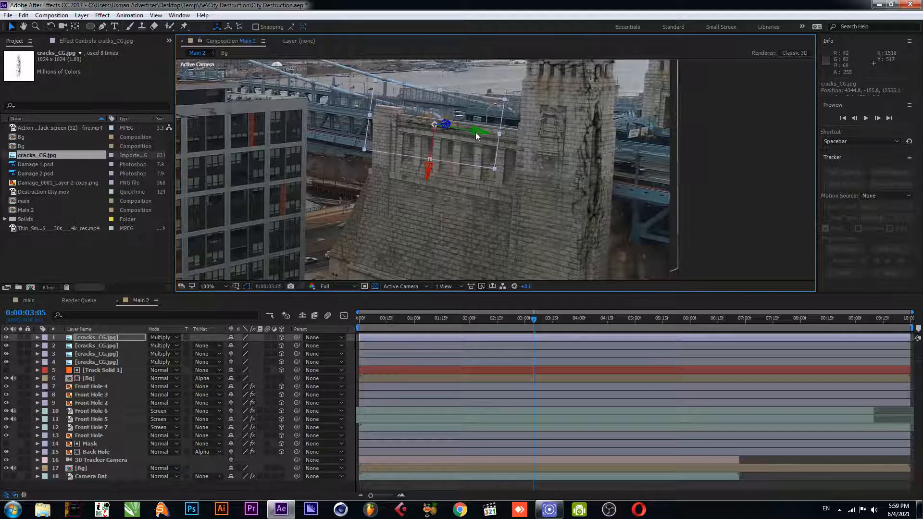
left_click_drag(482, 132, 591, 150)
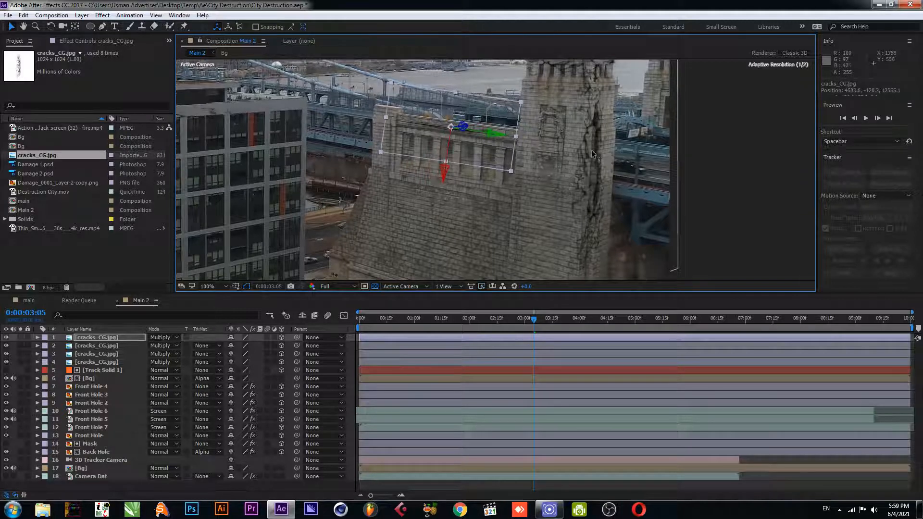
left_click_drag(456, 92, 461, 80)
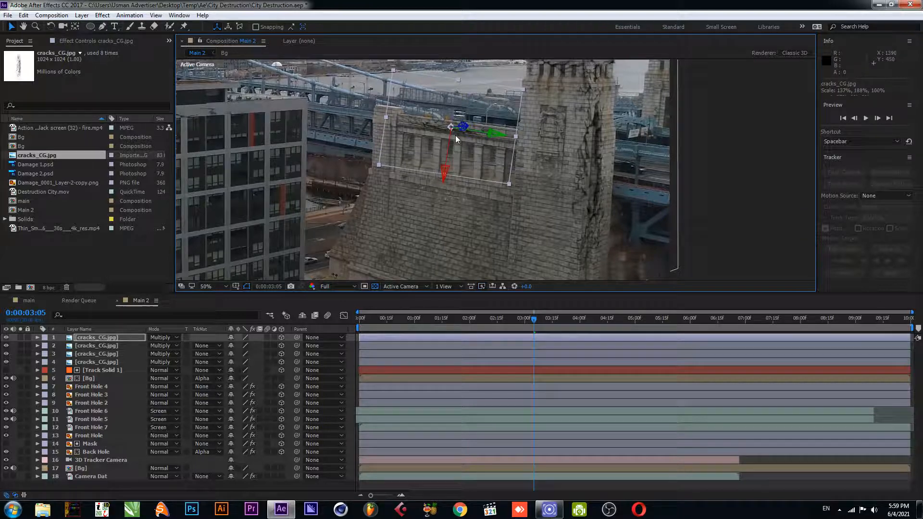
left_click(644, 174)
Save the project and preview the cracks layer from the start of the composition
key("ctrl+s")
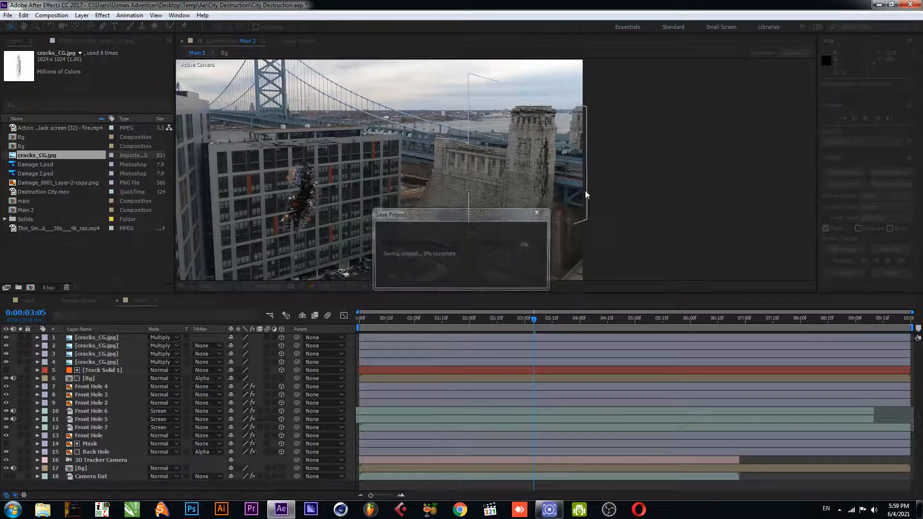
scroll(415, 171, "down", 2)
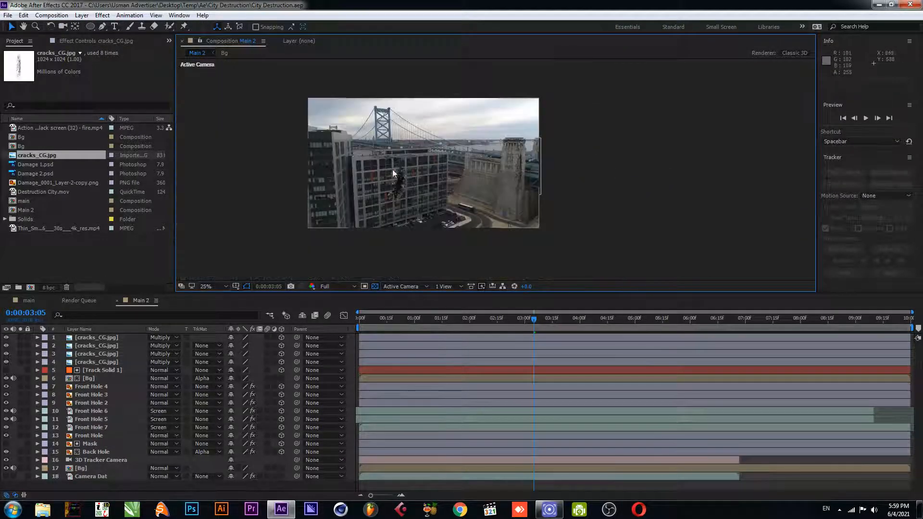
left_click_drag(411, 320, 323, 326)
key("space")
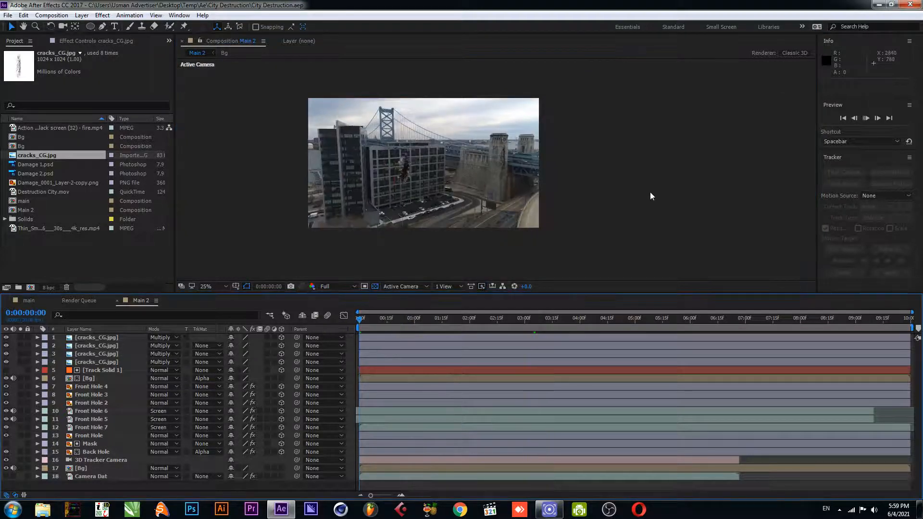
key("space")
Add a new adjustment layer to the top of the composition
right_click(96, 484)
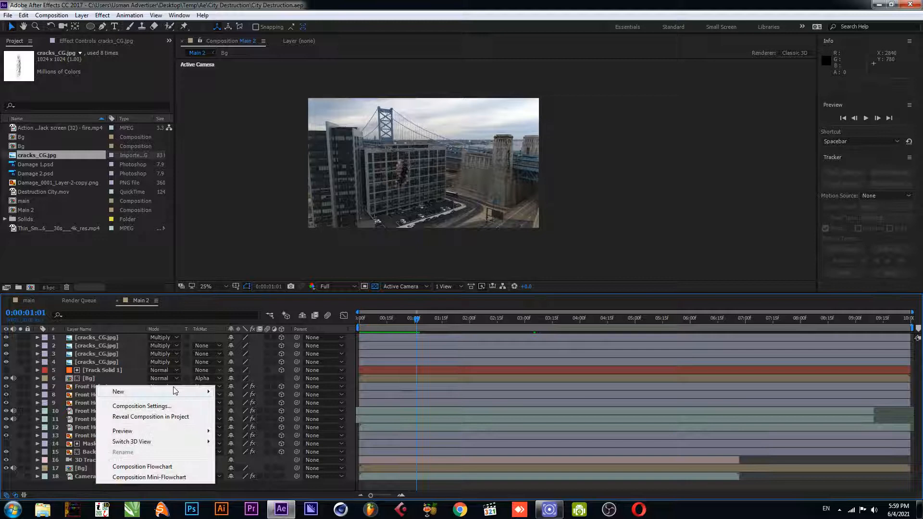
mouse_move(175, 391)
left_click(260, 465)
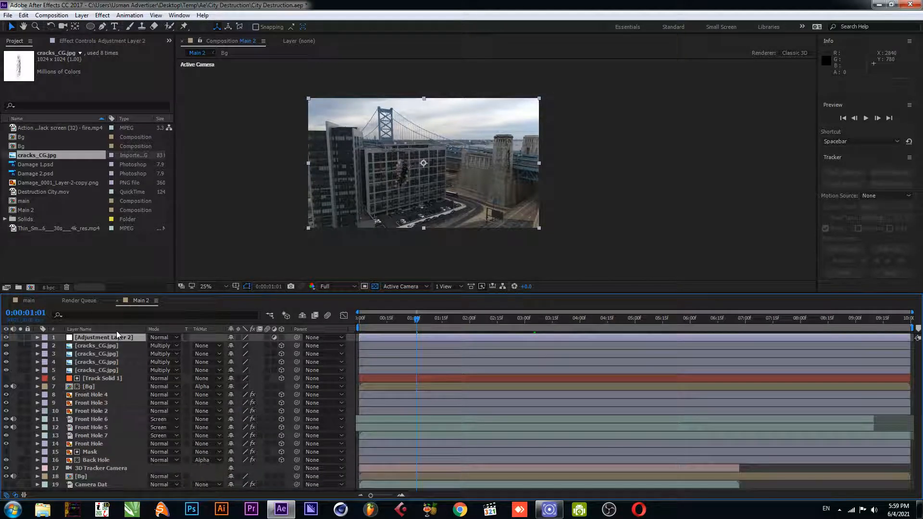
Apply Curves to the adjustment layer and pull the RGB curve down slightly to darken the shot
key("ctrl+space")
type("curve")
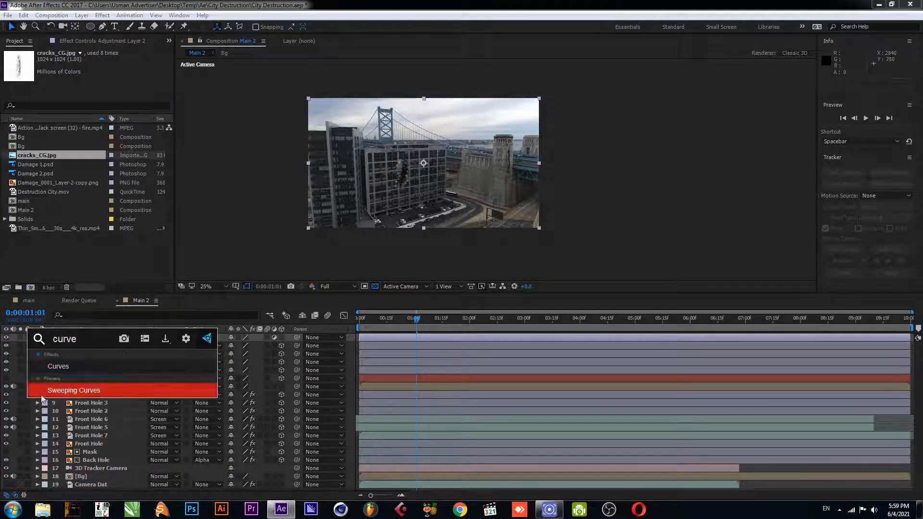
left_click(58, 366)
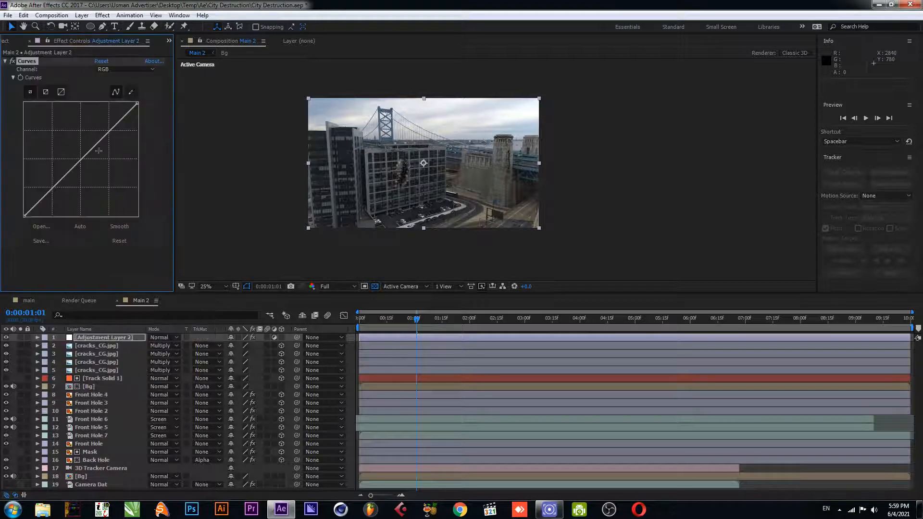
left_click_drag(92, 150, 95, 160)
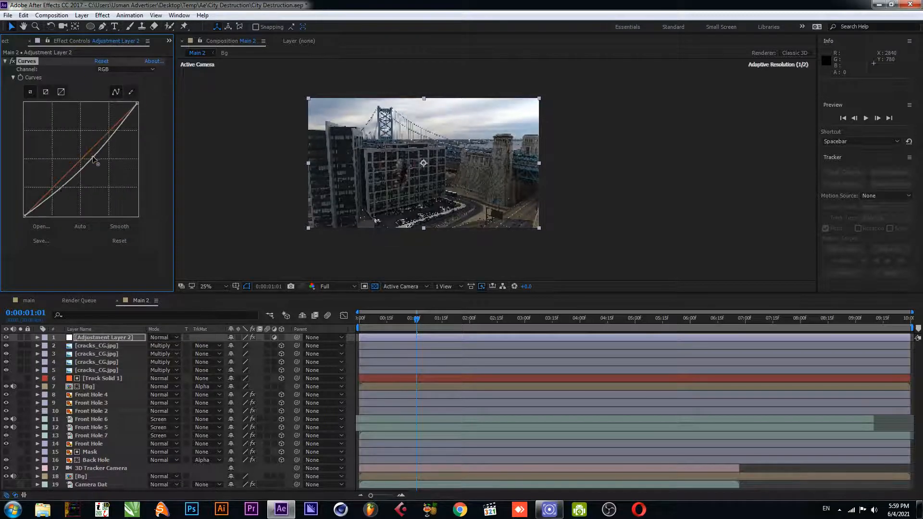
left_click_drag(59, 192, 53, 197)
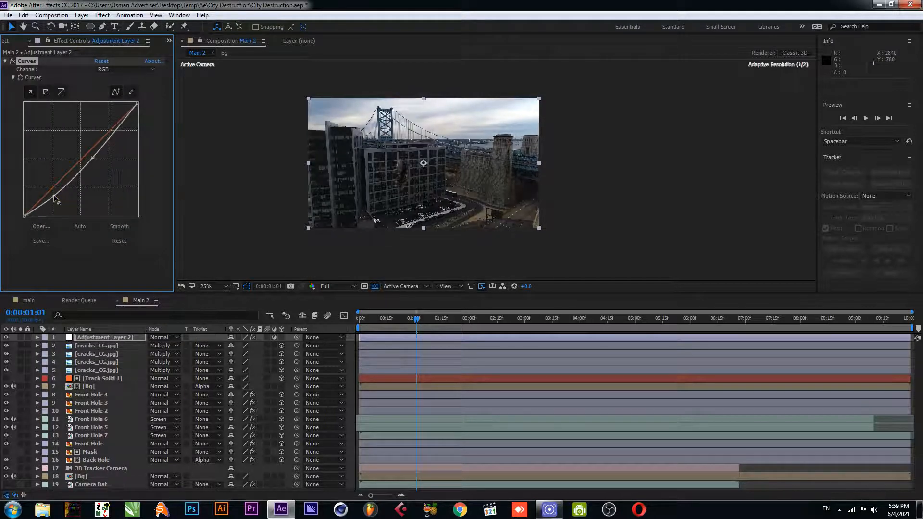
Apply Lumetri Color to the adjustment layer and warm the Temperature to about 29
left_click(99, 337)
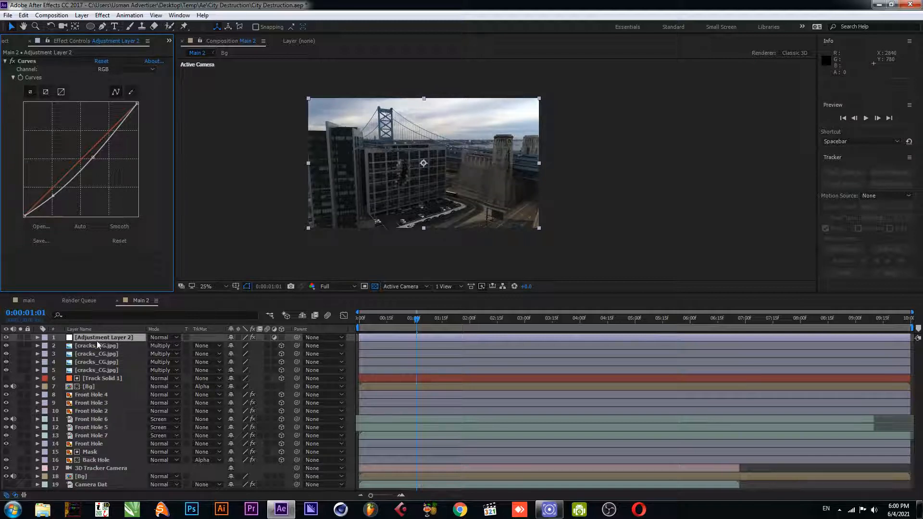
key("ctrl+space")
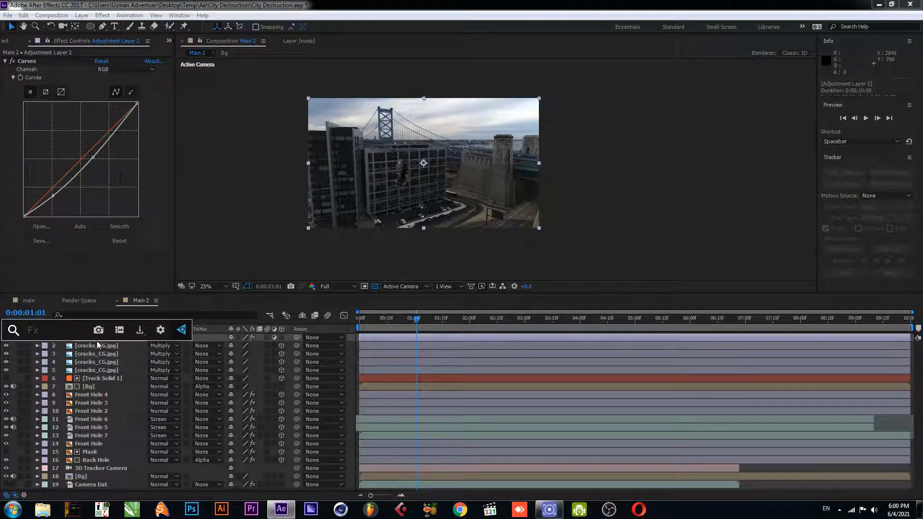
type("lum")
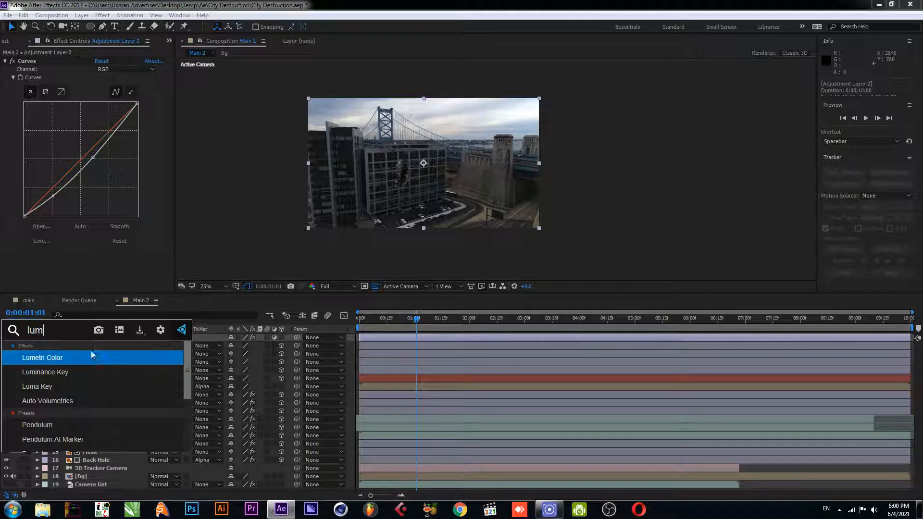
left_click(91, 356)
left_click(13, 230)
scroll(121, 216, "down", 4)
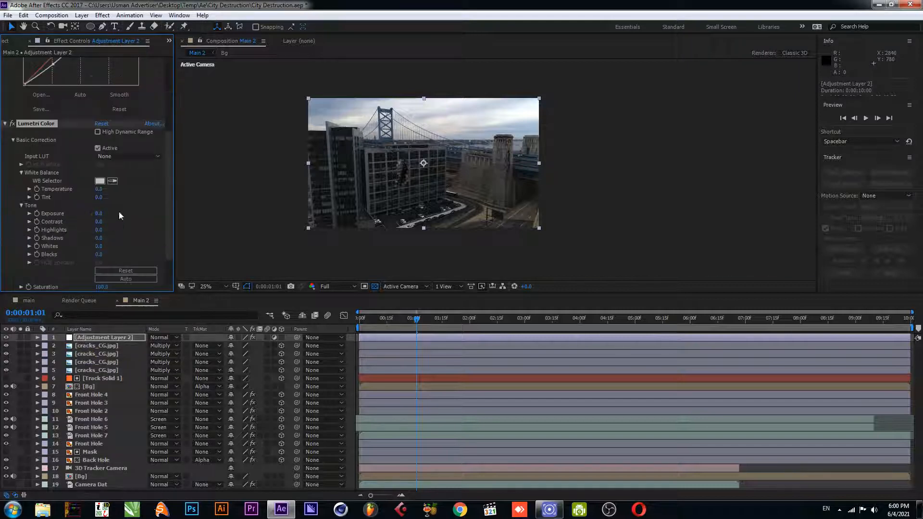
left_click_drag(99, 191, 120, 194)
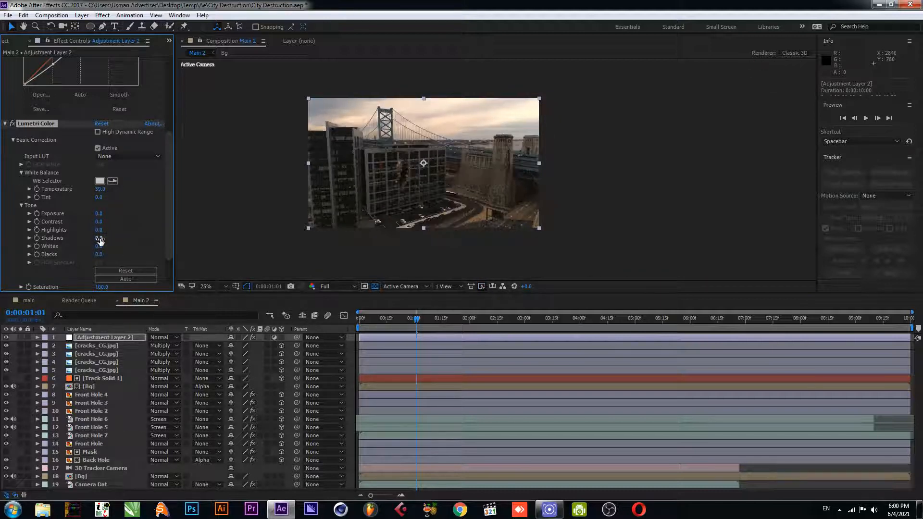
Set the Lumetri Color saturation to 60
scroll(100, 246, "down", 2)
left_click_drag(100, 246, 92, 250)
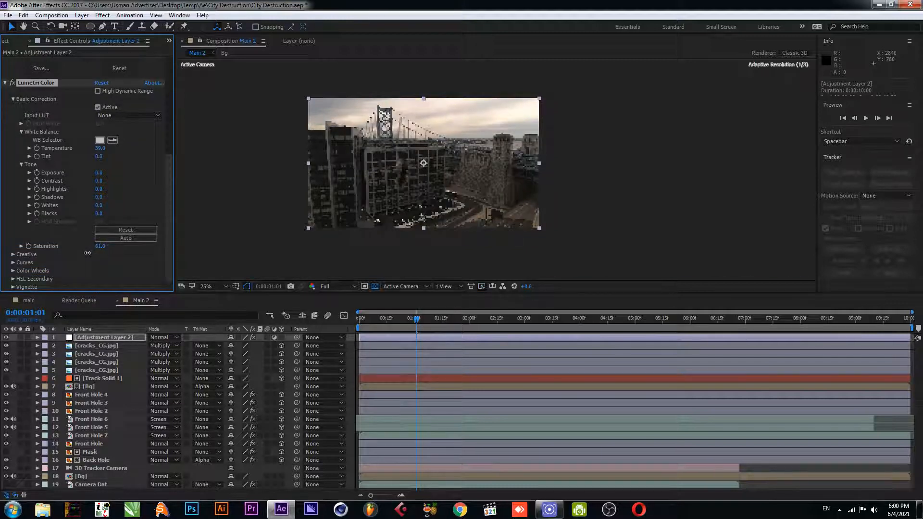
left_click(101, 246)
type("60")
key("Return")
Save the project and preview the color-graded composition
scroll(550, 203, "up", 1)
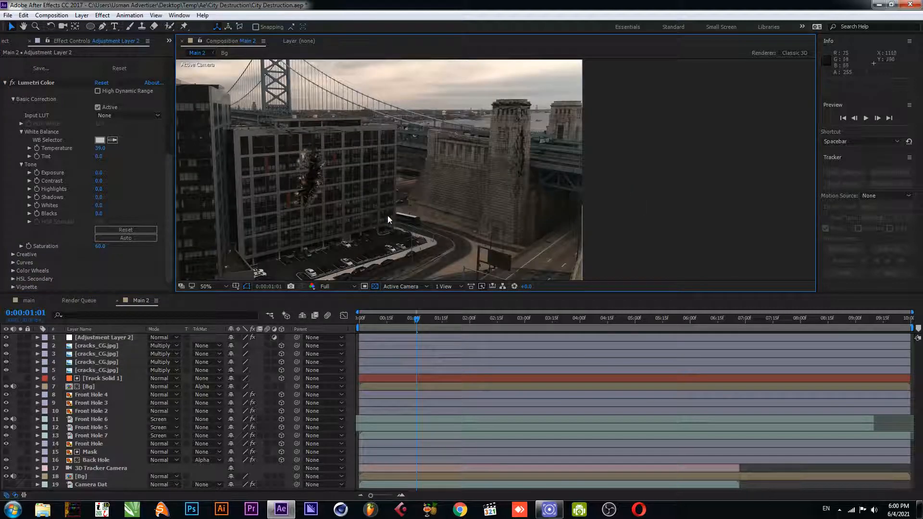
key("ctrl+s")
key("space")
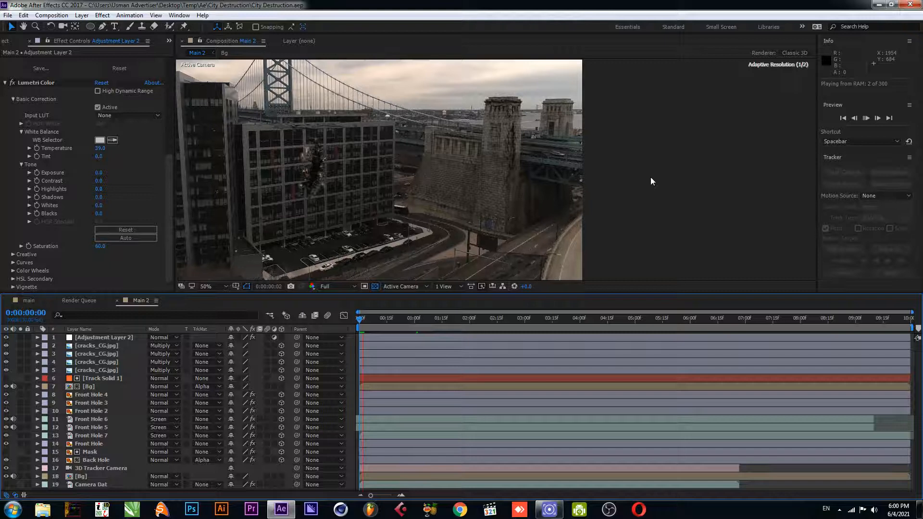
scroll(380, 180, "down", 1)
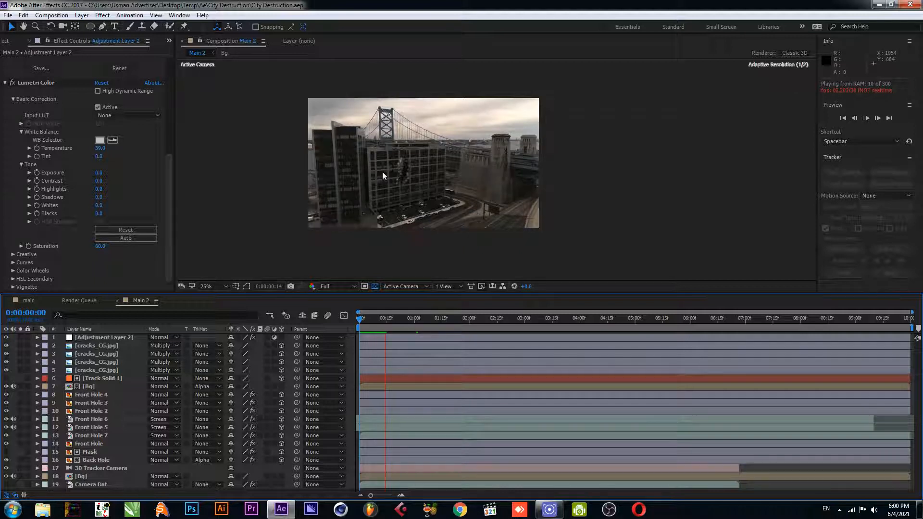
scroll(370, 169, "up", 1)
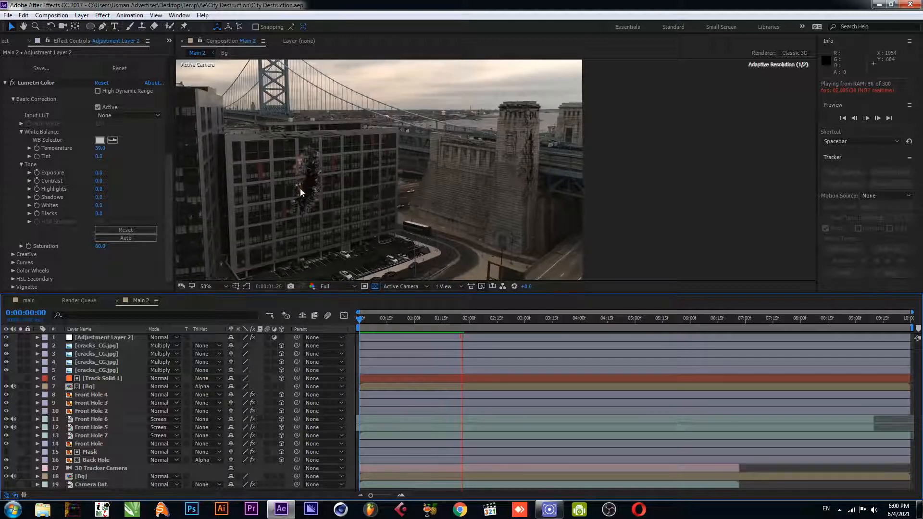
key("space")
key("space")
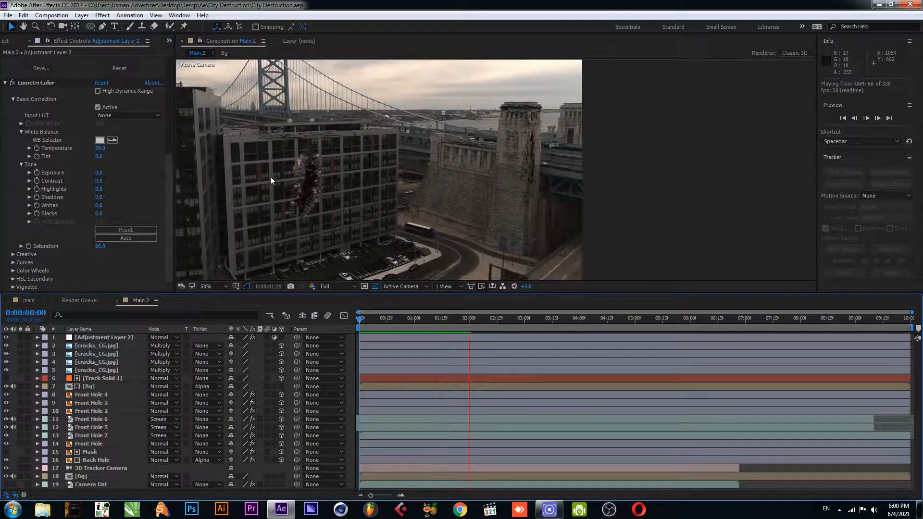
left_click(472, 319)
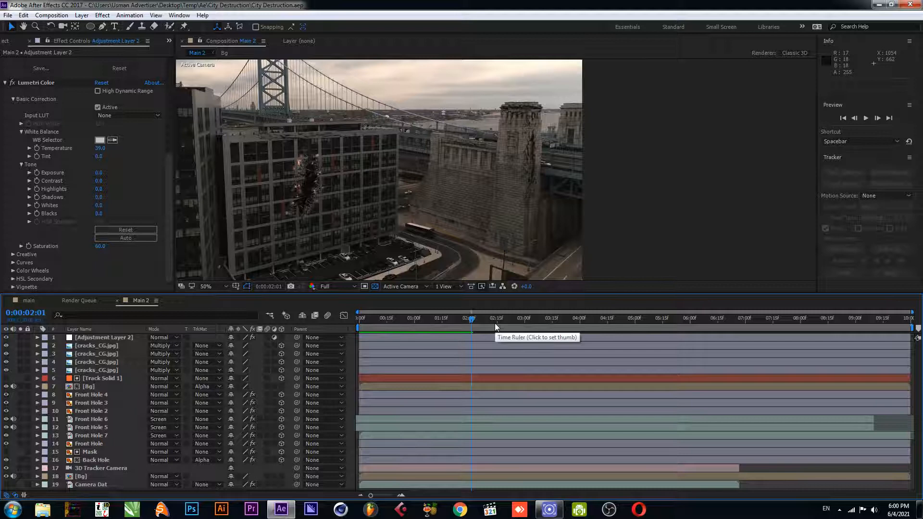